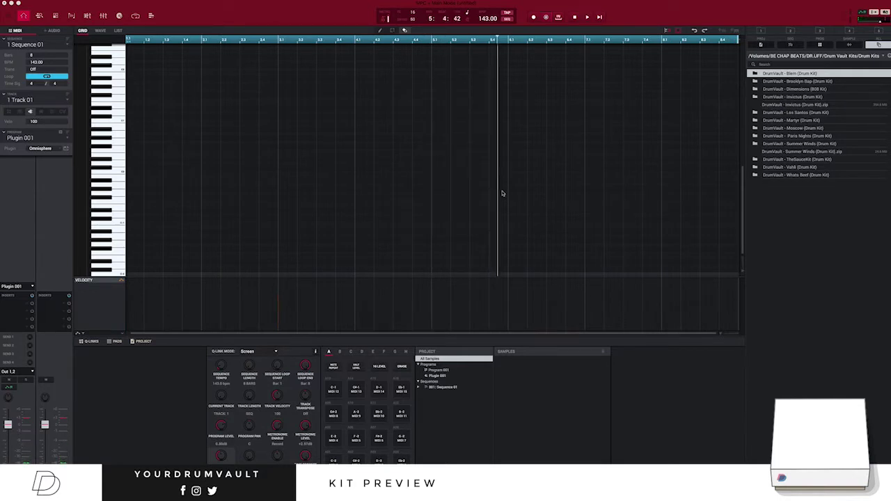
# Record the chord progression on Track 01 and delete the stray short note at the end of bar 8
pyautogui.press('space')
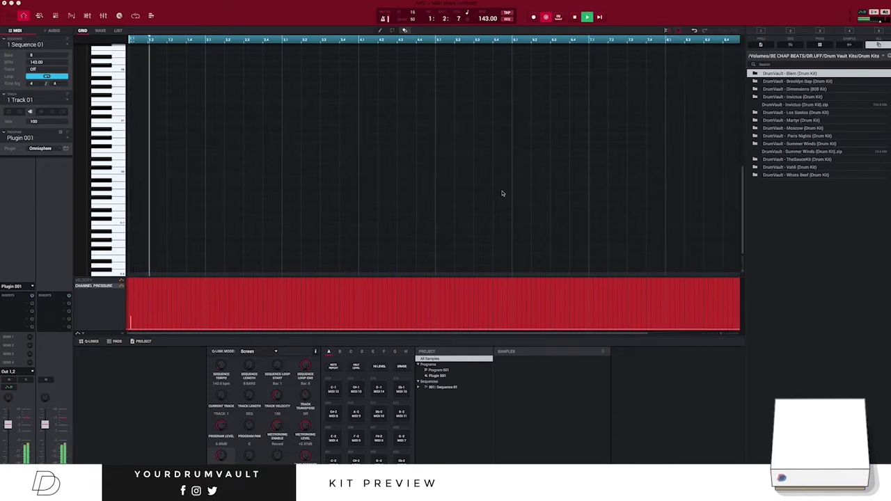
pyautogui.press('r')
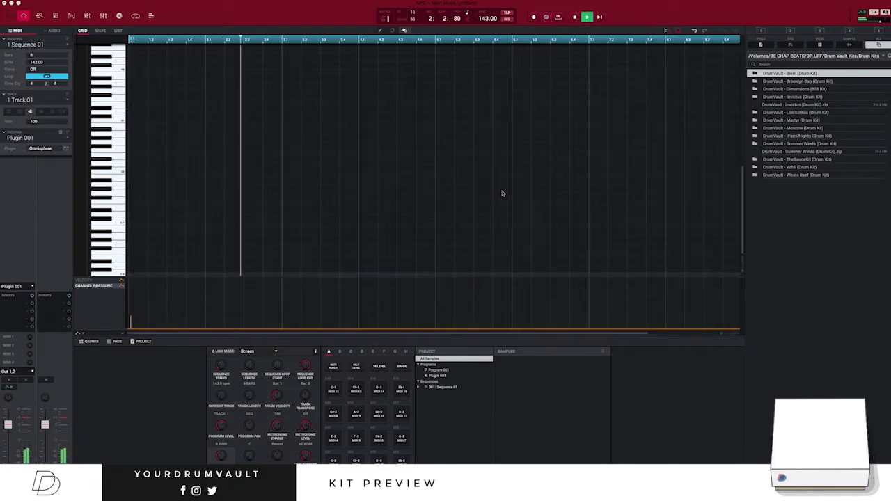
pyautogui.moveTo(720, 335); pyautogui.dragTo(719, 334)
pyautogui.moveTo(741, 229); pyautogui.dragTo(740, 160)
pyautogui.moveTo(649, 114); pyautogui.dragTo(673, 125)
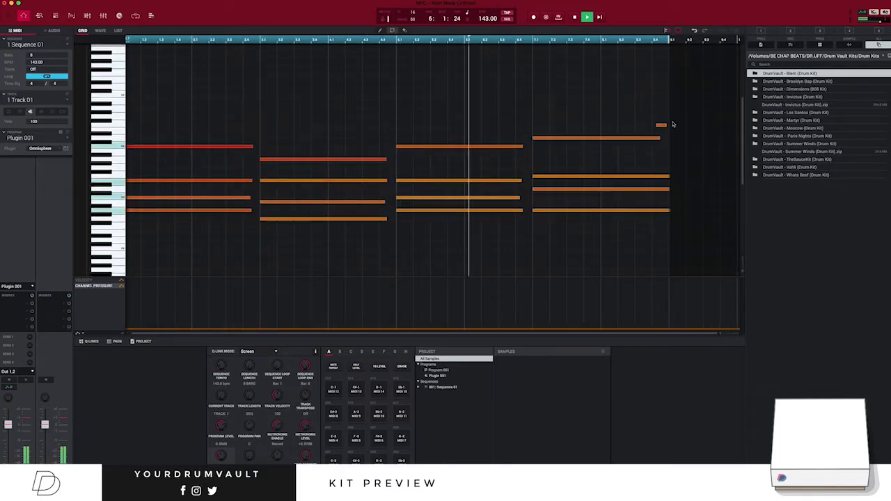
pyautogui.press('Delete')
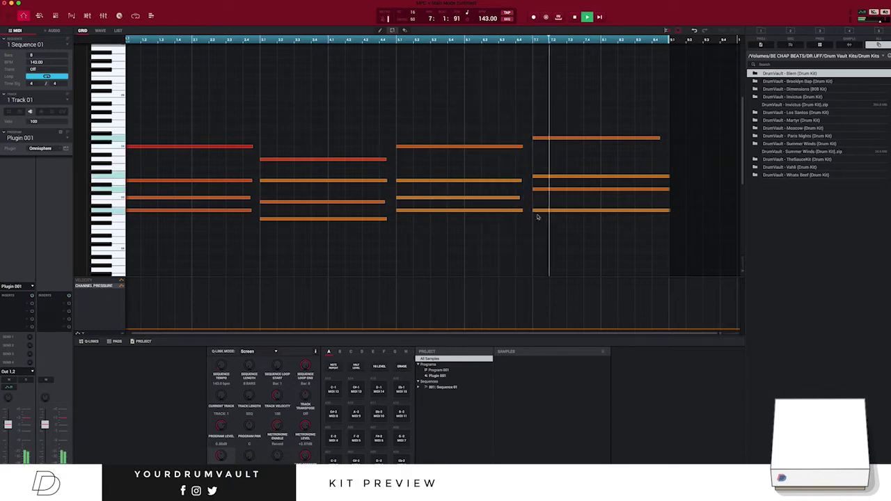
# Load the HalfTime effect into the first insert slot of Plugin 001, close its window and continue playback
pyautogui.scroll(-1, 640, 271)
pyautogui.scroll(-3, 640, 271)
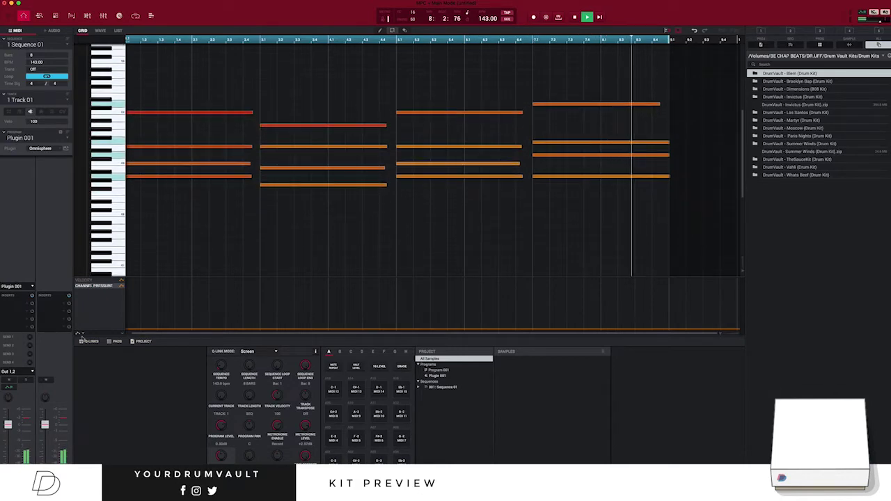
pyautogui.click(20, 304)
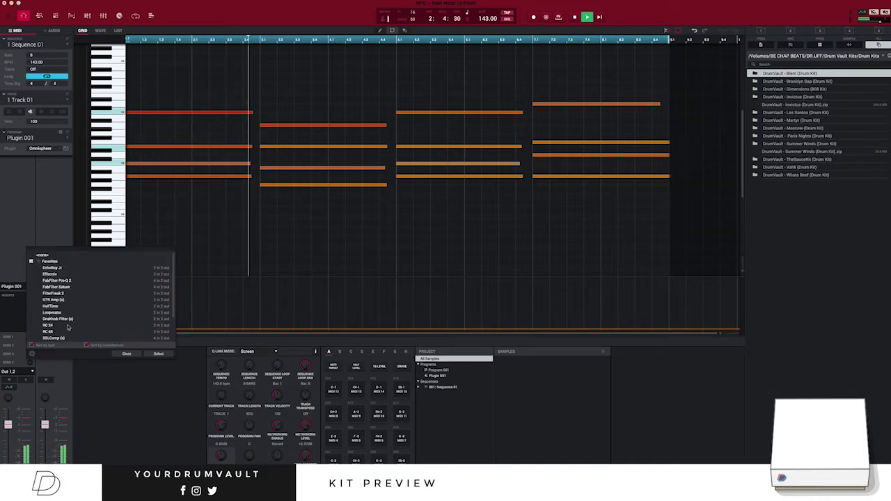
pyautogui.doubleClick(51, 306)
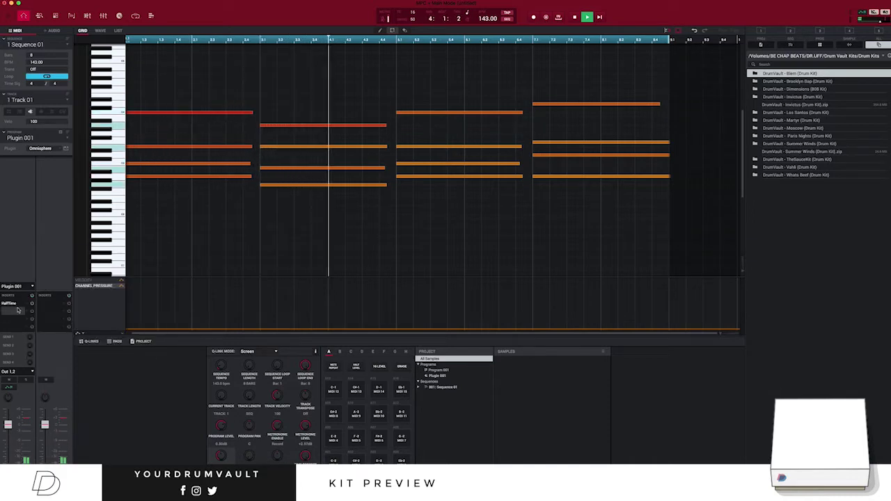
pyautogui.click(246, 203)
pyautogui.press('space')
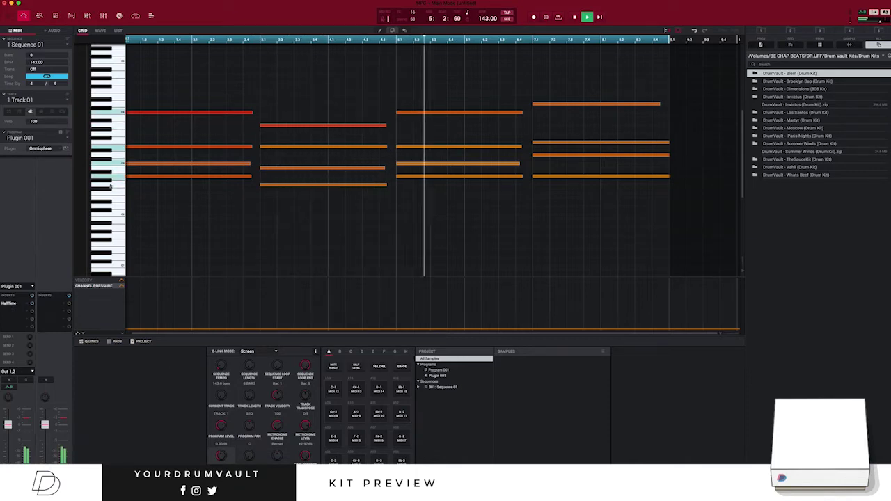
# Switch to the unused track 2 and give it a new plugin program
pyautogui.click(68, 138)
pyautogui.click(67, 103)
pyautogui.click(67, 101)
pyautogui.click(60, 116)
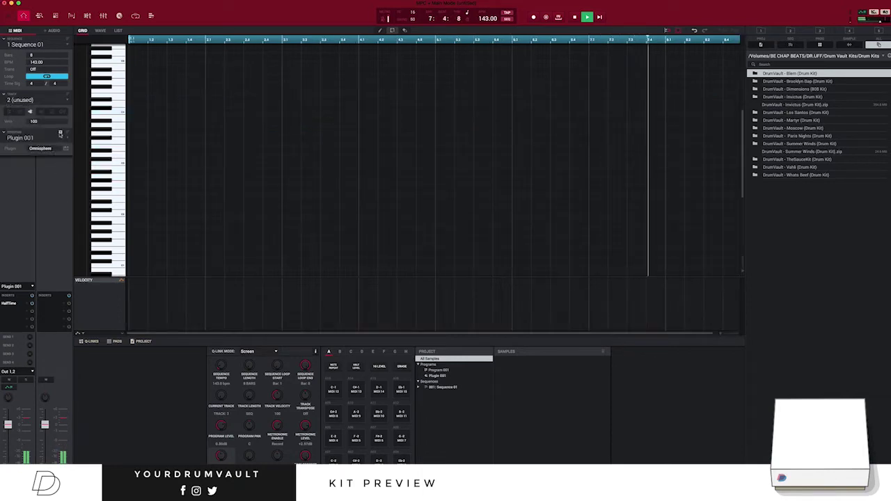
pyautogui.click(60, 132)
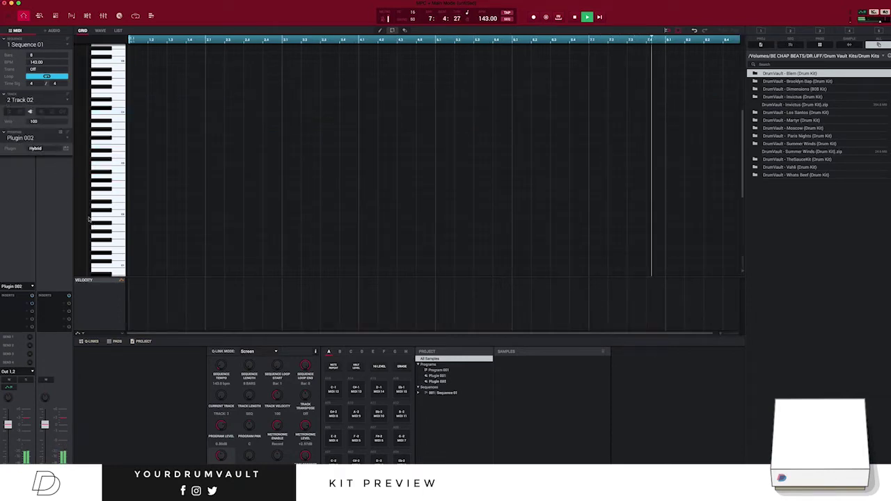
# Replace the Hybrid instrument of Plugin 002 with Omnisphere from the plugin favorites
pyautogui.click(38, 148)
pyautogui.click(63, 119)
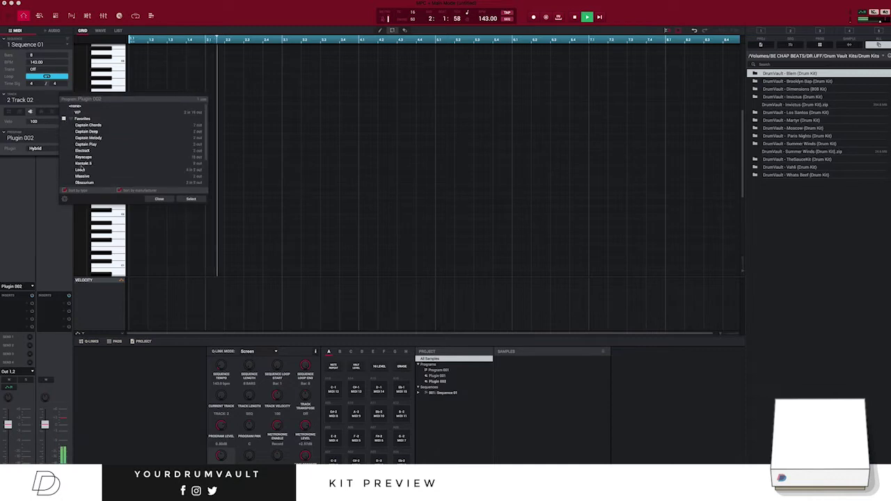
pyautogui.scroll(-2, 96, 160)
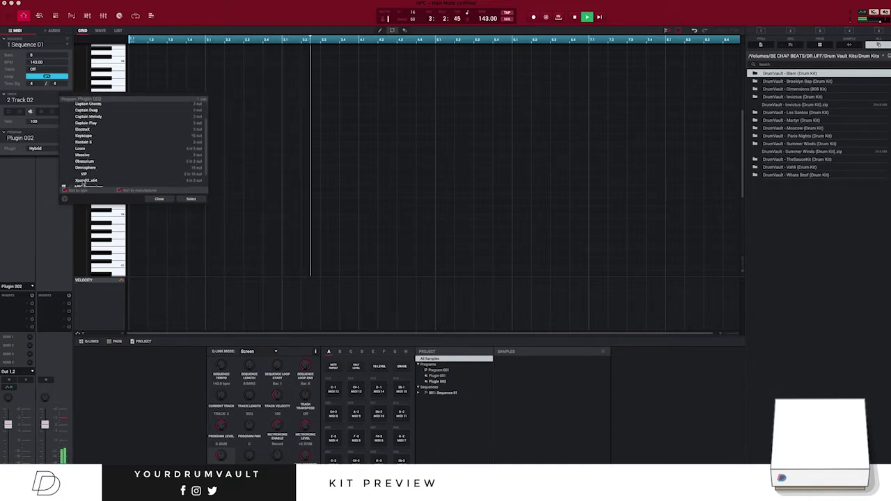
pyautogui.click(85, 168)
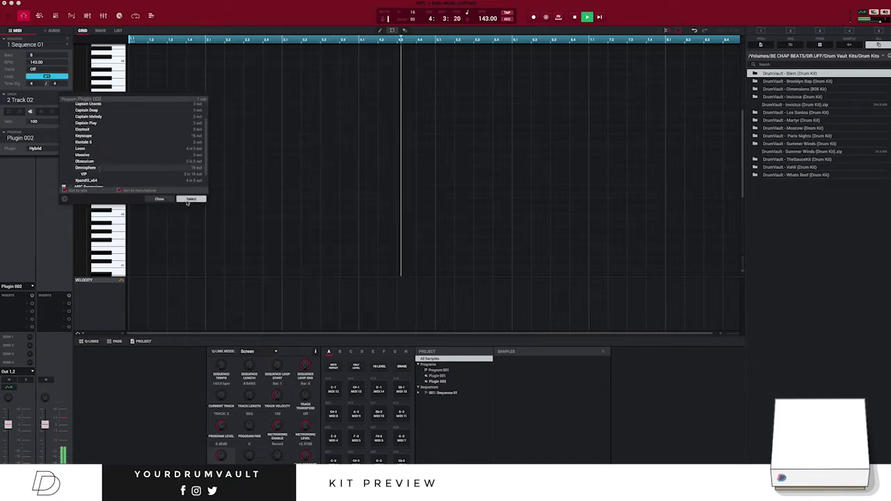
pyautogui.click(191, 200)
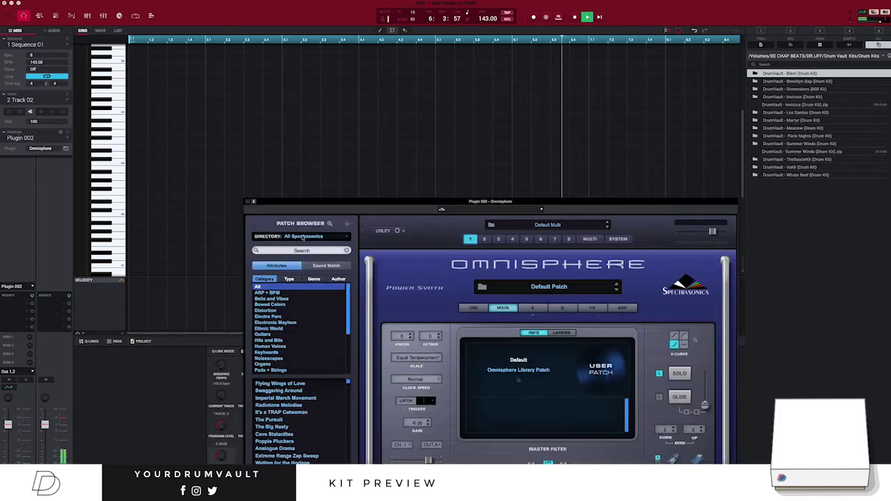
# Load the patch Pad - Shapes in the Back from the DrumVault - Obscure III user directory and close Omnisphere
pyautogui.click(303, 237)
pyautogui.moveTo(333, 291)
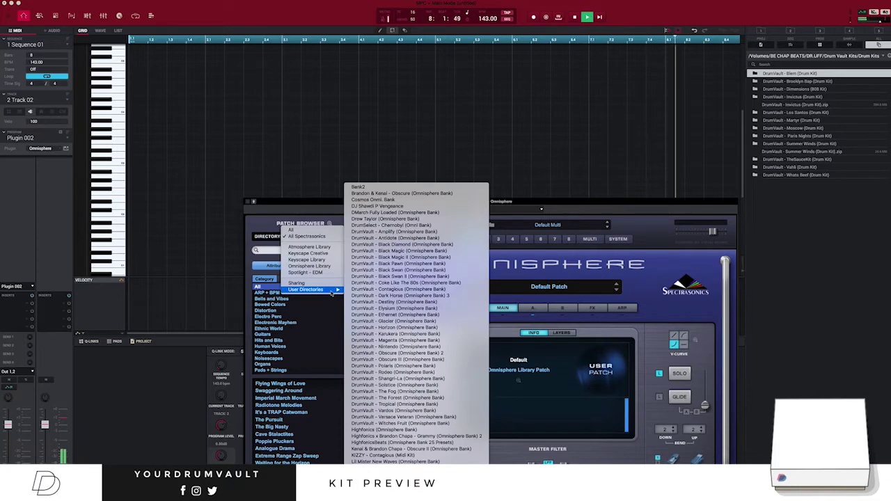
pyautogui.click(390, 359)
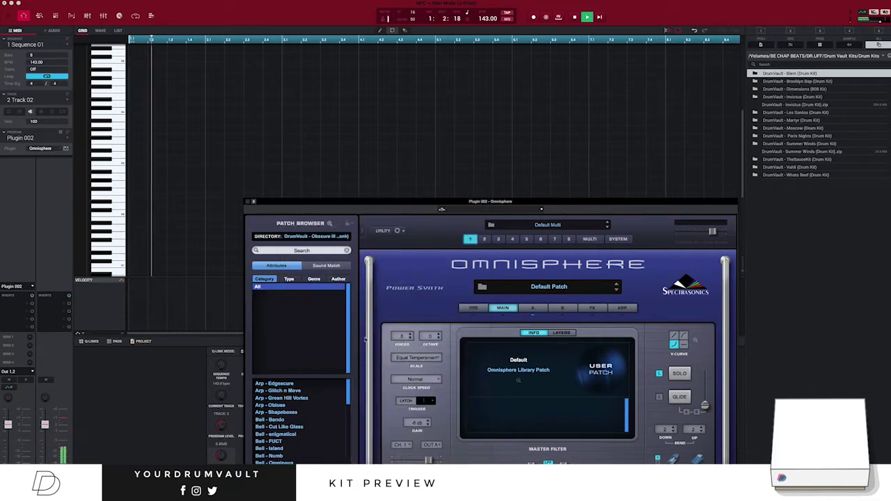
pyautogui.moveTo(348, 398); pyautogui.dragTo(343, 457)
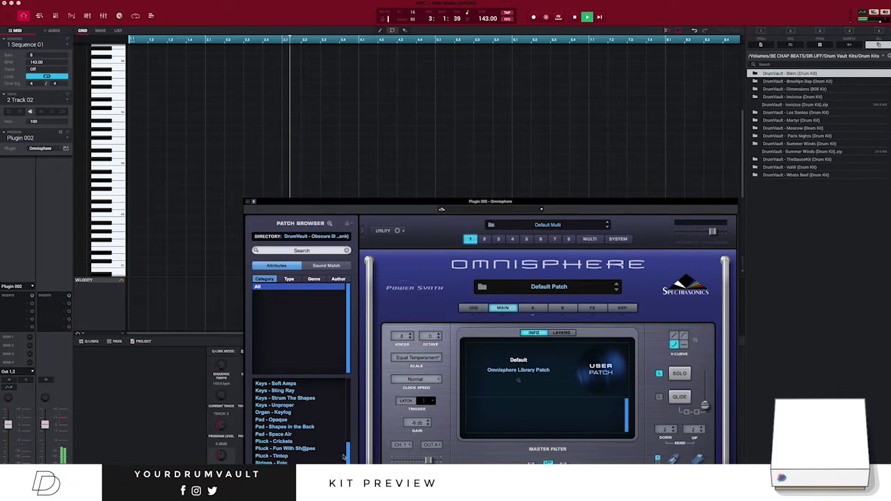
pyautogui.click(280, 427)
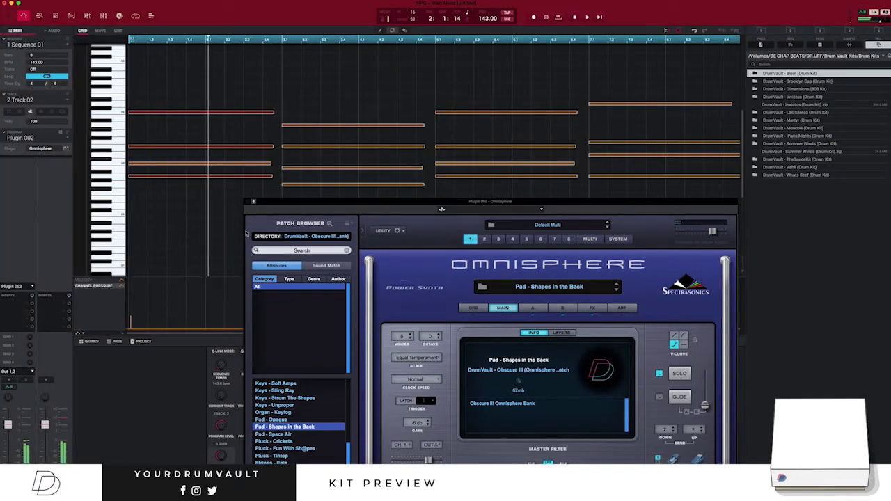
pyautogui.click(247, 202)
# Delete the top note of every chord on Track 02 and lower Plugin 002's level to about -11 dB during playback
pyautogui.moveTo(183, 85); pyautogui.dragTo(598, 121)
pyautogui.press('Delete')
pyautogui.press('space')
pyautogui.scroll(-1, 177, 234)
pyautogui.scroll(-1, 177, 235)
pyautogui.moveTo(8, 426); pyautogui.dragTo(7, 444)
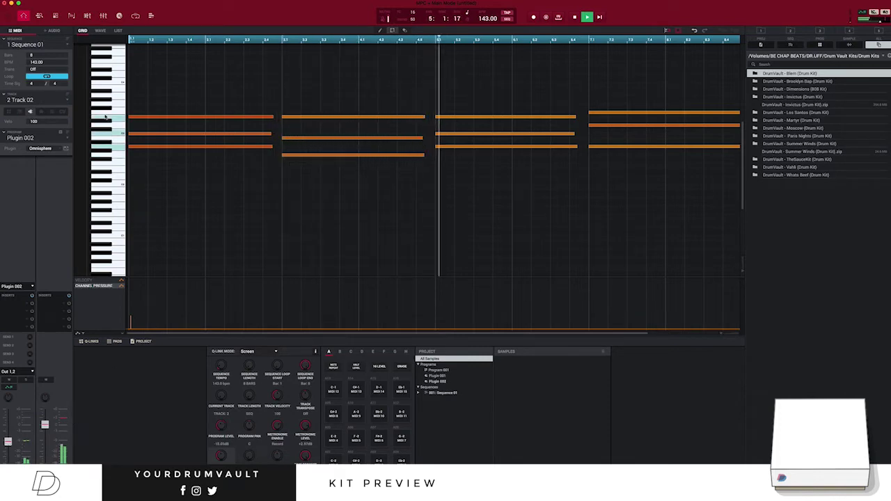
# Switch to the unused track 3, add a new plugin program with Omnisphere as its instrument, and open the plugin window
pyautogui.click(67, 101)
pyautogui.click(54, 123)
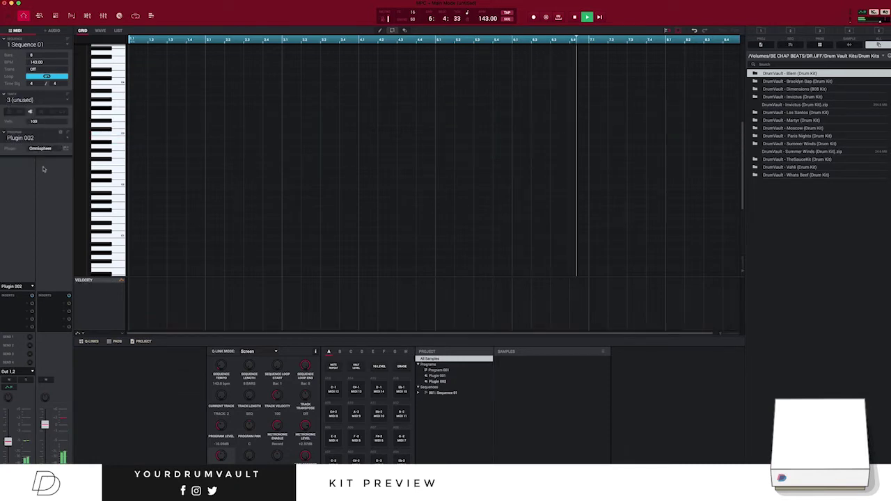
pyautogui.click(60, 133)
pyautogui.click(66, 150)
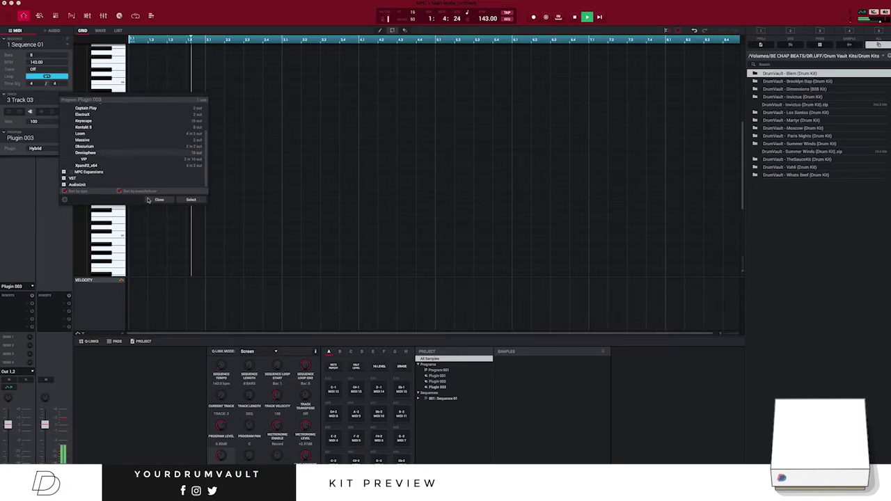
pyautogui.click(192, 200)
pyautogui.click(66, 149)
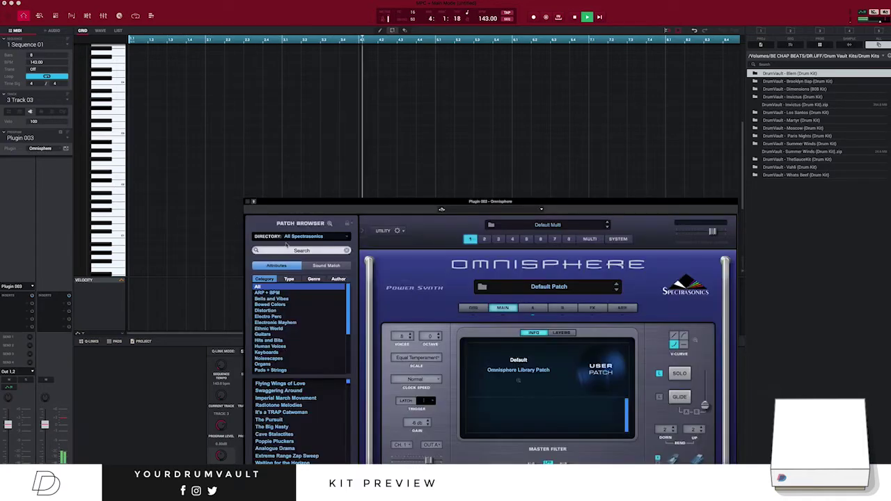
# Set the Omnisphere patch directory to the user bank DrumVault - Obscure III and browse to its Keys patches
pyautogui.click(323, 237)
pyautogui.moveTo(327, 289)
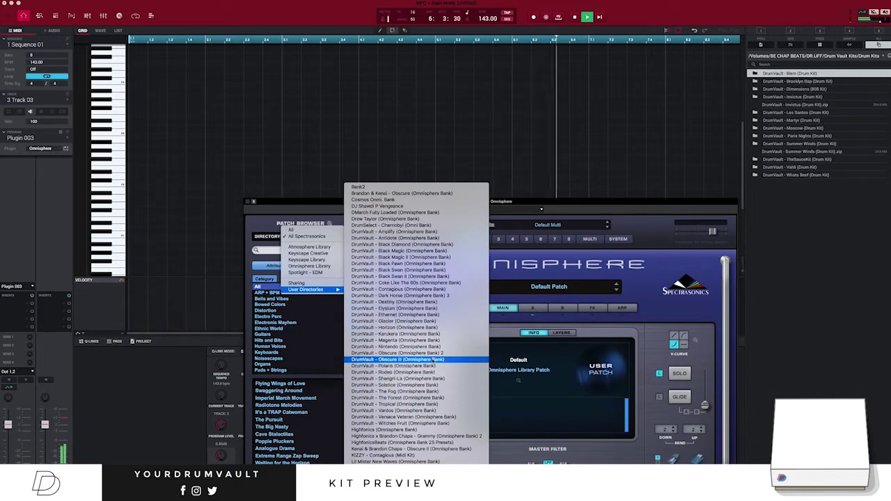
pyautogui.click(401, 360)
pyautogui.moveTo(347, 393); pyautogui.dragTo(342, 434)
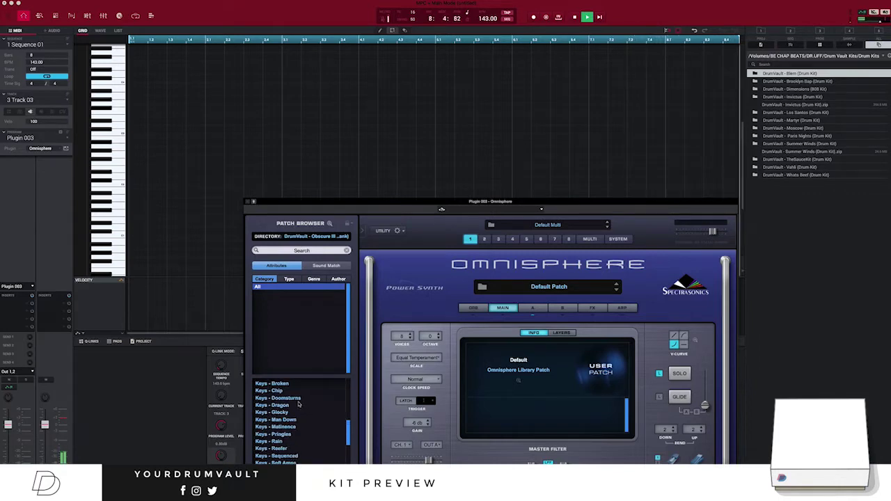
# Audition the Keys patches Doomsturns, Dragon, Chip, Broken, Glocky and Man Down, and finally load Keys - Matinence
pyautogui.click(286, 398)
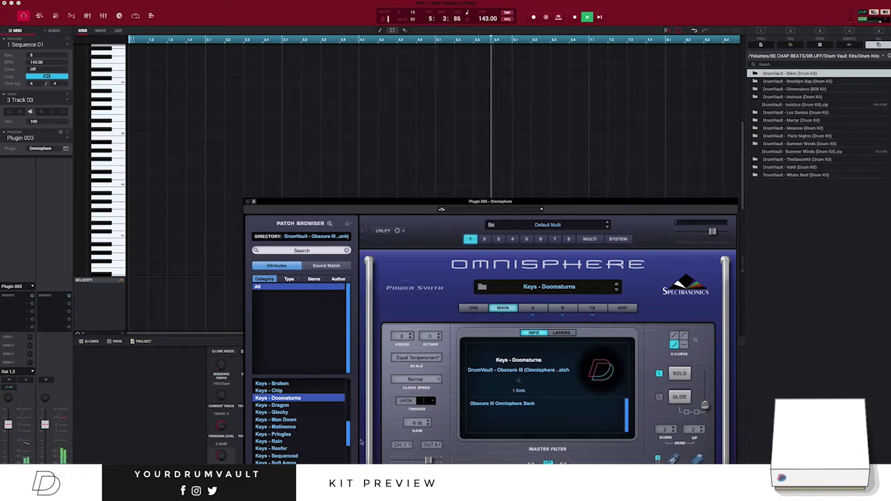
pyautogui.click(273, 406)
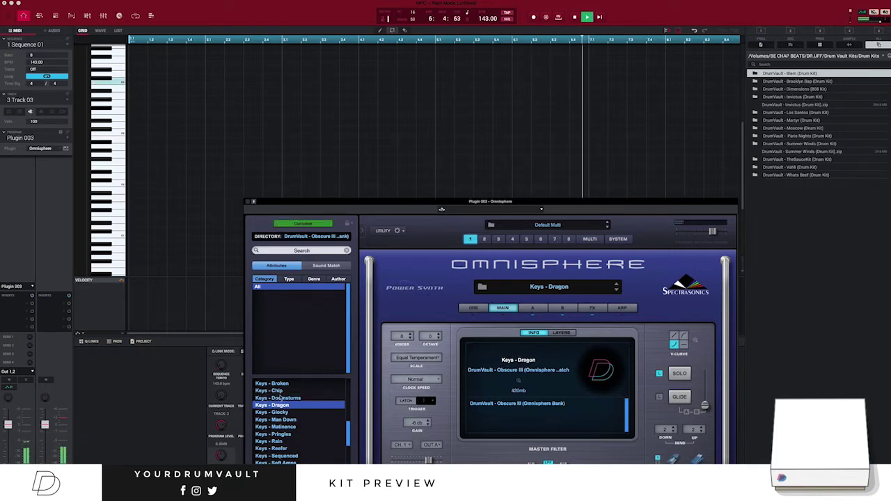
pyautogui.click(281, 391)
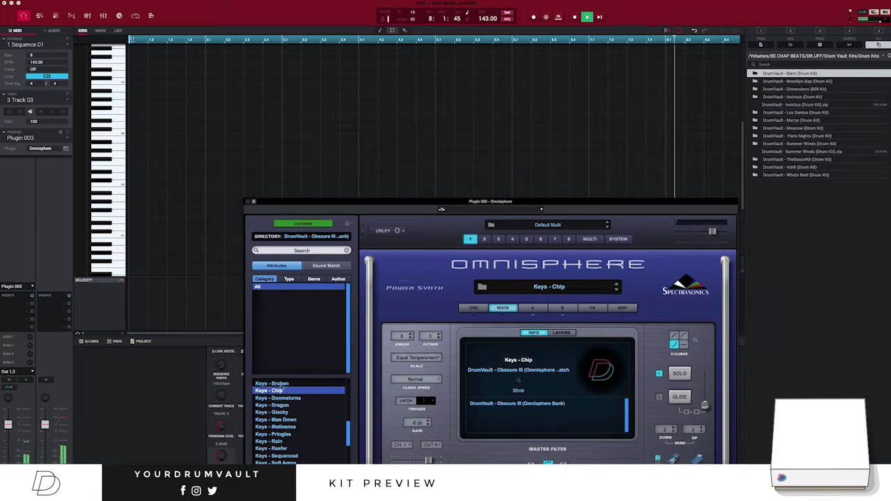
pyautogui.click(281, 384)
pyautogui.scroll(1, 282, 388)
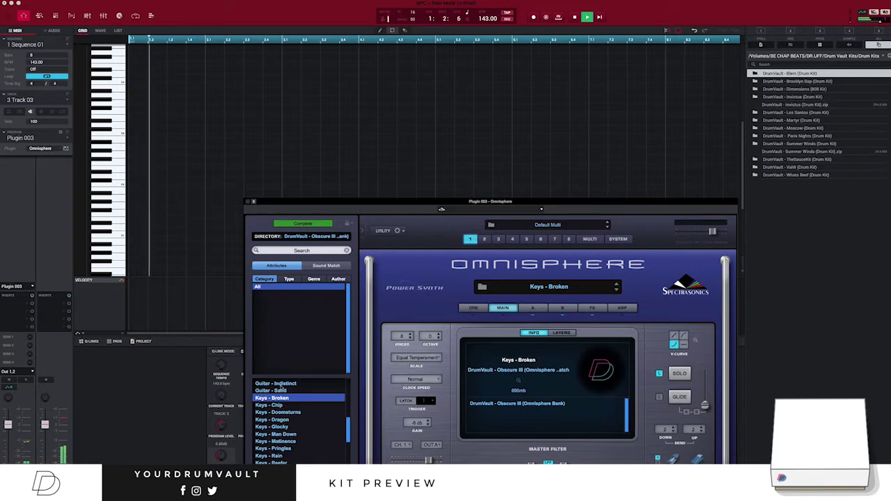
pyautogui.click(284, 427)
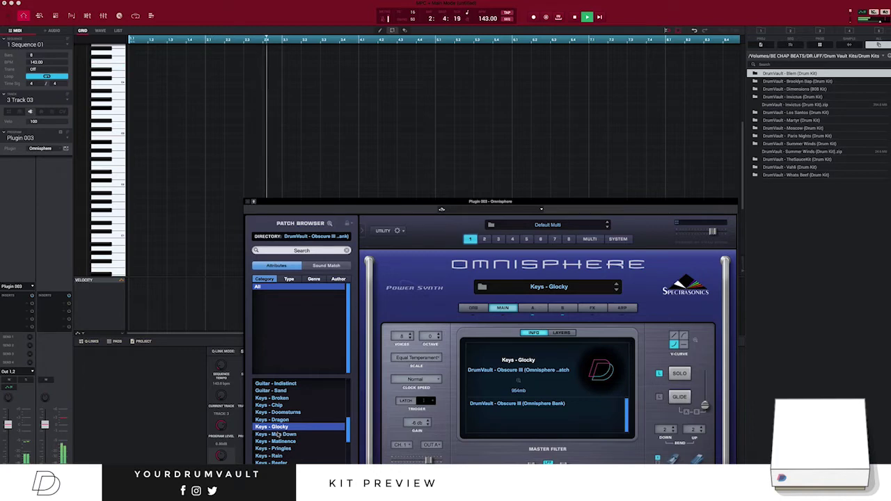
pyautogui.click(275, 436)
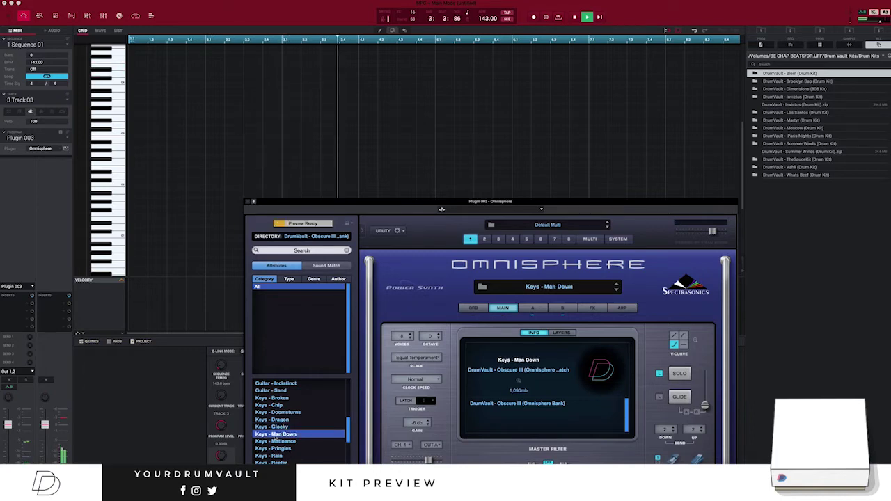
pyautogui.click(273, 441)
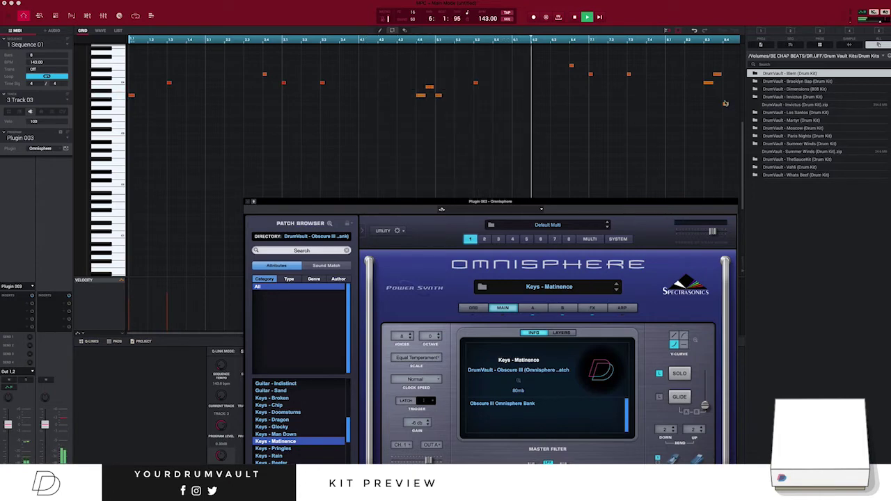
# Move the last melody note of bar 8 on Track 03 to a lower pitch and close the Omnisphere window
pyautogui.moveTo(728, 108); pyautogui.dragTo(728, 120)
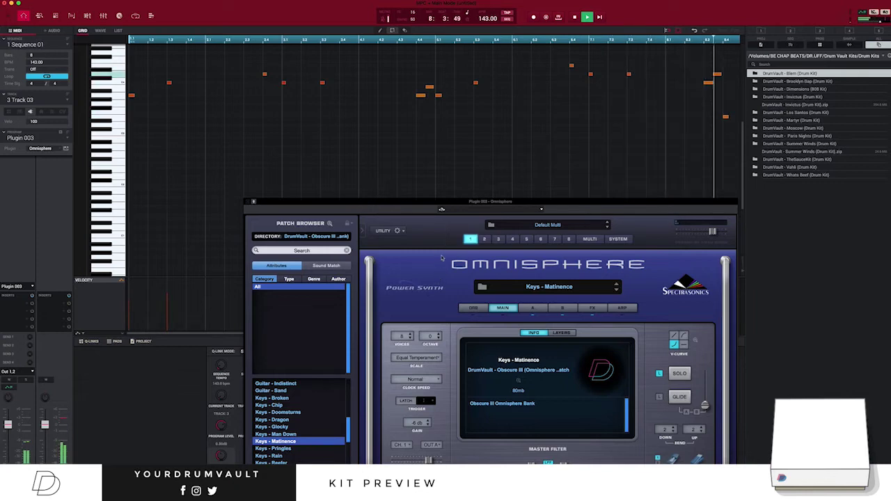
pyautogui.click(248, 202)
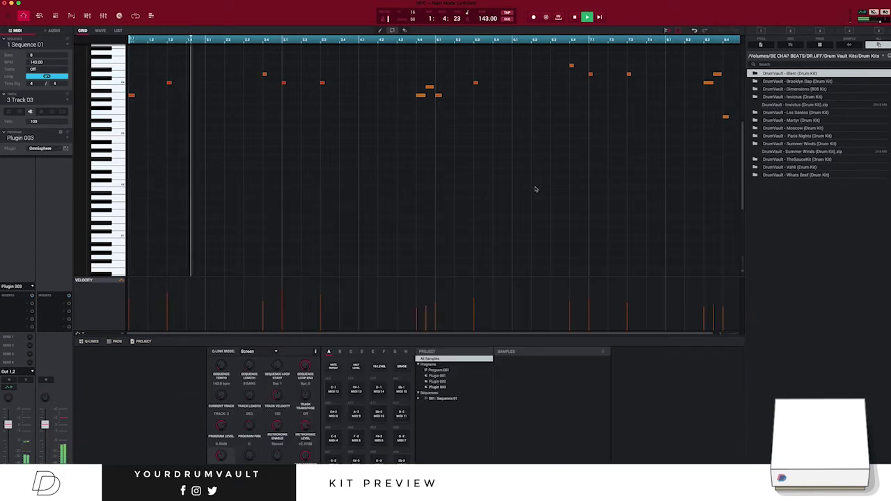
pyautogui.scroll(-1, 509, 193)
pyautogui.scroll(3, 509, 192)
pyautogui.scroll(-4, 509, 193)
pyautogui.scroll(3, 509, 193)
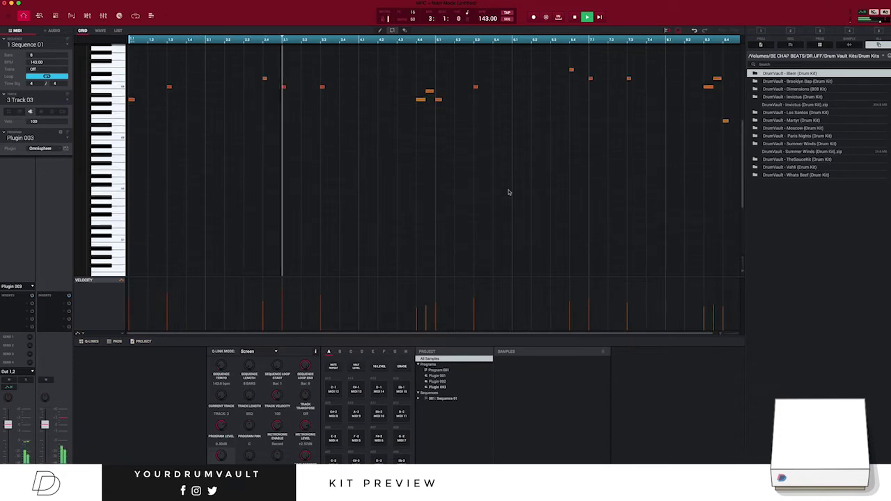
pyautogui.scroll(1, 509, 193)
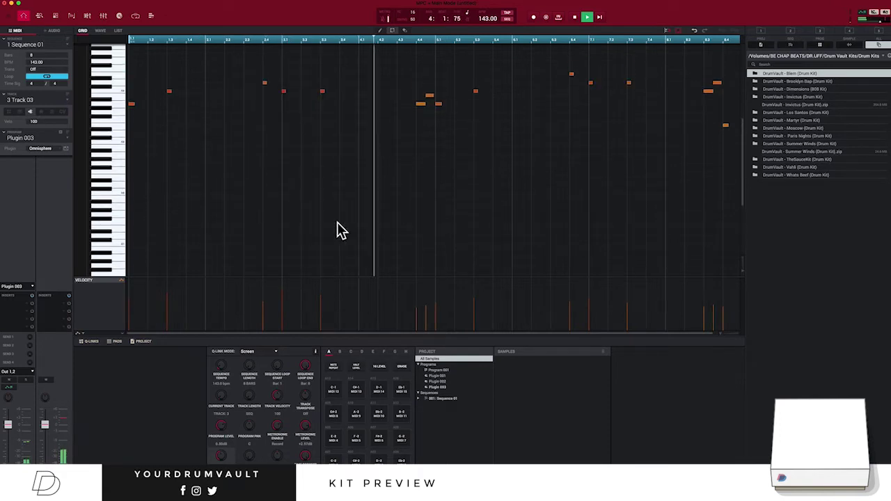
# Move the last melody note of bar 8 on Track 03 up to a higher pitch
pyautogui.scroll(-1, 446, 195)
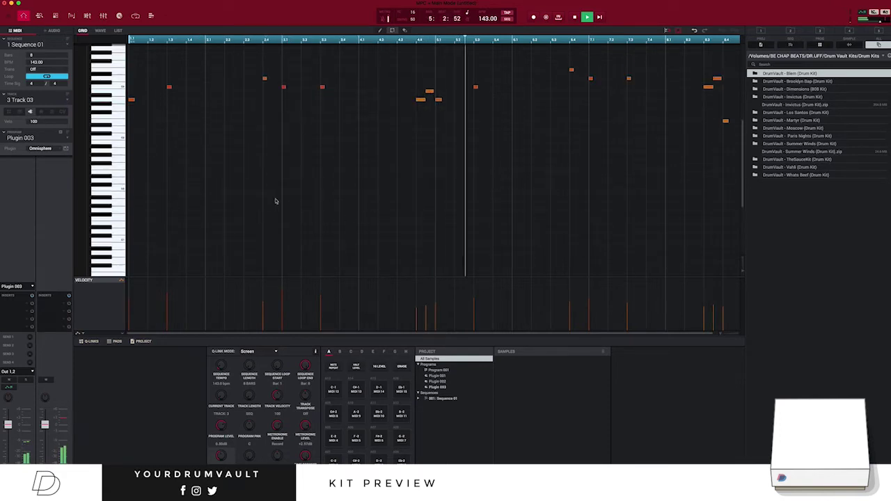
pyautogui.scroll(1, 633, 187)
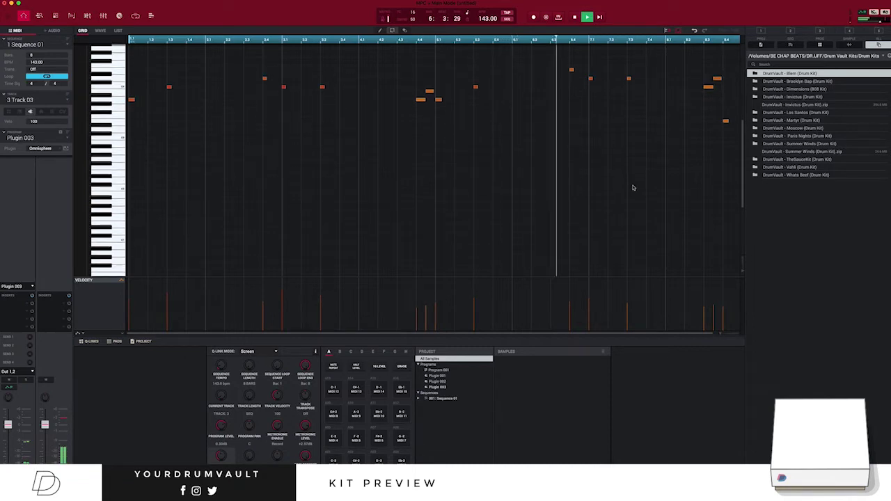
pyautogui.scroll(5, 633, 187)
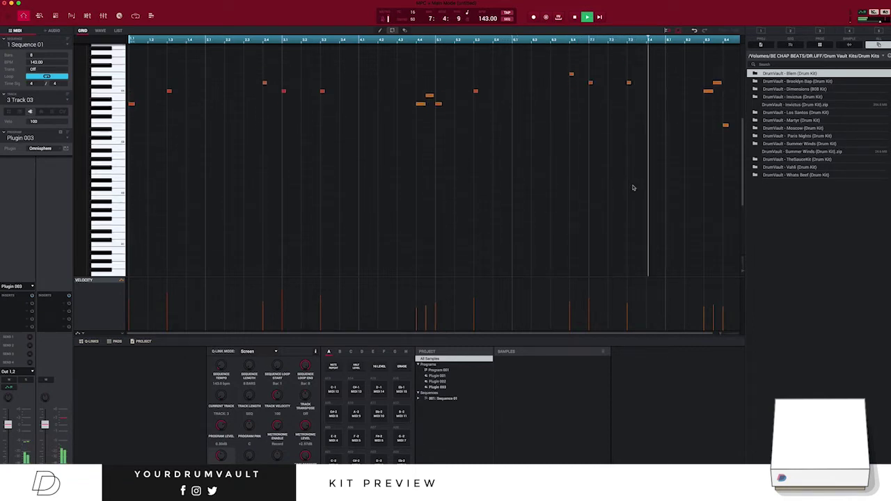
pyautogui.scroll(-1, 633, 187)
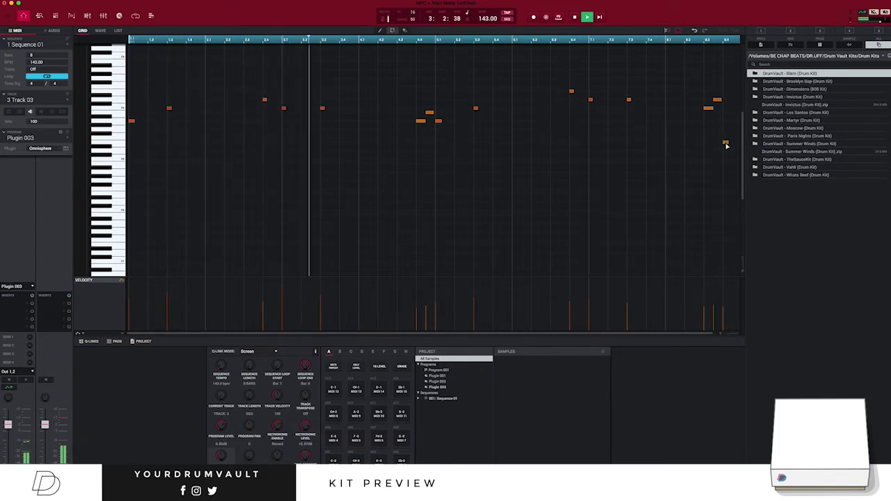
pyautogui.moveTo(726, 145); pyautogui.dragTo(729, 118)
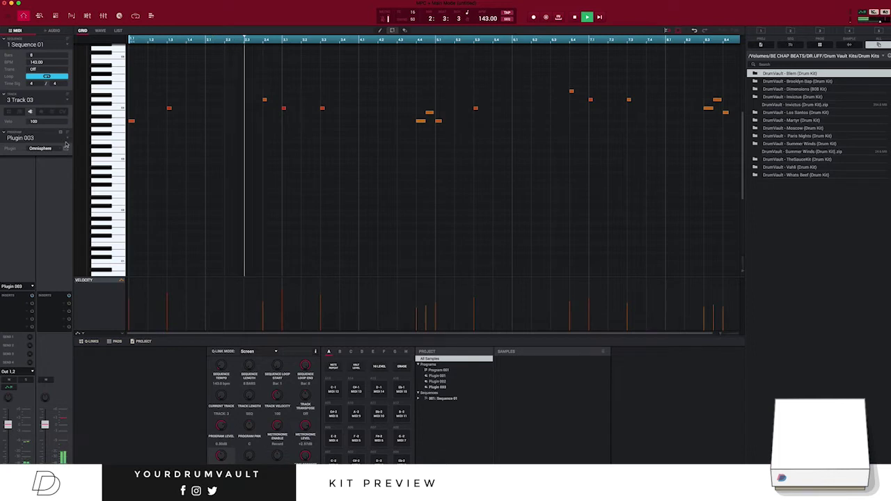
# Lower the Plugin 003 volume fader to about -3 dB
pyautogui.moveTo(8, 425); pyautogui.dragTo(8, 430)
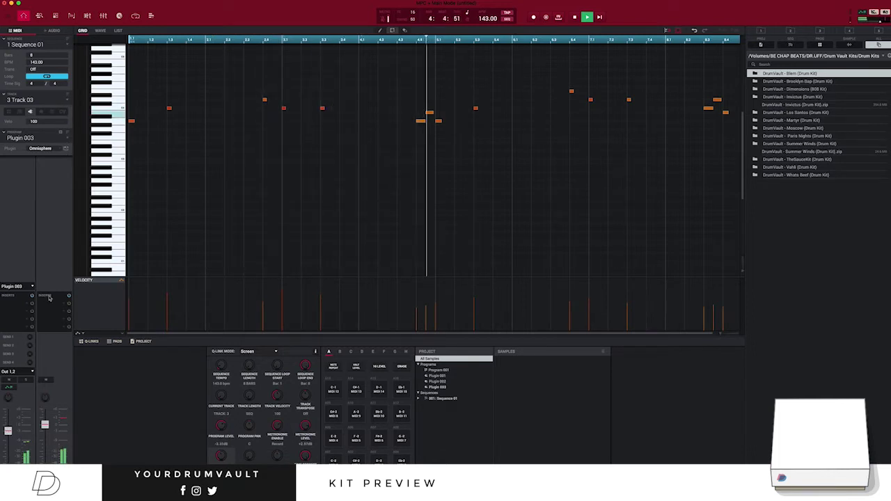
pyautogui.moveTo(10, 434); pyautogui.dragTo(10, 432)
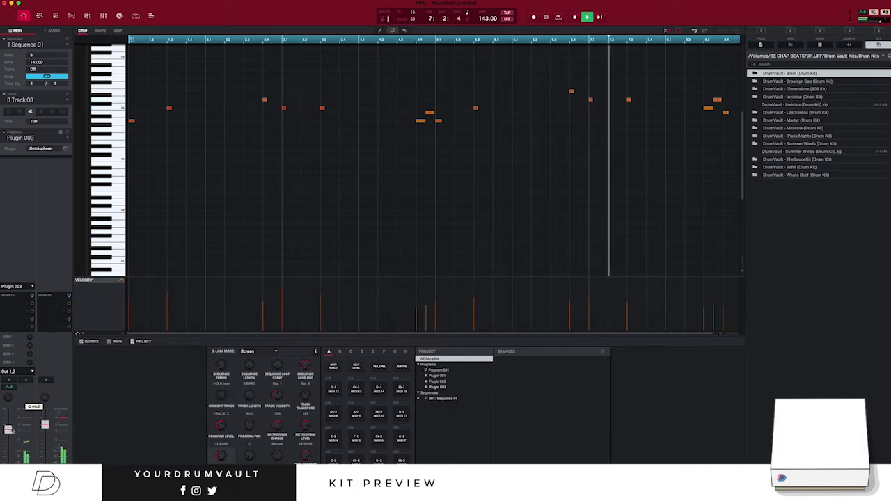
pyautogui.moveTo(10, 431); pyautogui.dragTo(12, 432)
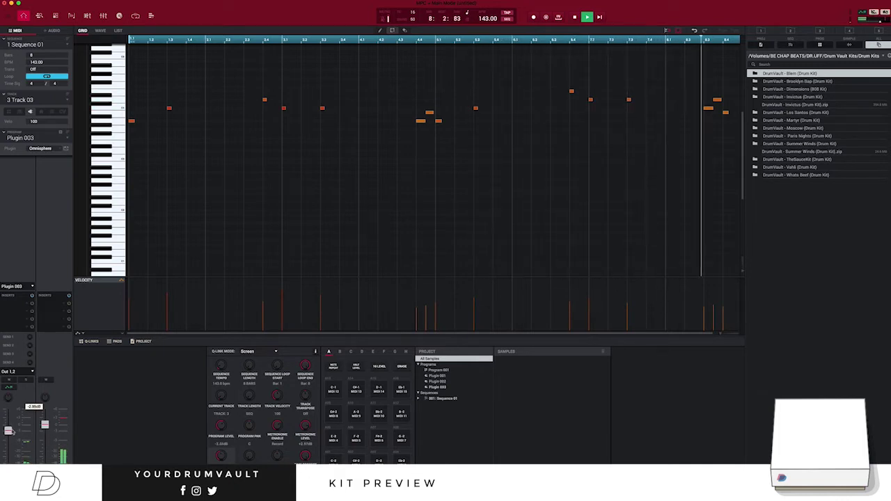
# Switch to the unused track 4 and make it a drum track using Program 001
pyautogui.click(68, 103)
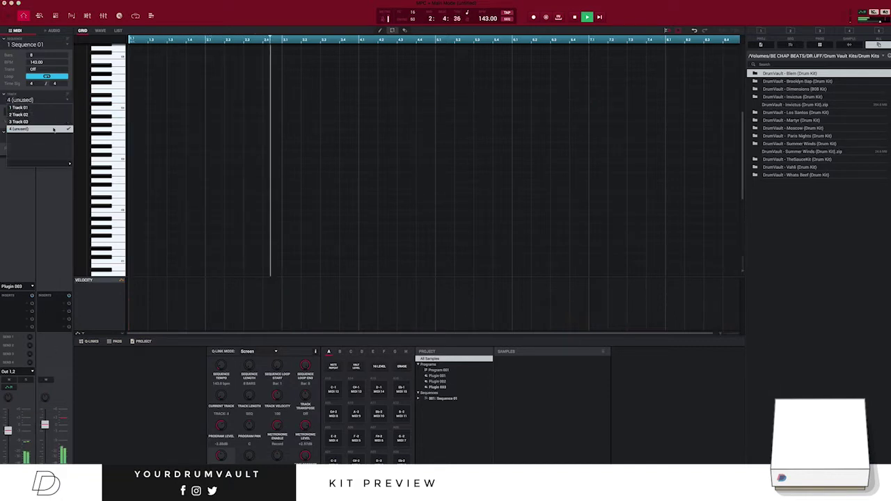
pyautogui.click(68, 134)
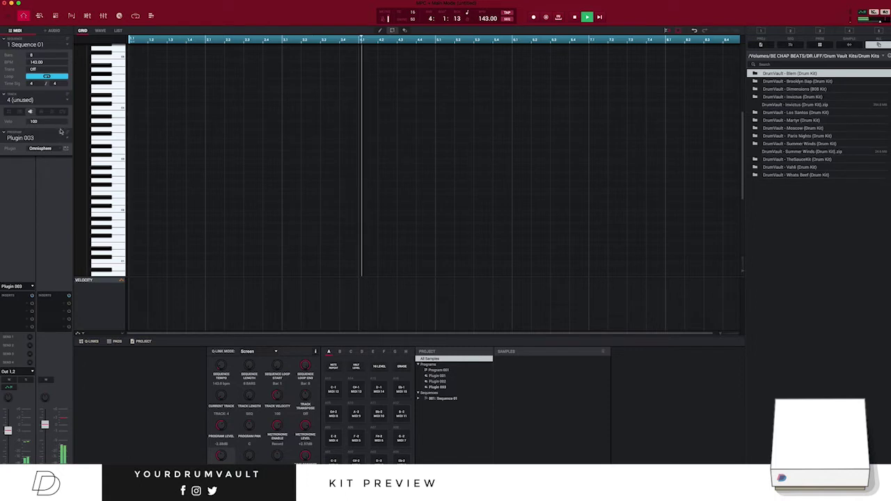
pyautogui.click(61, 133)
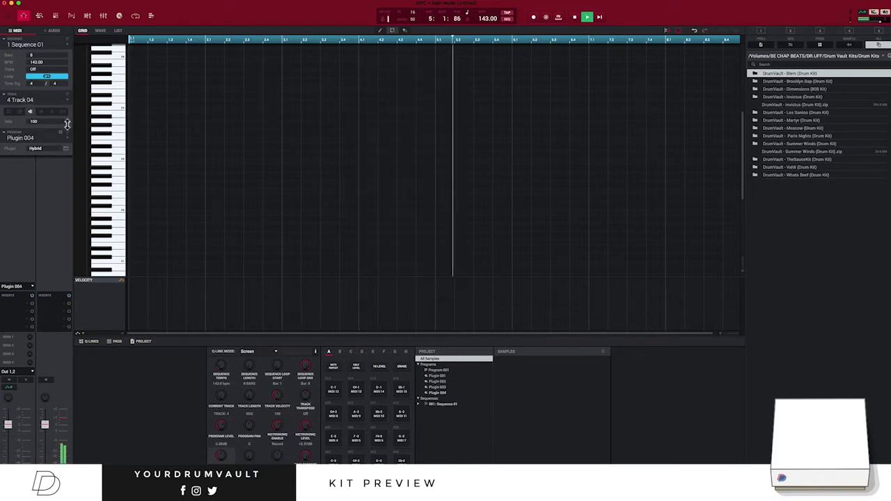
pyautogui.click(8, 112)
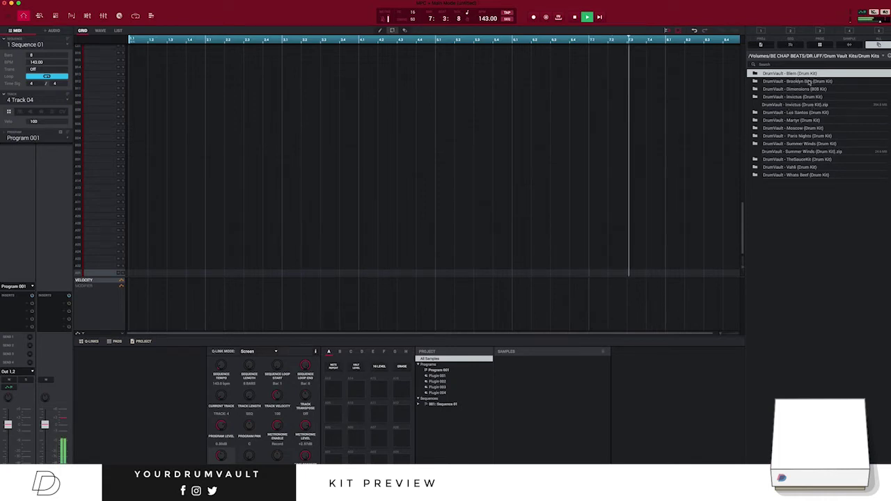
# Load the hi-hat sample (HH) 416.wav from the DrumVault - Blem kit's HH folder onto pad A02
pyautogui.doubleClick(809, 77)
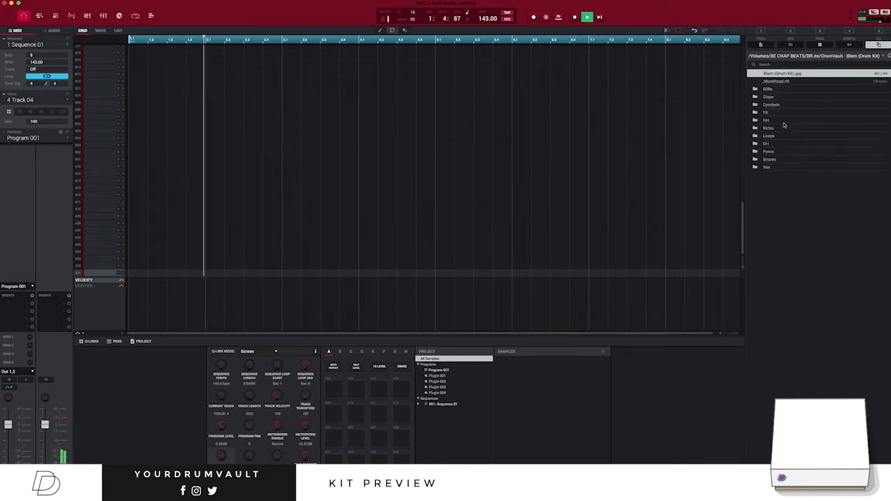
pyautogui.doubleClick(767, 120)
pyautogui.moveTo(787, 75); pyautogui.dragTo(361, 462)
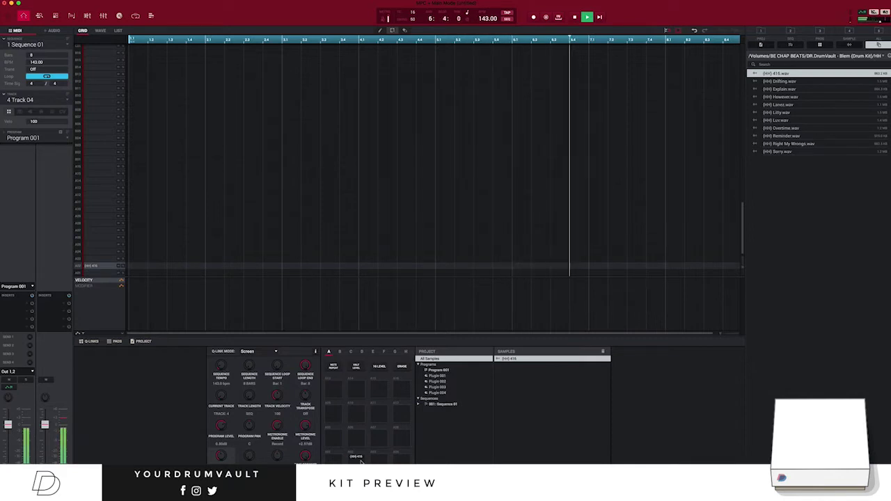
# Record a hi-hat pattern with fast rolls over bars 1 to 4 using the 416 pad
pyautogui.hotkey('shift', 'r')
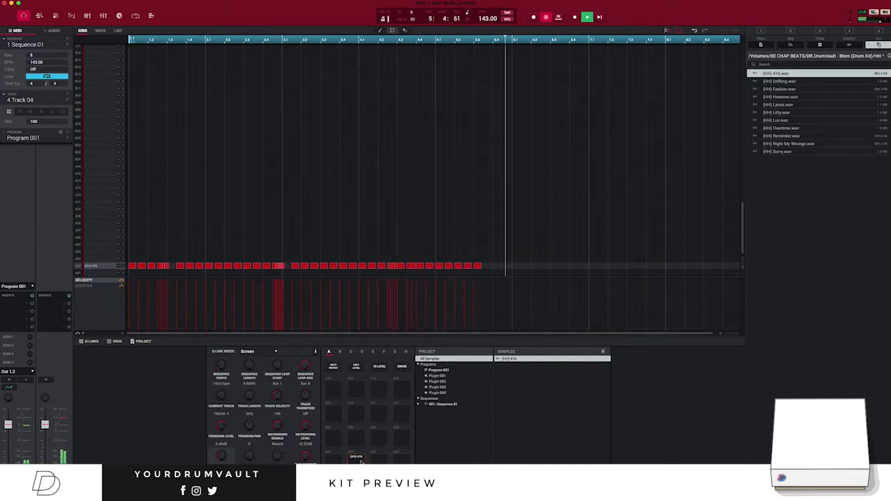
pyautogui.press('space')
pyautogui.press('space')
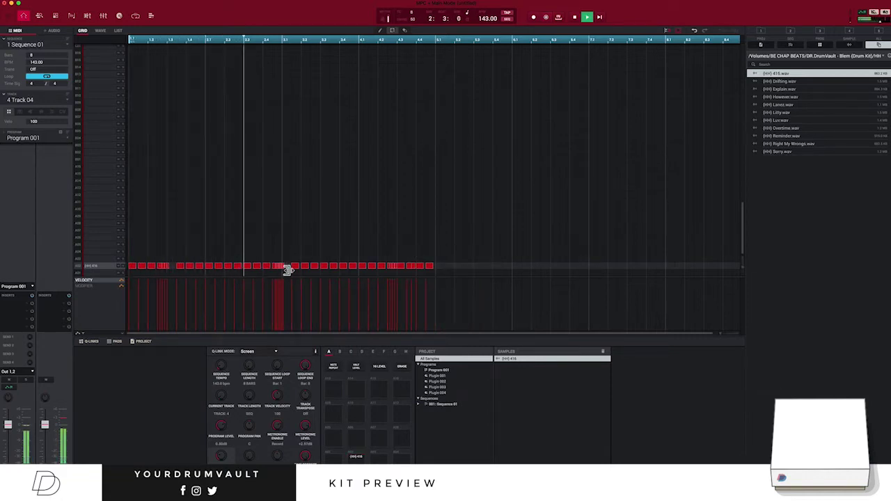
# Check the hi-hat rolls up close and copy the four-bar pattern into bars 5 to 8
pyautogui.moveTo(724, 334); pyautogui.dragTo(717, 334)
pyautogui.moveTo(460, 336); pyautogui.dragTo(323, 336)
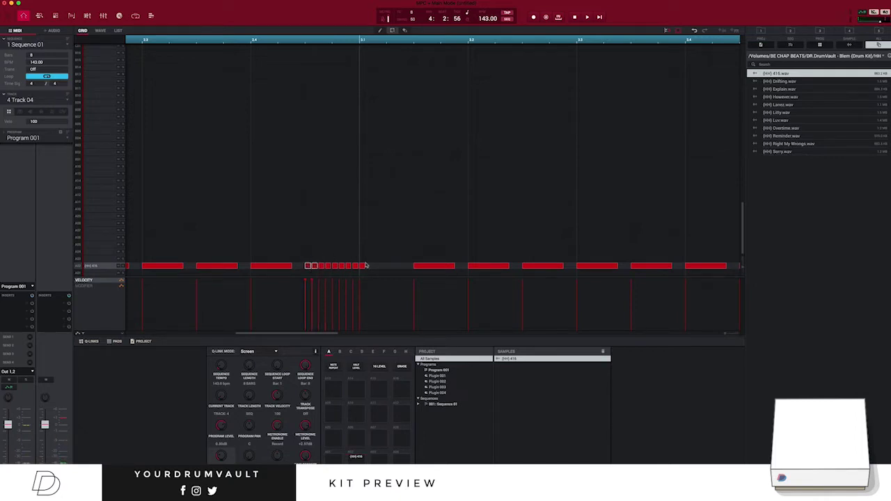
pyautogui.press('space')
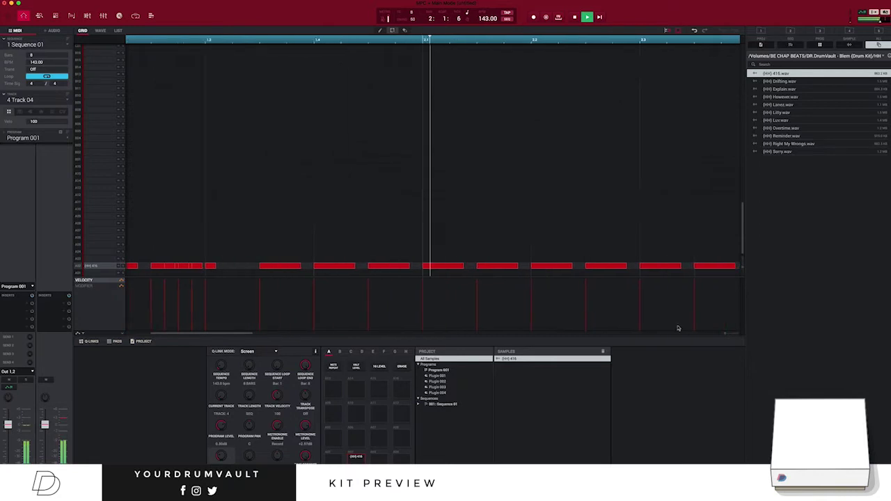
pyautogui.moveTo(730, 334); pyautogui.dragTo(639, 330)
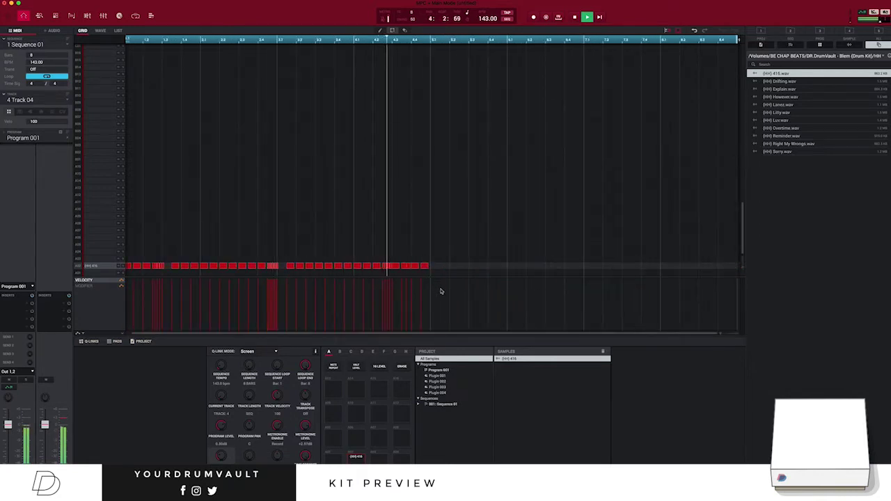
pyautogui.moveTo(454, 261)
pyautogui.mouseDown()
pyautogui.moveTo(106, 273)
pyautogui.moveTo(445, 275)
pyautogui.mouseUp()
pyautogui.press('space')
pyautogui.press('space')
pyautogui.click(288, 246)
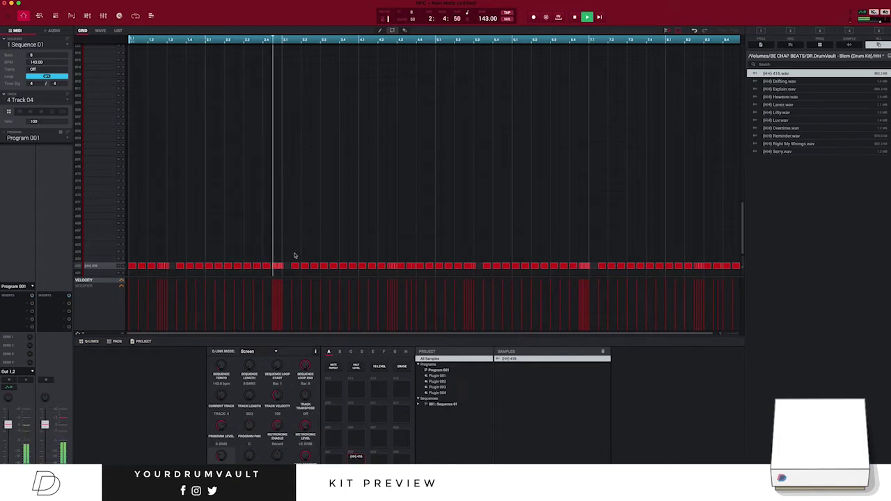
# Delete the hi-hat rolls at the ends of bars 2 and 6, and clear all remaining hi-hat notes
pyautogui.click(277, 266)
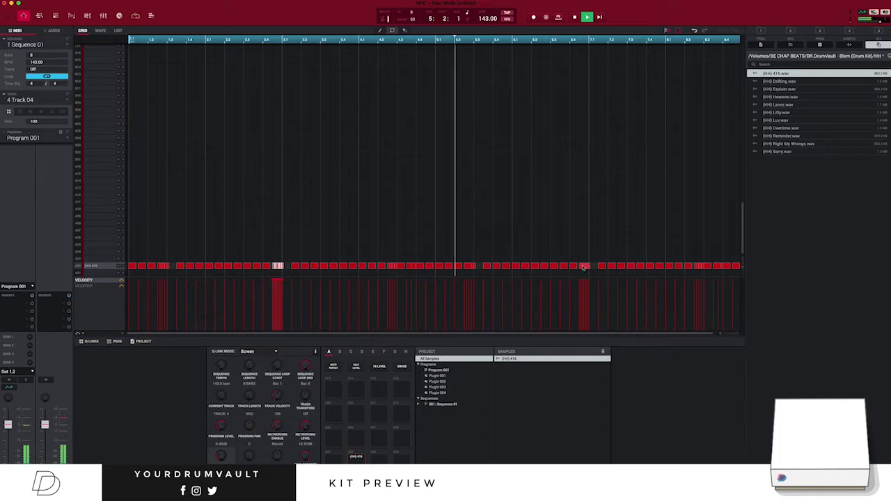
pyautogui.press('Delete')
pyautogui.moveTo(579, 276); pyautogui.dragTo(599, 256)
pyautogui.press('Delete')
pyautogui.press('space')
pyautogui.press('e')
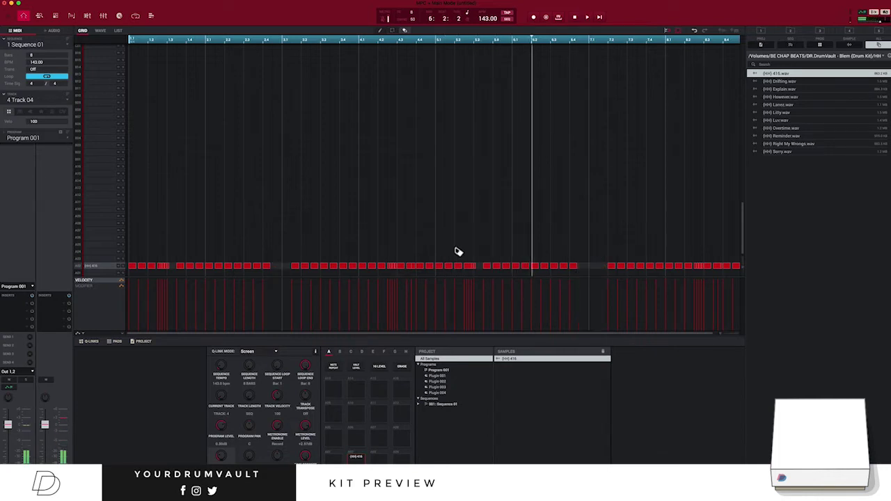
pyautogui.hotkey('ctrl', 'a')
pyautogui.press('Delete')
# Record a new hi-hat take across the eight bars and undo it
pyautogui.press('space')
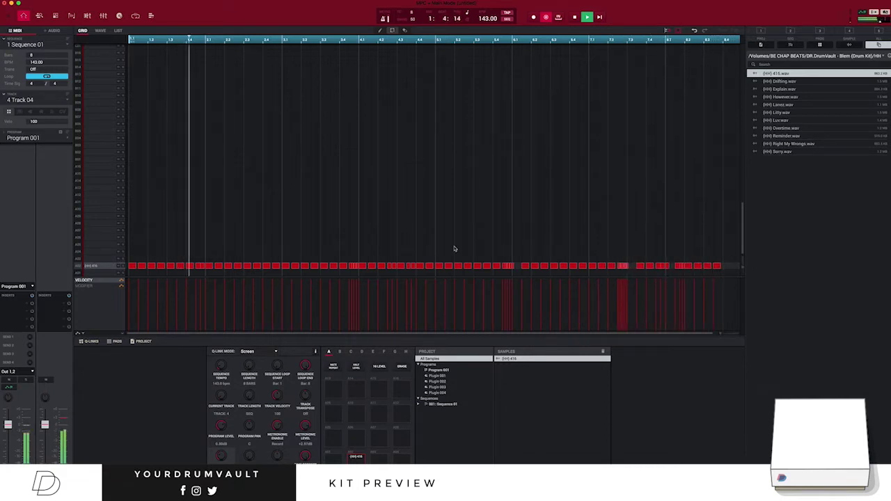
pyautogui.press('space')
pyautogui.press('super+z')
# Record the eight-bar hi-hat pattern again and replace bars 1 to 4 with a copy of bars 5 to 8
pyautogui.press('space')
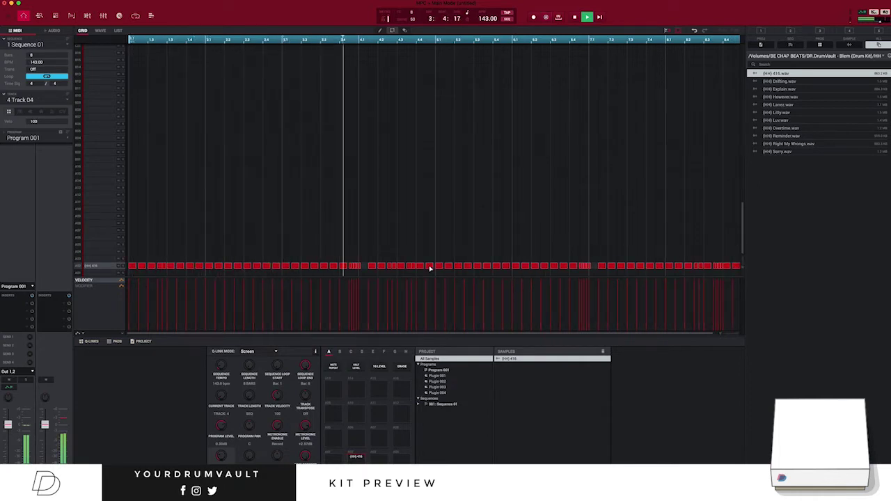
pyautogui.moveTo(431, 274); pyautogui.dragTo(157, 248)
pyautogui.press('Delete')
pyautogui.moveTo(375, 241); pyautogui.dragTo(739, 273)
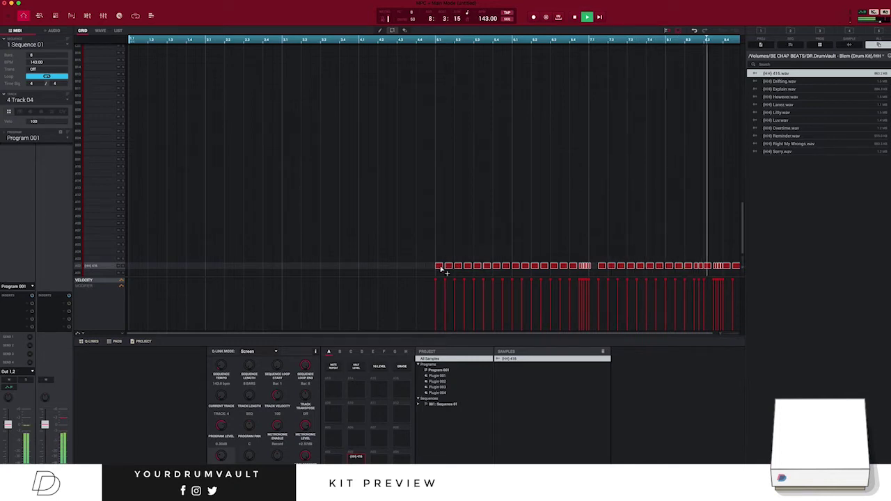
pyautogui.moveTo(441, 271); pyautogui.dragTo(134, 267)
pyautogui.click(298, 249)
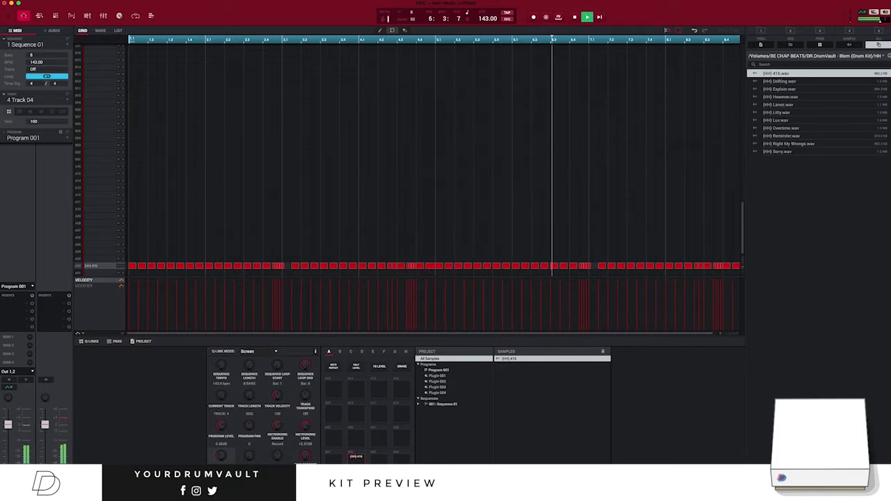
# Load (Clap) Selfless.wav from the Blem kit's Claps folder onto pad A05
pyautogui.click(889, 56)
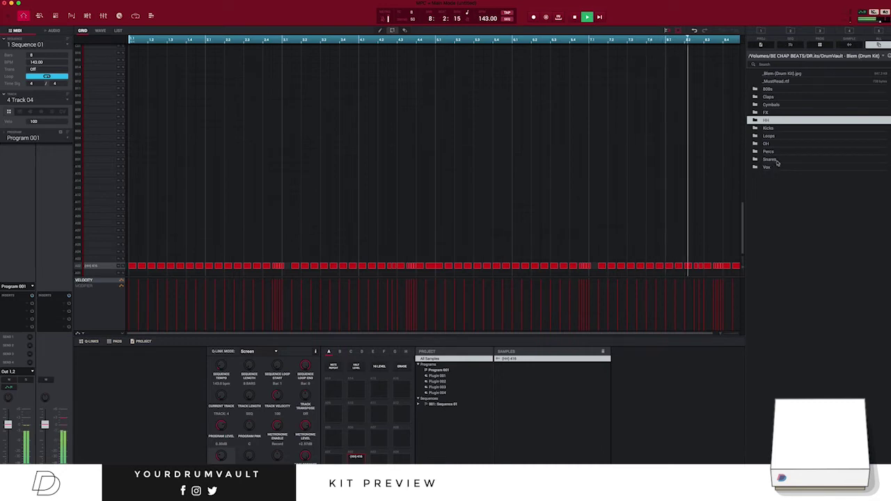
pyautogui.doubleClick(780, 97)
pyautogui.click(784, 112)
pyautogui.moveTo(559, 153); pyautogui.dragTo(183, 230)
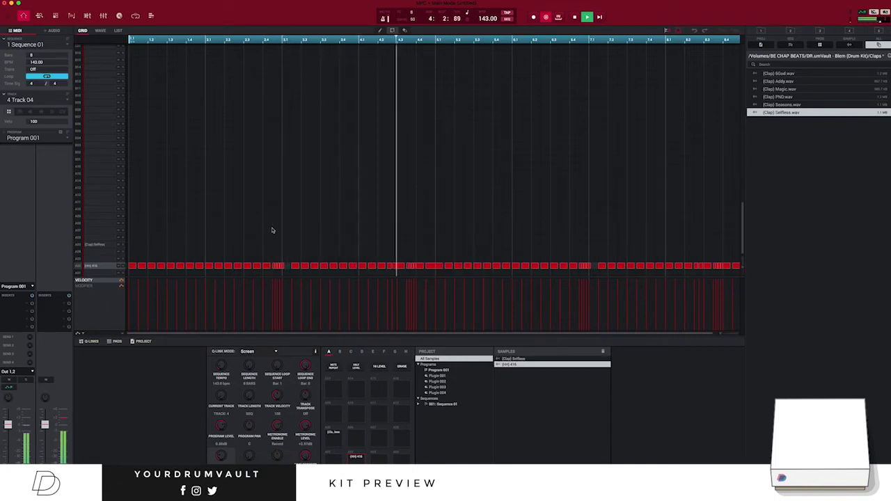
# Record a Selfless clap on beat 3 of each of the eight bars
pyautogui.press('a')
pyautogui.press('a')
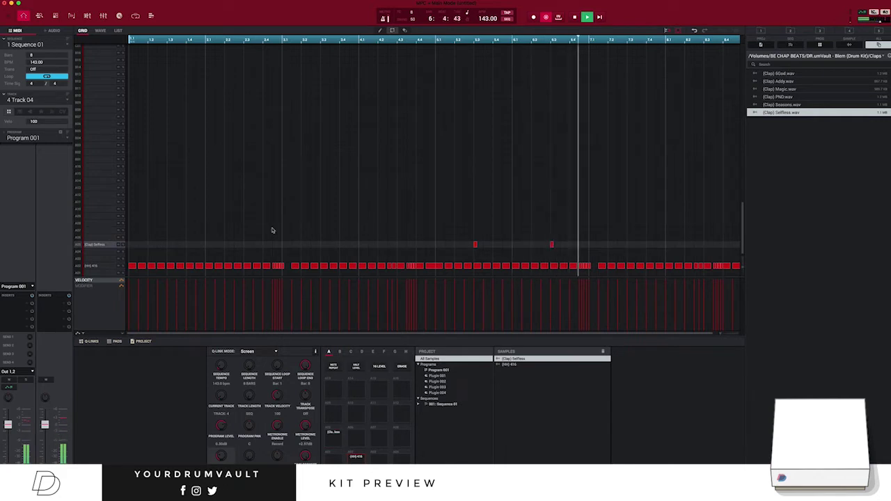
pyautogui.press('a')
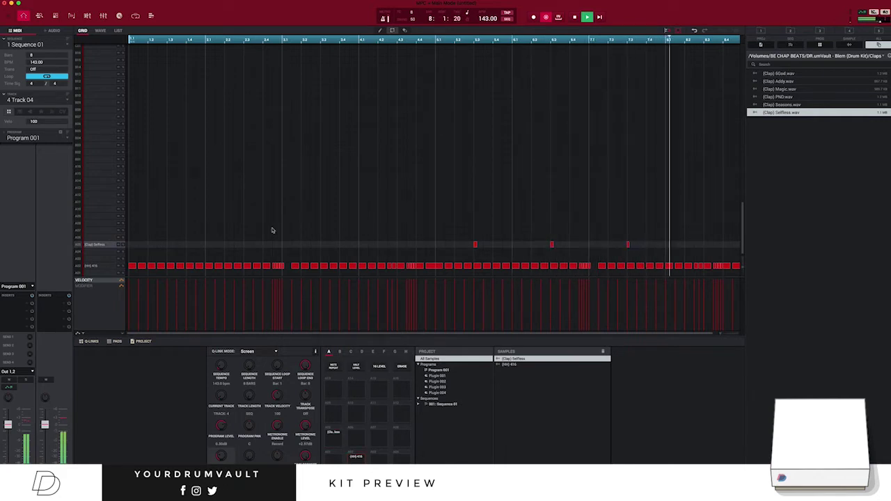
pyautogui.press('a')
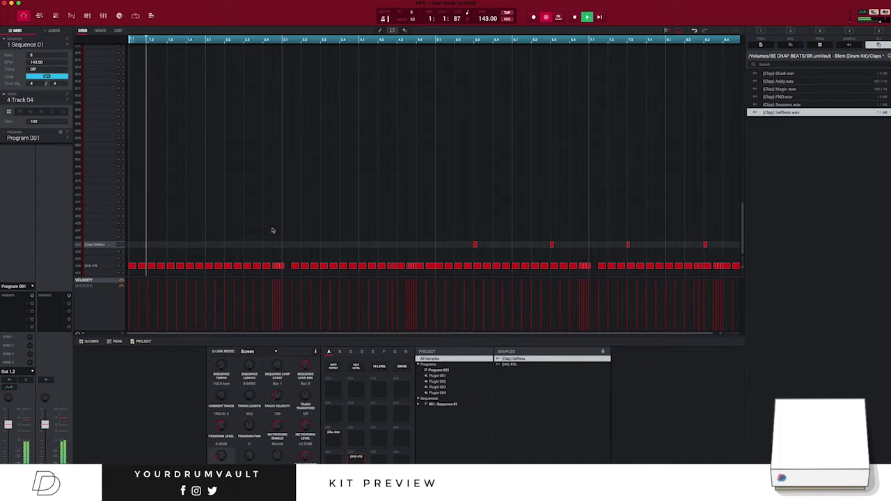
pyautogui.press('a')
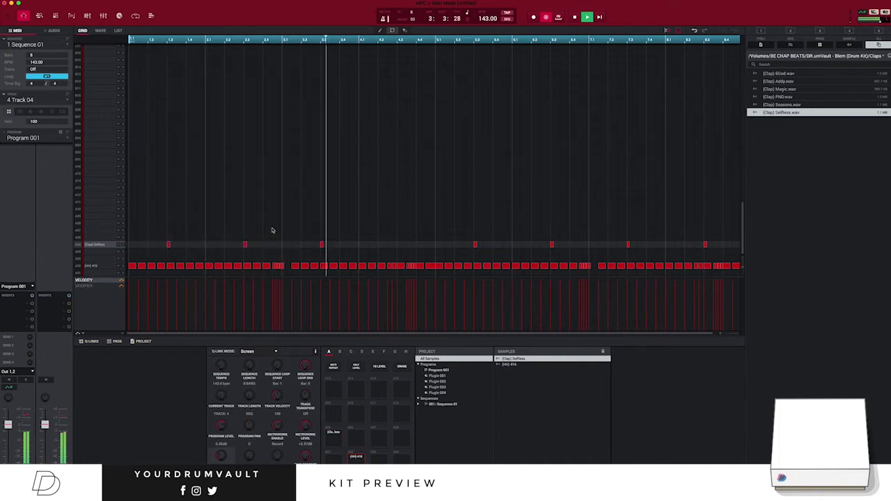
pyautogui.press('a')
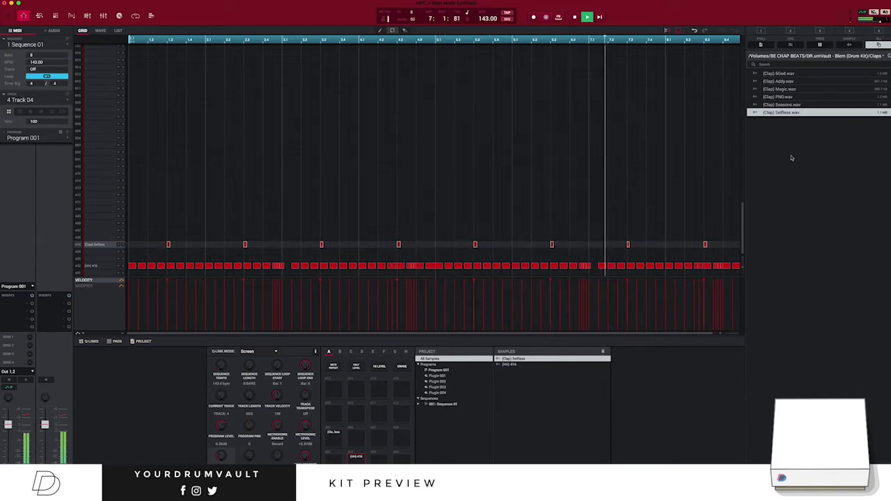
# Audition hi-hat samples such as Overtime, Explain, Luv, Right My Wrongs and Sorry in the Blem kit's HH folder
pyautogui.click(879, 57)
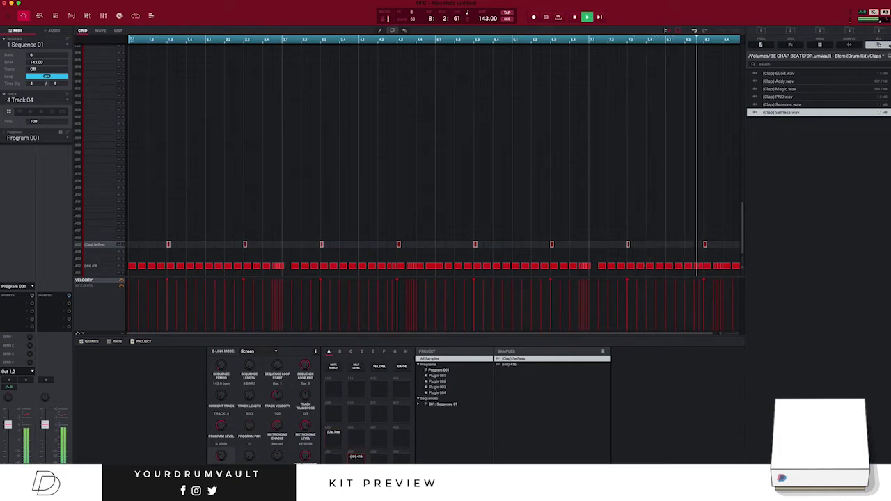
pyautogui.click(834, 68)
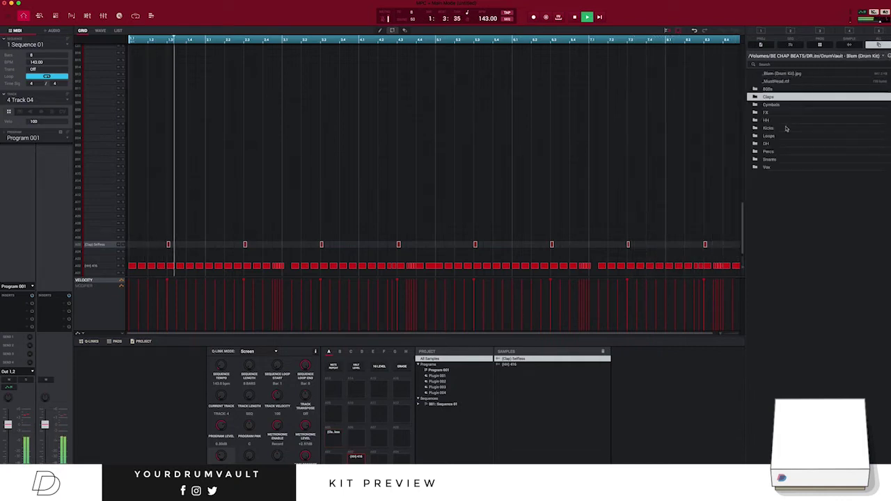
pyautogui.doubleClick(784, 120)
pyautogui.click(794, 130)
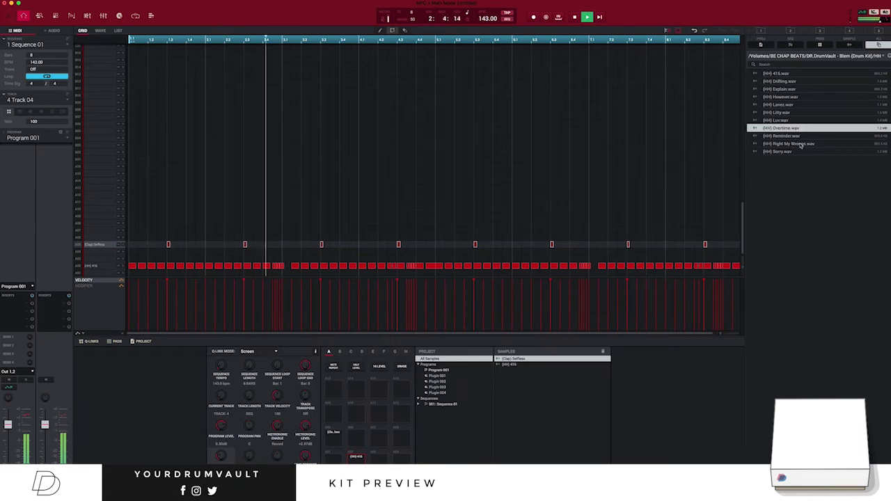
pyautogui.click(800, 89)
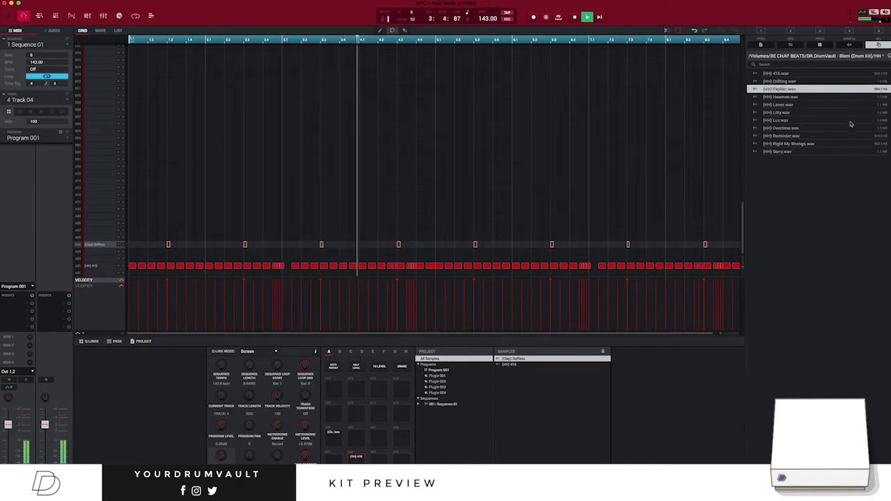
pyautogui.click(851, 121)
pyautogui.click(830, 145)
pyautogui.click(820, 151)
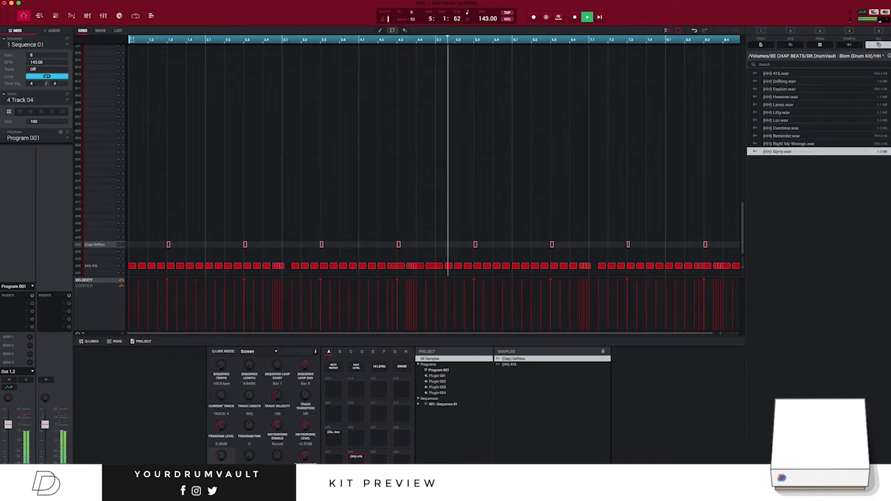
# Open the OH folder inside the Hi-Hats folder of the DrumVault Whats Beef drum kit
pyautogui.click(890, 56)
pyautogui.click(889, 56)
pyautogui.click(889, 57)
pyautogui.doubleClick(776, 97)
pyautogui.doubleClick(787, 176)
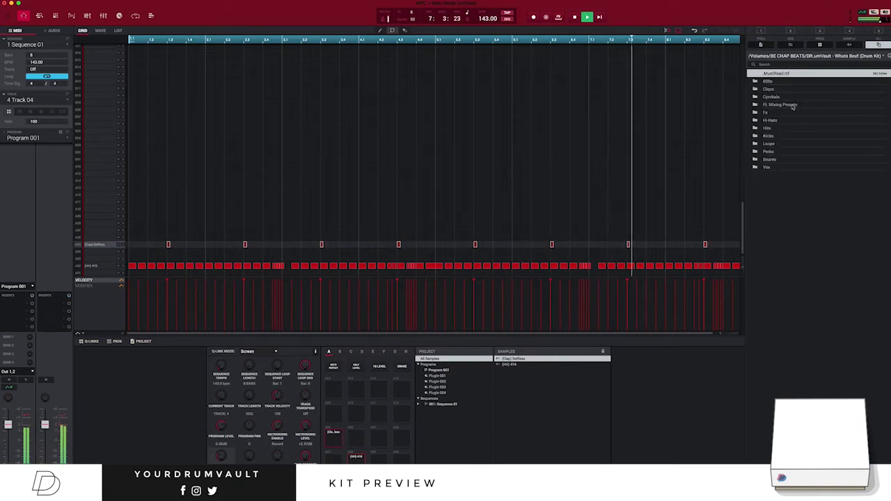
pyautogui.doubleClick(789, 110)
pyautogui.doubleClick(790, 82)
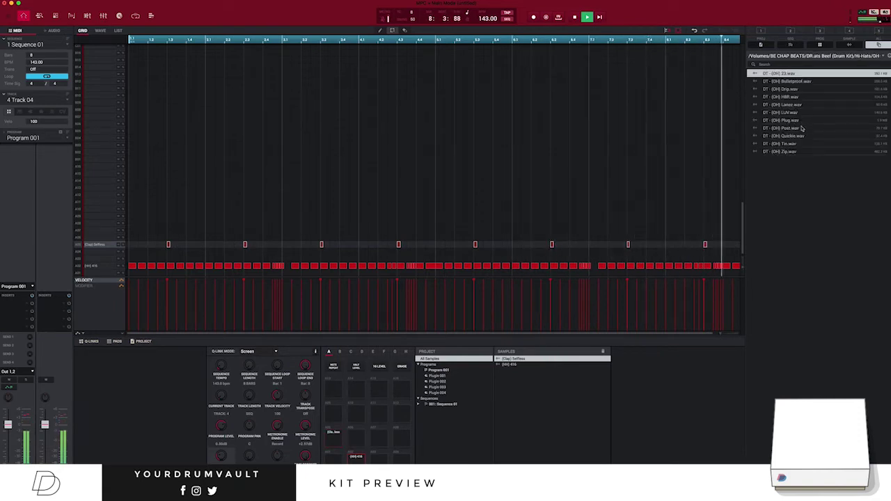
# Audition the open hats, load DT - (OH) Lanez.wav onto pad A07 and place it on beat 4 of bars 2 and 6
pyautogui.click(793, 129)
pyautogui.click(800, 112)
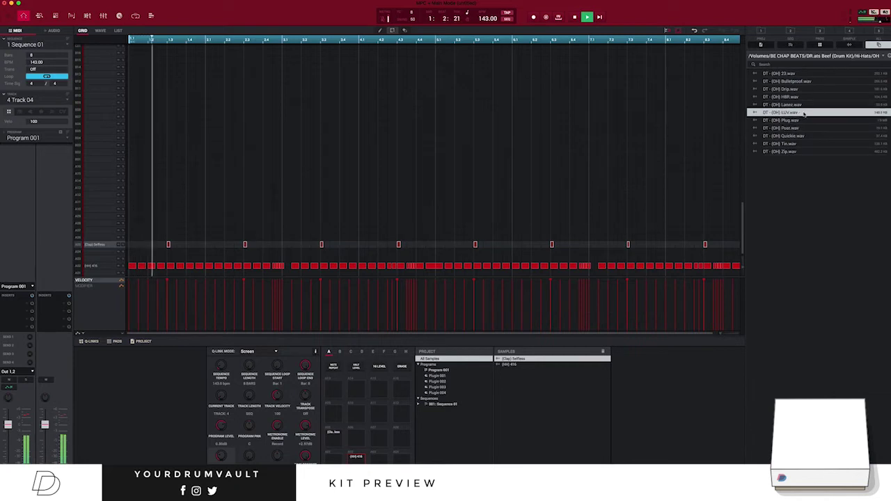
pyautogui.click(806, 75)
pyautogui.click(808, 82)
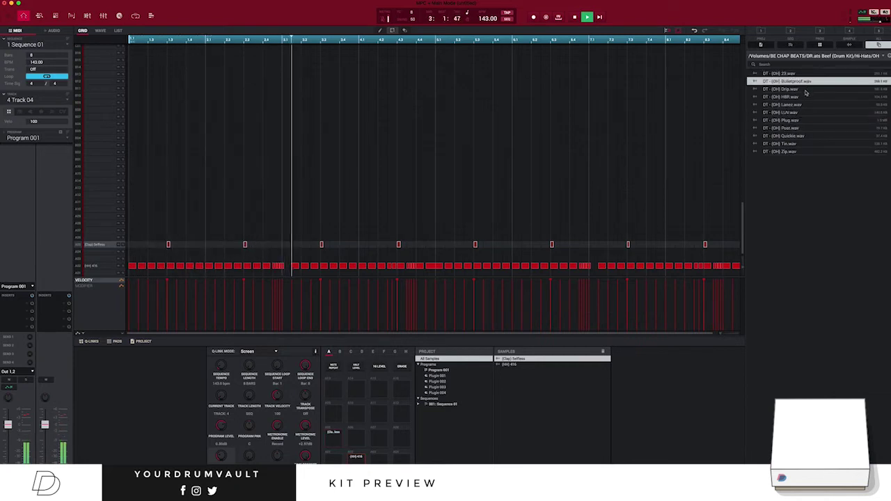
pyautogui.click(806, 89)
pyautogui.click(804, 96)
pyautogui.click(803, 104)
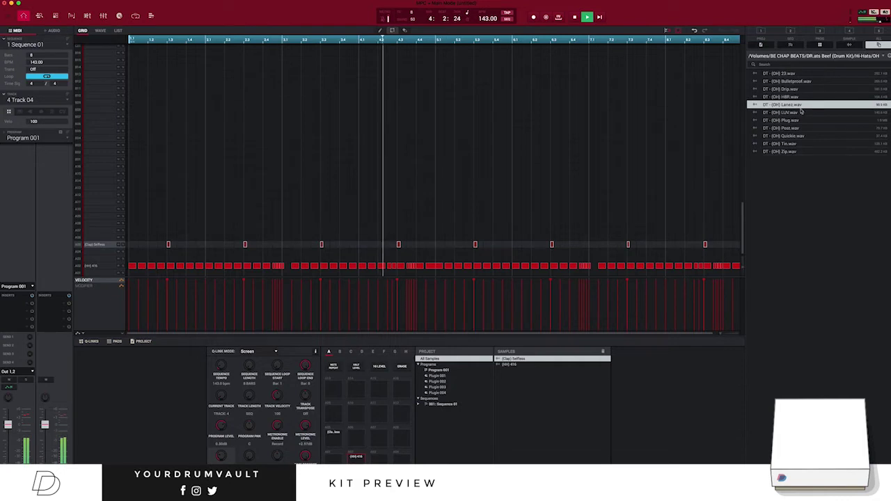
pyautogui.moveTo(802, 105); pyautogui.dragTo(104, 231)
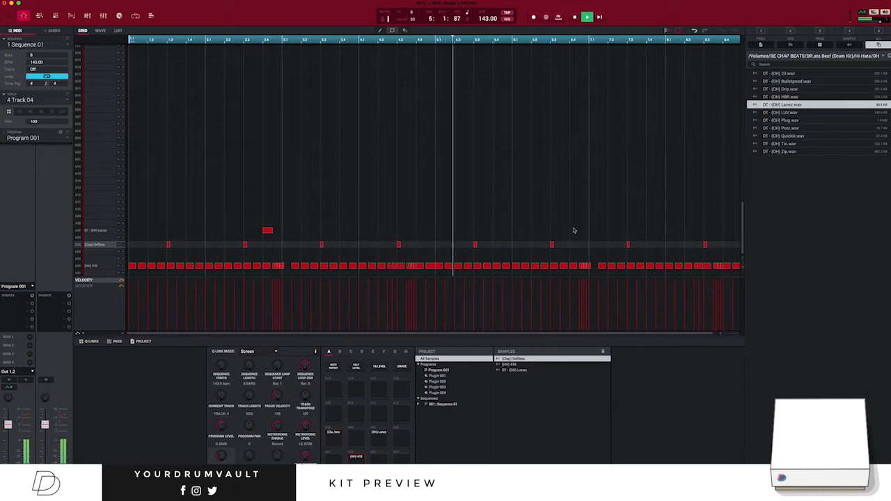
pyautogui.click(574, 230)
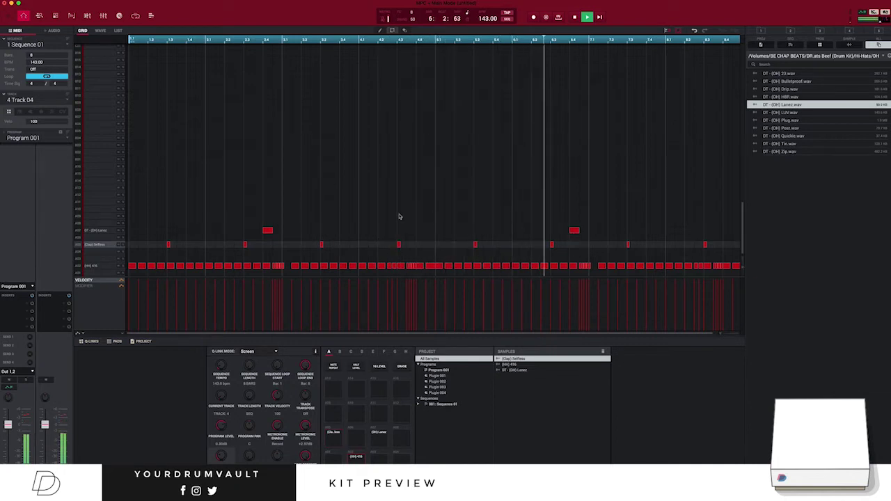
# Load (Kick) Blem.wav from the Blem kit's Kicks folder onto pad A01
pyautogui.click(889, 56)
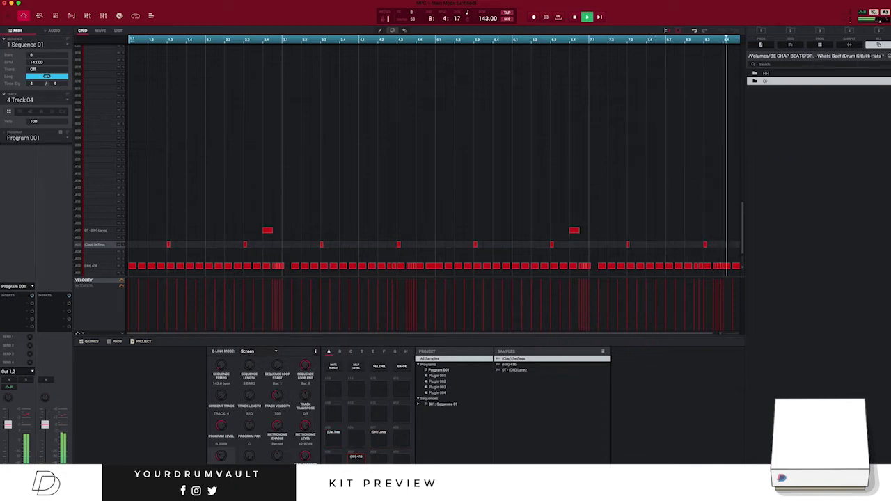
pyautogui.click(889, 56)
pyautogui.click(889, 56)
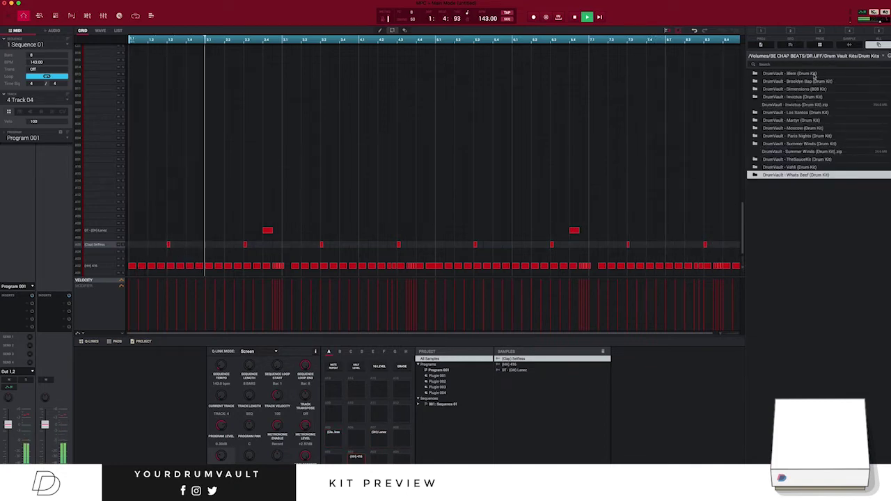
pyautogui.doubleClick(813, 74)
pyautogui.click(776, 130)
pyautogui.doubleClick(777, 130)
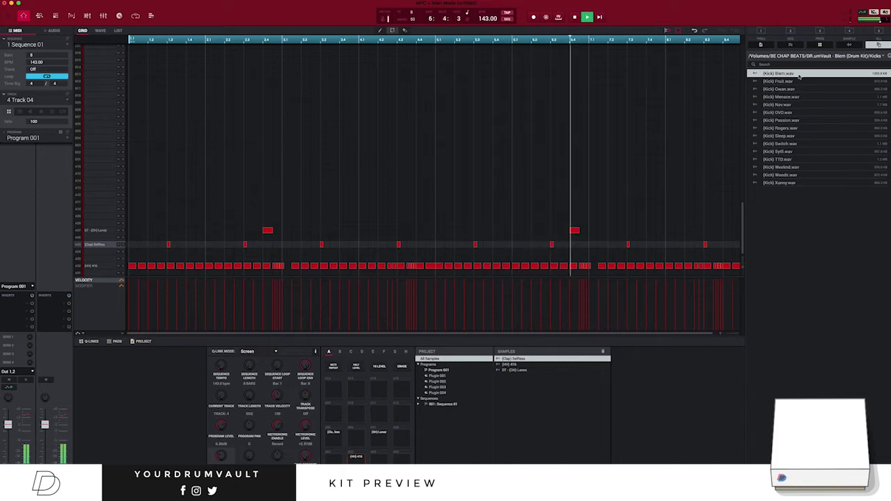
pyautogui.moveTo(799, 78); pyautogui.dragTo(133, 273)
# Draw a syncopated Blem kick pattern across bars 1 to 4, with kicks on the downbeats of bars 1 and 3
pyautogui.press('space')
pyautogui.click(200, 273)
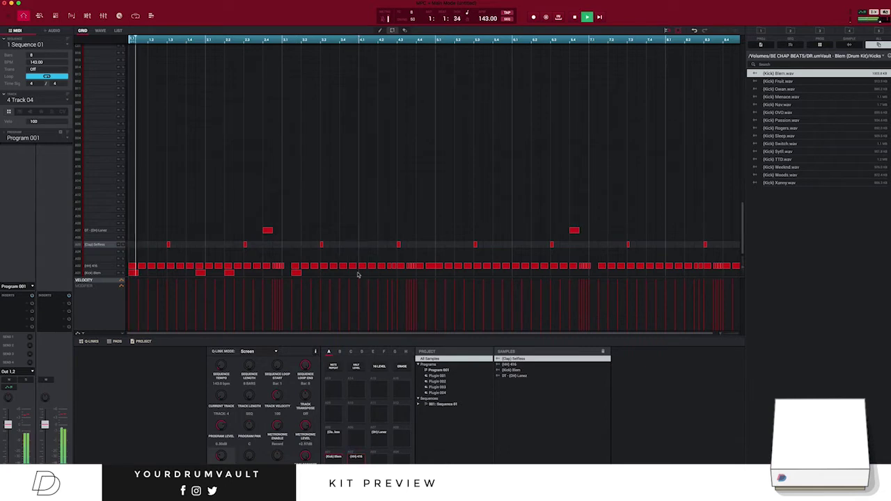
pyautogui.click(376, 273)
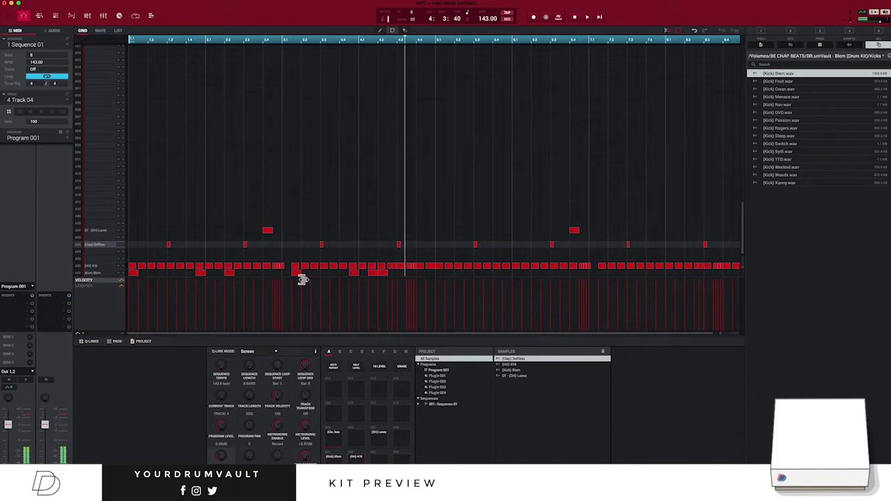
pyautogui.click(286, 273)
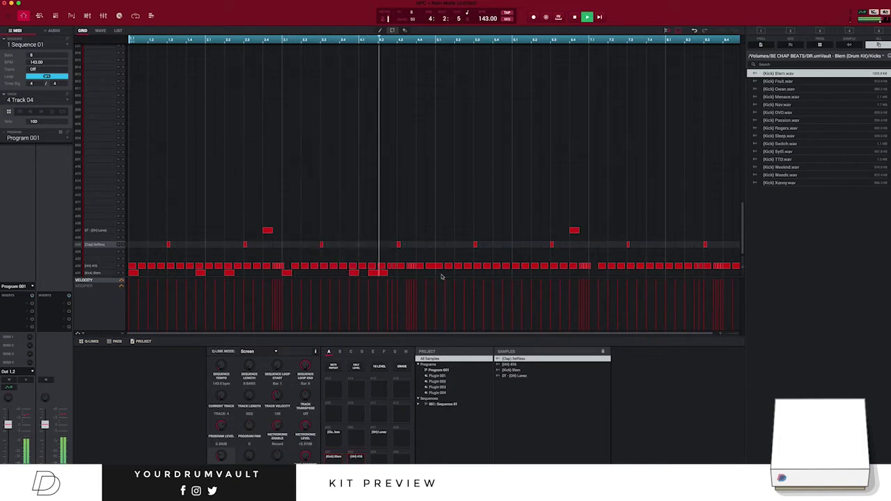
# Continue the Blem kick pattern through bars 5 to 8, with kicks on the downbeats of bars 5 and 7
pyautogui.click(440, 273)
pyautogui.click(507, 273)
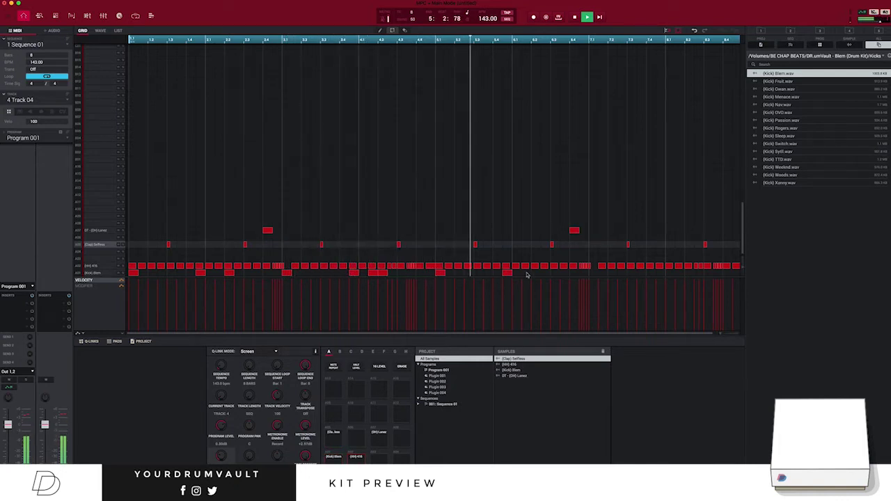
pyautogui.click(535, 273)
pyautogui.click(594, 274)
pyautogui.click(661, 273)
pyautogui.click(689, 273)
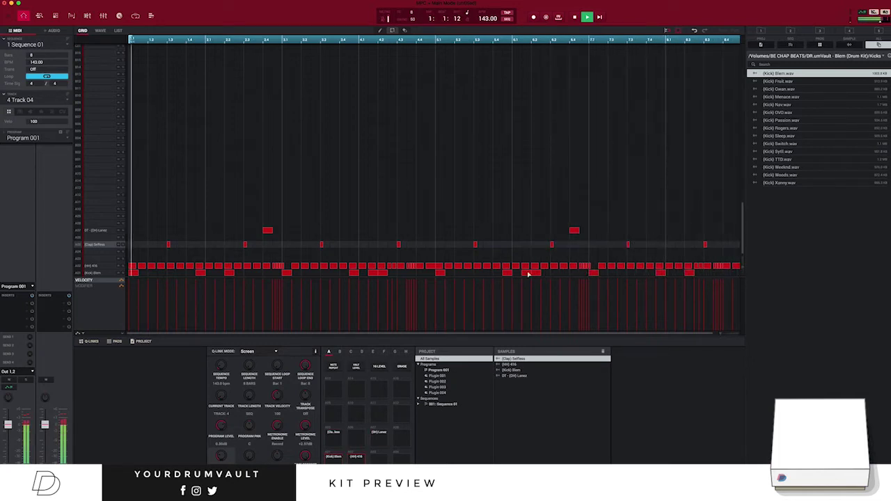
# Load (808) Gyalchester.wav from the Blem kit's 808s folder onto pad A03
pyautogui.press('super+Tab')
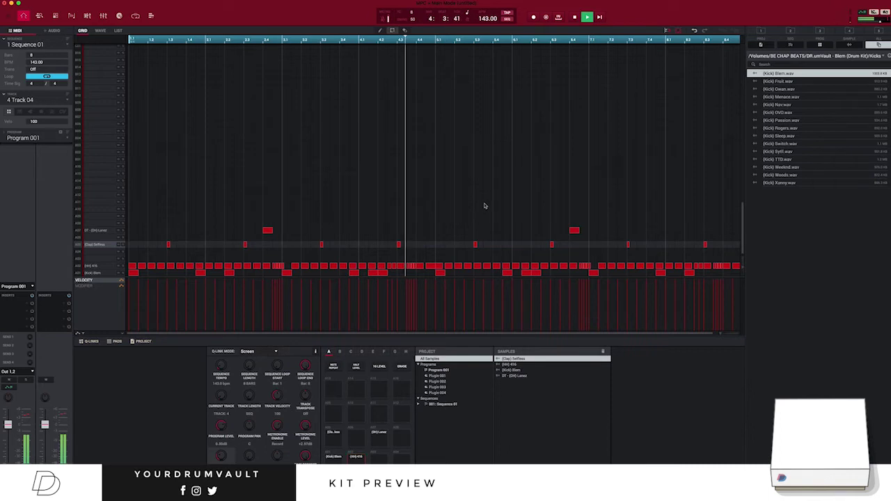
pyautogui.click(889, 56)
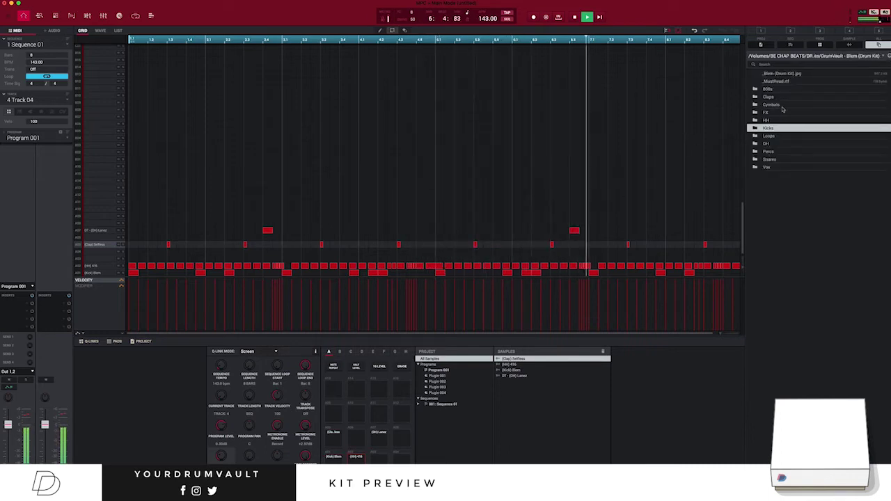
pyautogui.doubleClick(768, 89)
pyautogui.click(790, 89)
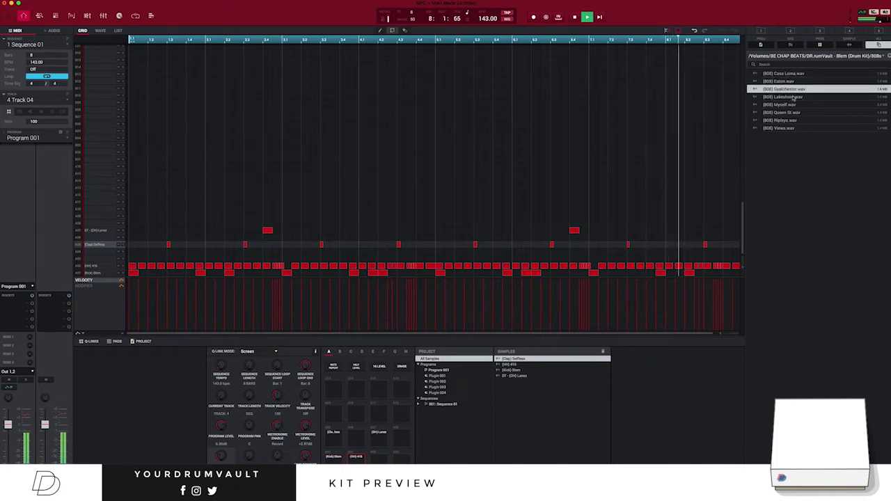
pyautogui.moveTo(802, 90); pyautogui.dragTo(112, 262)
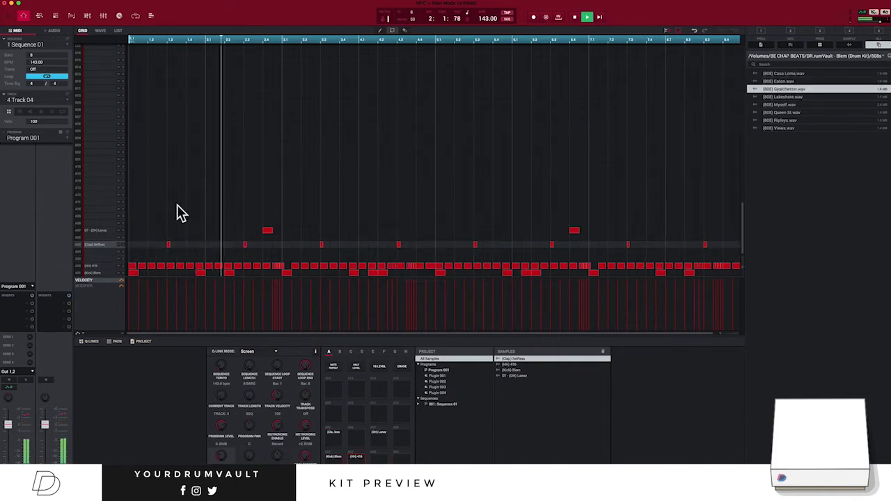
# Copy all the Blem kick notes onto the Gyalchester 808 row so the bass doubles the kick pattern
pyautogui.click(103, 274)
pyautogui.moveTo(135, 272); pyautogui.dragTo(133, 266)
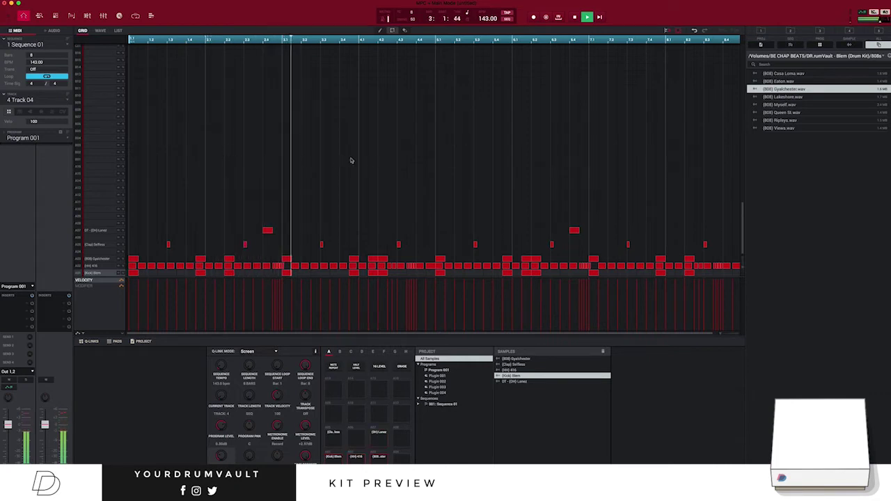
pyautogui.press('super+Tab')
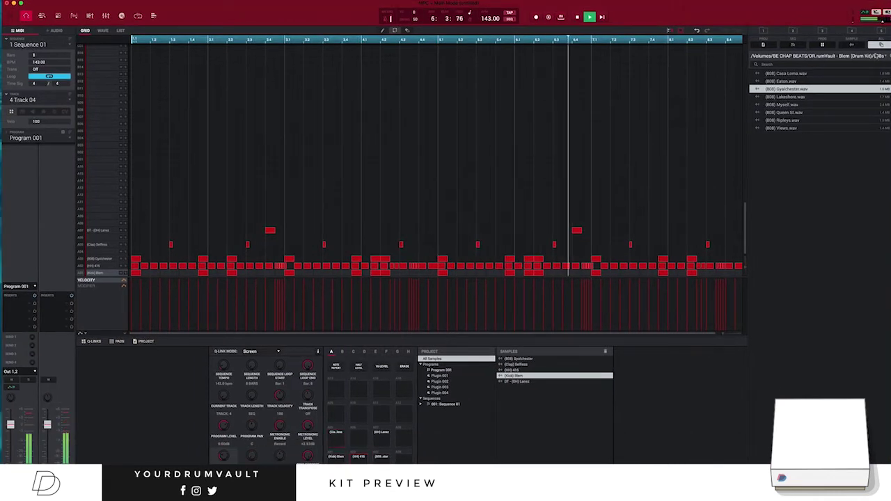
# Load (808) Queen St.wav from the Blem 808s folder onto pad A04, move the 808 pattern onto its row and play it back
pyautogui.click(805, 58)
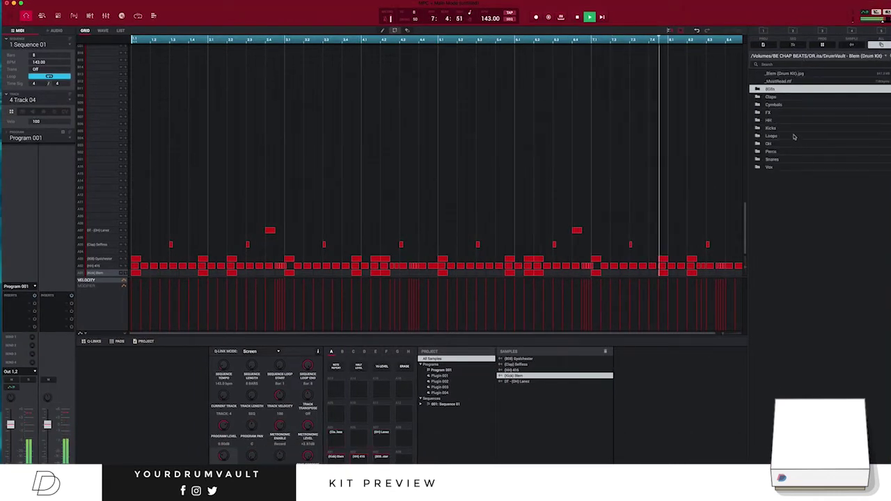
pyautogui.press('space')
pyautogui.doubleClick(806, 94)
pyautogui.click(798, 120)
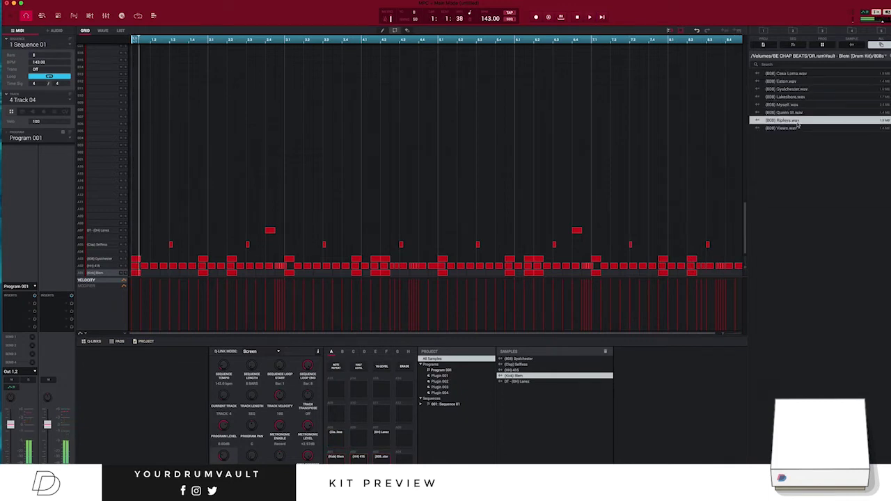
pyautogui.click(800, 128)
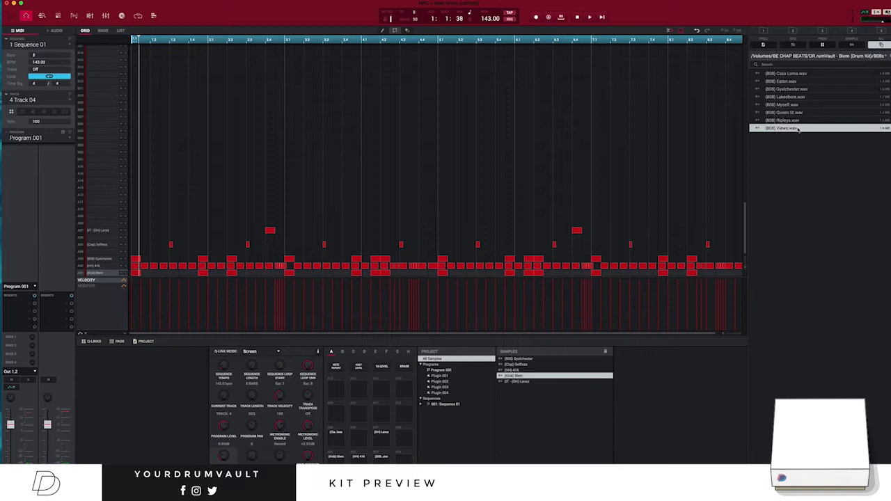
pyautogui.click(800, 113)
pyautogui.moveTo(806, 113); pyautogui.dragTo(136, 251)
pyautogui.press('space')
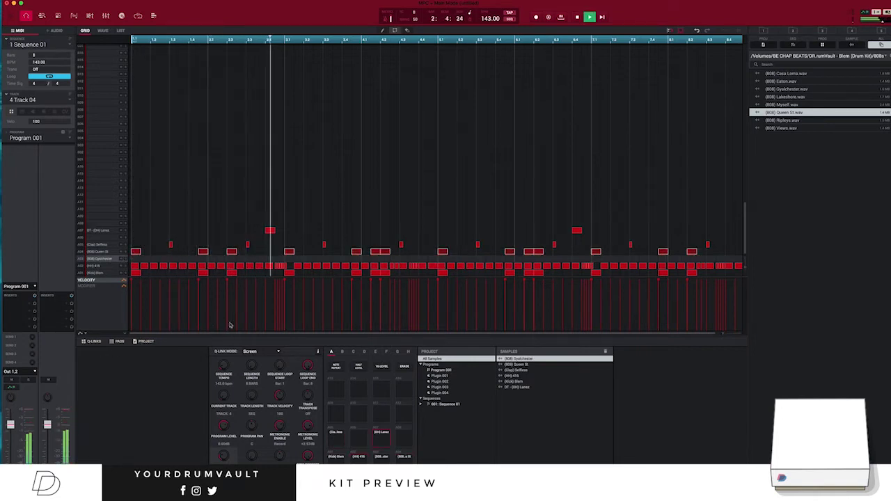
# Replace the 808 on pad A04 with DT - (808) 21.wav from the Whats Beef kit's 808s folder and play the sequence
pyautogui.click(857, 71)
pyautogui.click(889, 56)
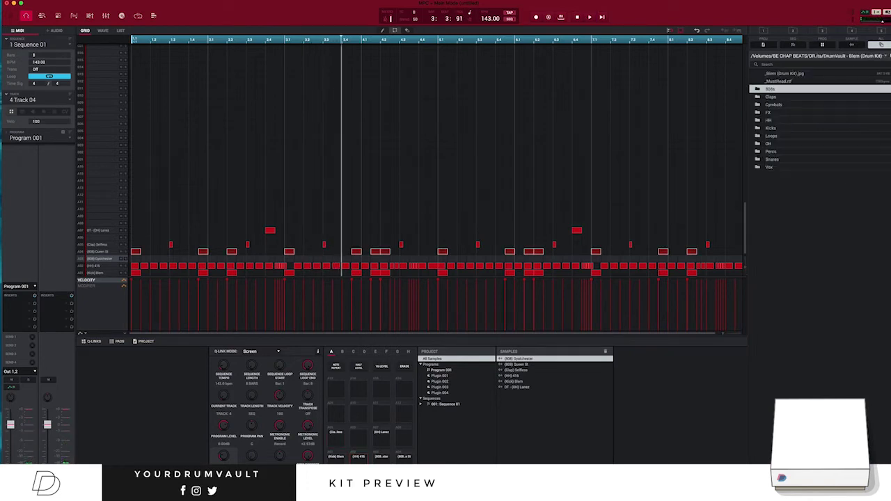
pyautogui.click(889, 56)
pyautogui.doubleClick(825, 175)
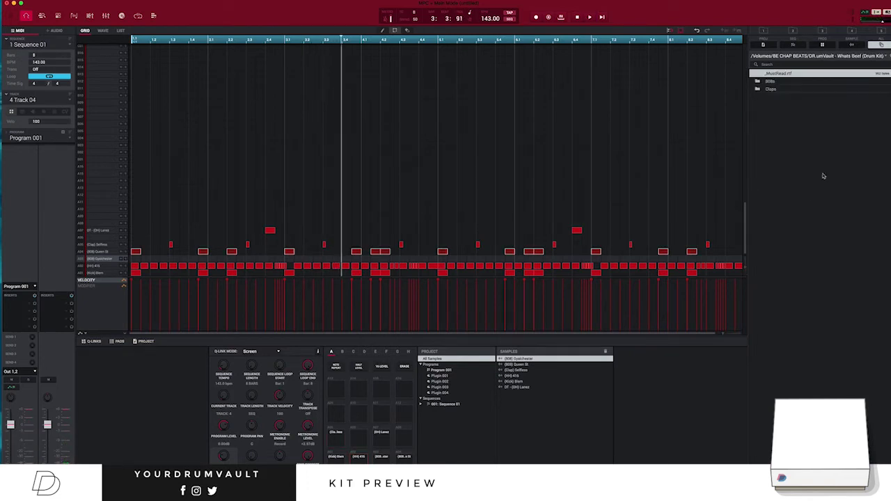
pyautogui.doubleClick(805, 82)
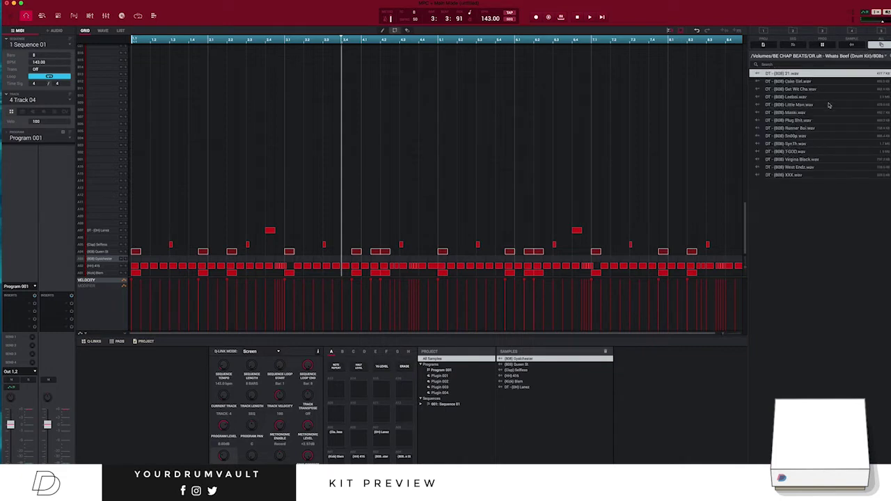
pyautogui.moveTo(563, 154); pyautogui.dragTo(105, 255)
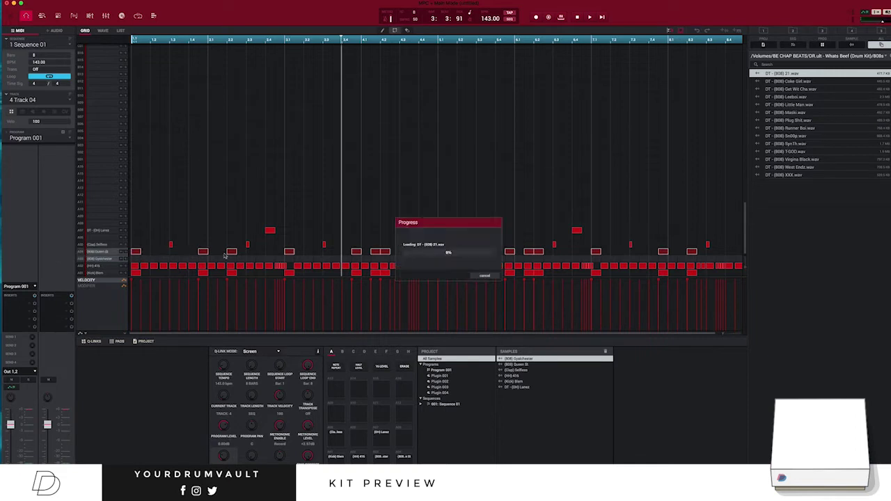
pyautogui.press('space')
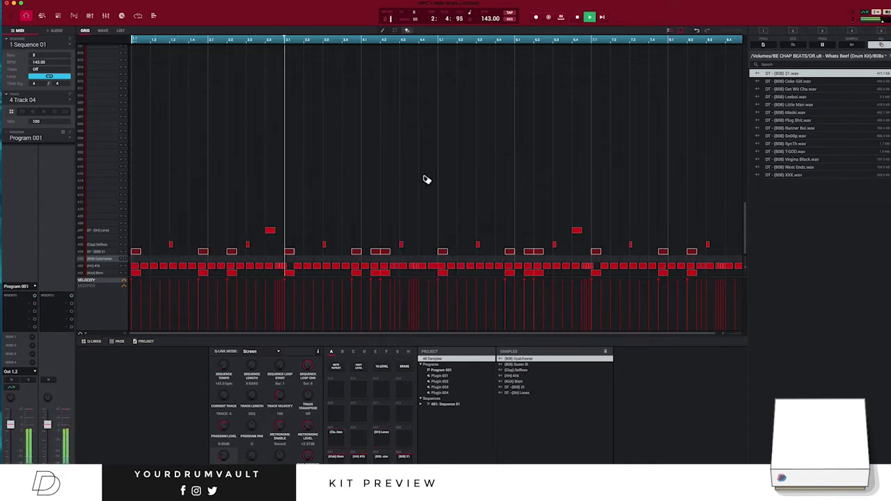
pyautogui.press('super+Tab')
pyautogui.press('super+Tab')
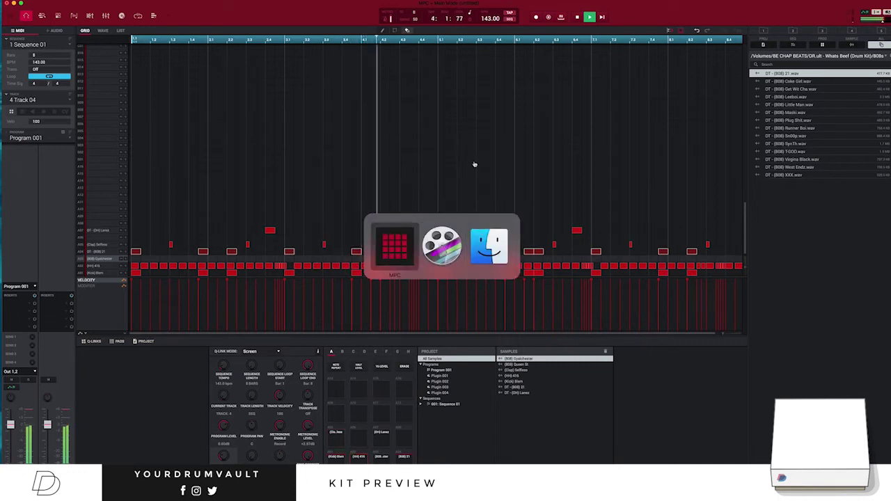
pyautogui.press('super+Tab')
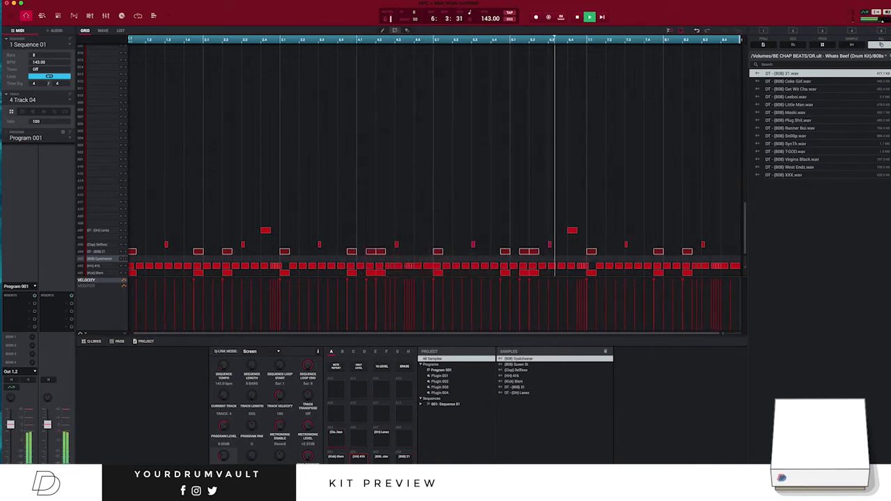
# Check the cymbal samples in the Whats Beef kit's Cymbals folder
pyautogui.click(889, 56)
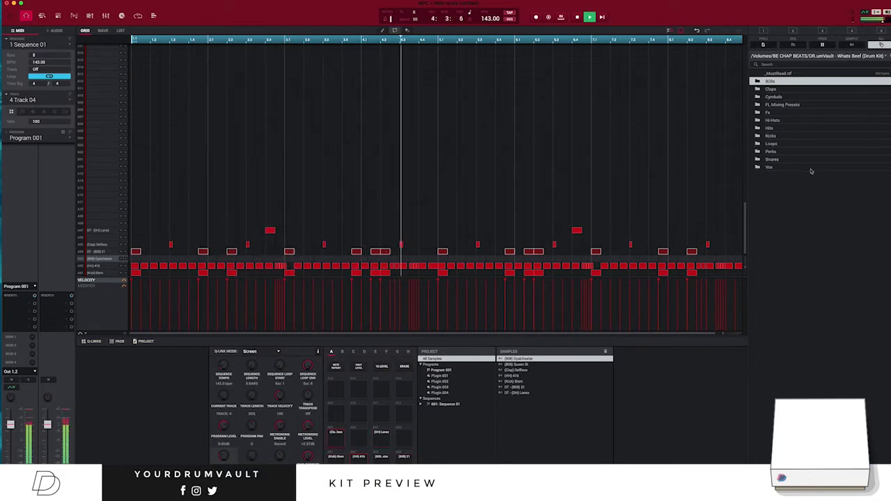
pyautogui.doubleClick(800, 97)
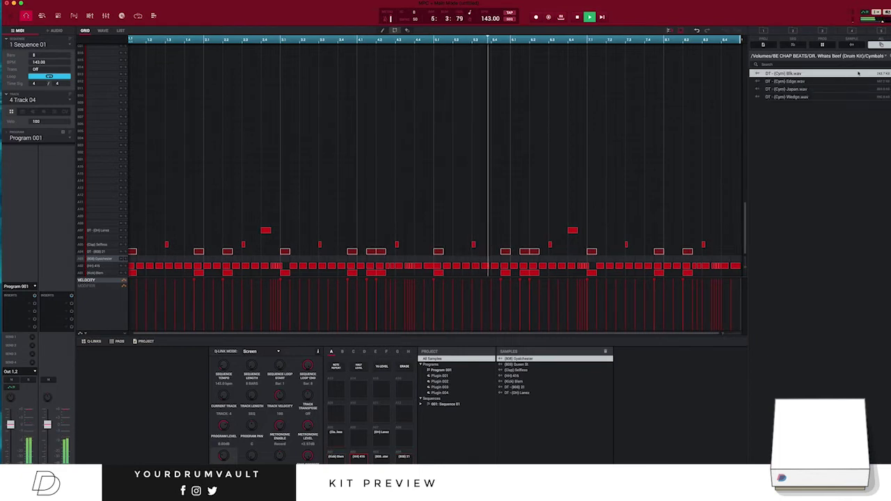
pyautogui.click(890, 56)
# Load Basic Cym.wav from the Summer Winds kit's Cymbals folder onto pad A10 with one hit at the start of bar 1
pyautogui.click(890, 55)
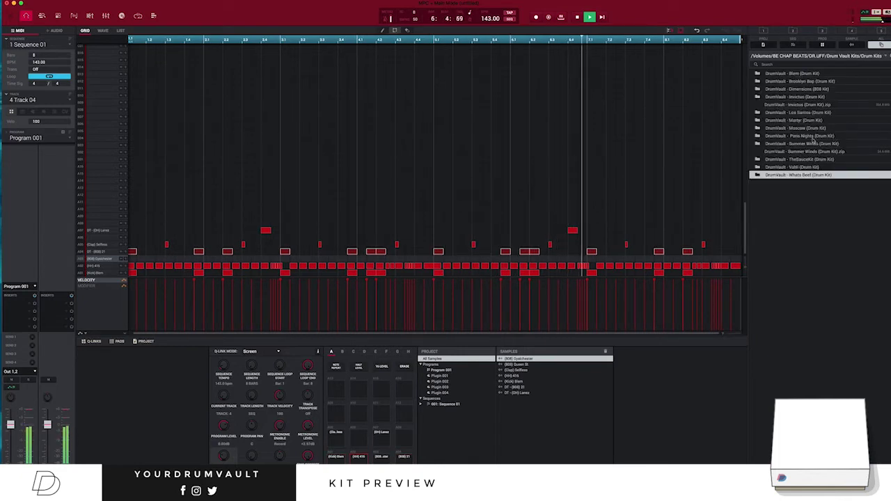
pyautogui.click(810, 143)
pyautogui.doubleClick(811, 143)
pyautogui.doubleClick(783, 113)
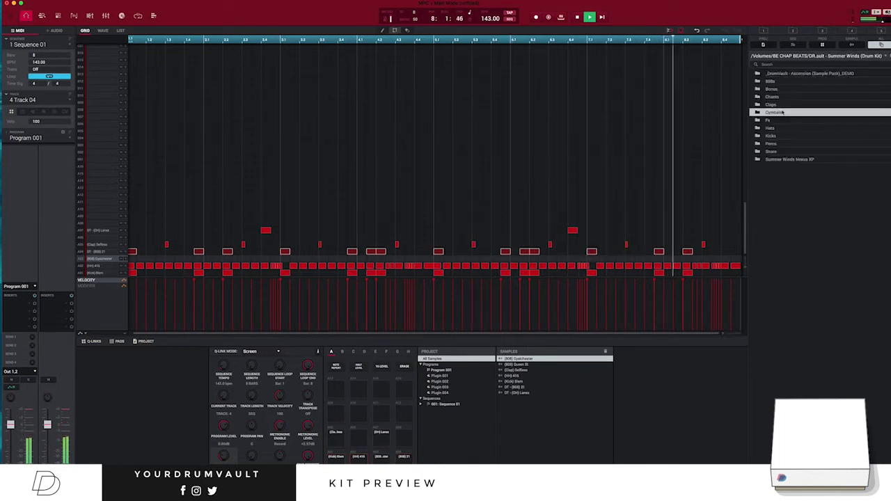
pyautogui.moveTo(789, 76); pyautogui.dragTo(136, 213)
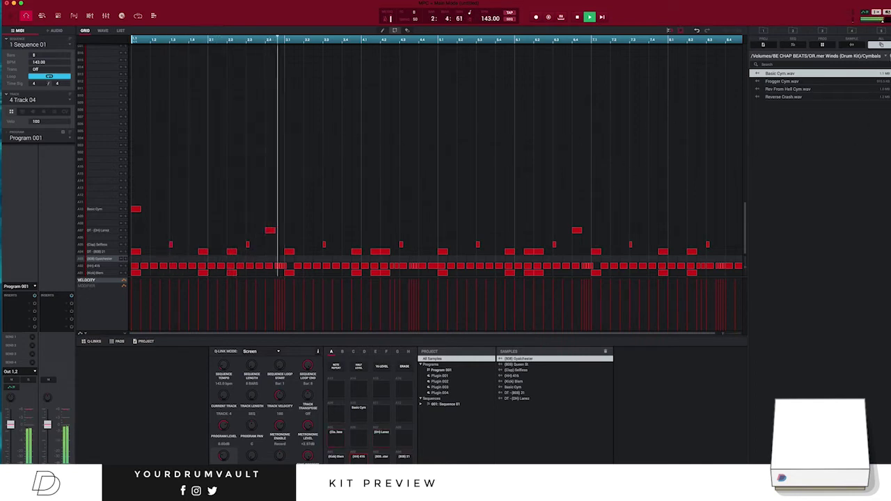
# Audition the vocal samples in the Summer Winds kit's Chants folder, including Zaytoven Chant.wav
pyautogui.click(890, 56)
pyautogui.doubleClick(785, 97)
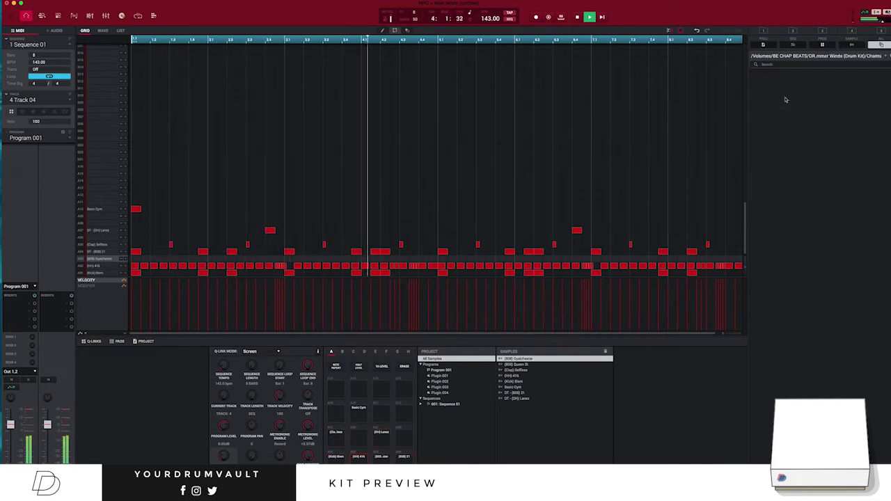
pyautogui.click(800, 82)
pyautogui.click(799, 74)
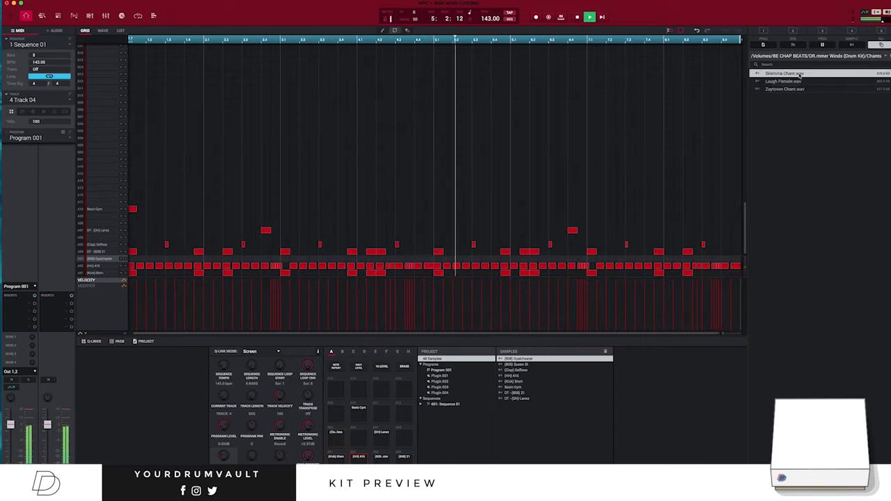
pyautogui.click(806, 90)
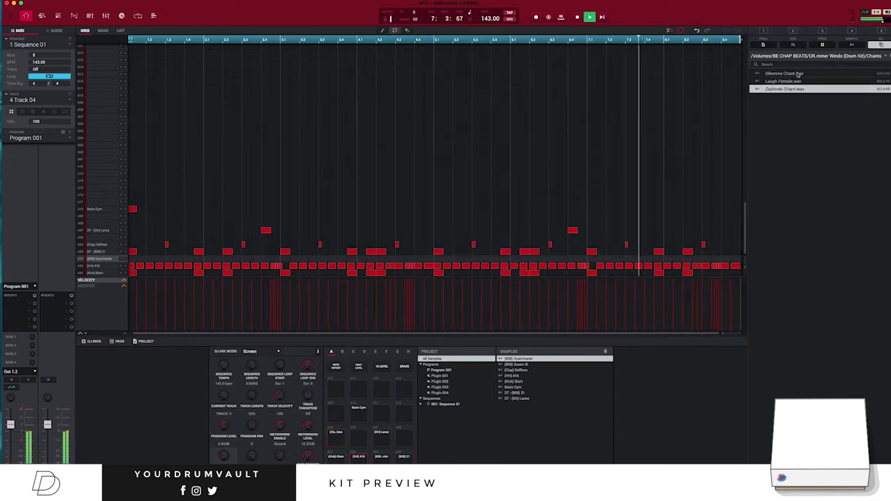
# Load Dilemma Chant.wav onto pad A11 and place its hits at 3.4, 7.4 and 8.4
pyautogui.click(798, 74)
pyautogui.moveTo(748, 77); pyautogui.dragTo(147, 205)
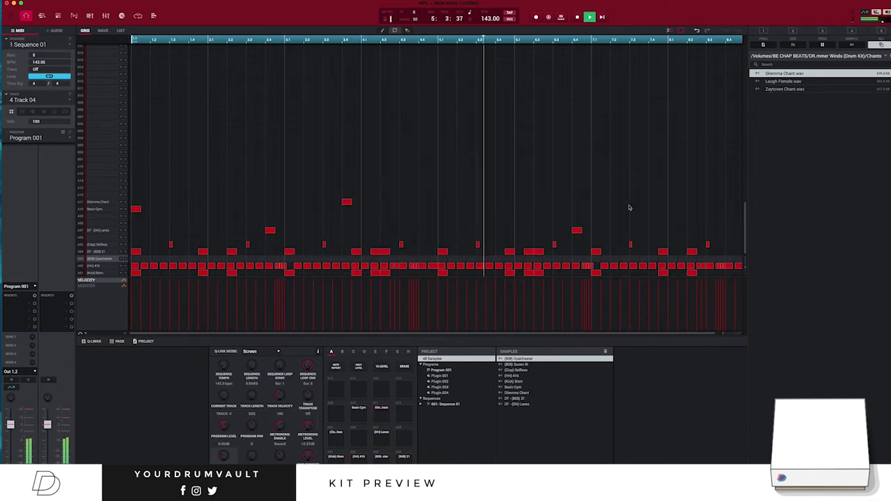
pyautogui.click(653, 203)
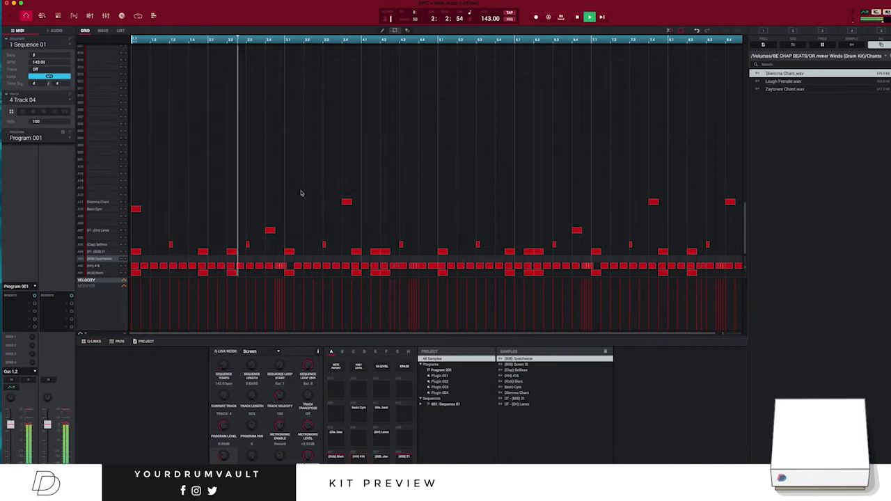
# Lower the velocity of all the Dilemma Chant and Basic Cym notes together
pyautogui.moveTo(133, 197); pyautogui.dragTo(745, 209)
pyautogui.moveTo(727, 282); pyautogui.dragTo(727, 302)
pyautogui.click(654, 158)
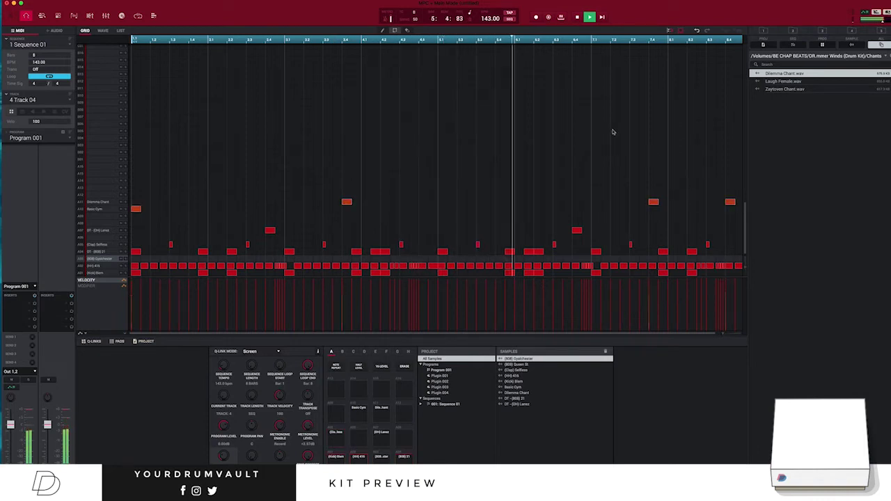
# Stop playback, open the Dilemma Chant sample for editing and discard the audio beyond its start and end points
pyautogui.press('space')
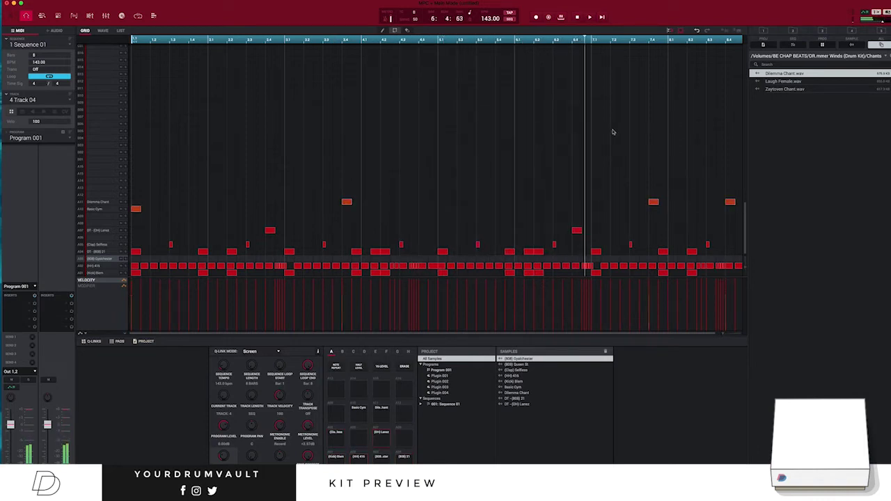
pyautogui.press('super+4')
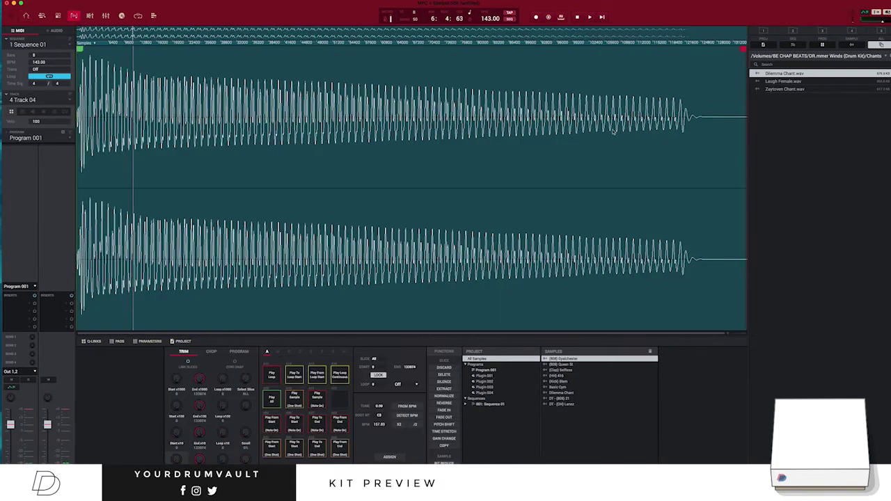
pyautogui.press('super+1')
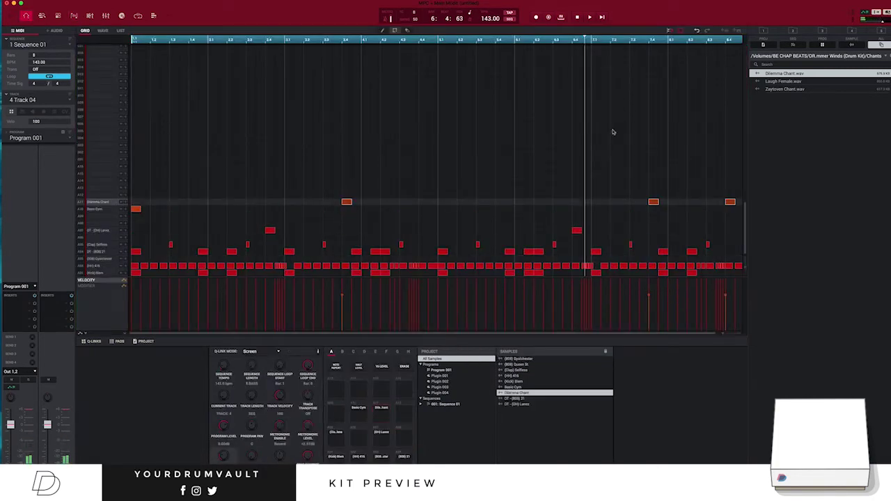
pyautogui.press('super+4')
pyautogui.press('F5')
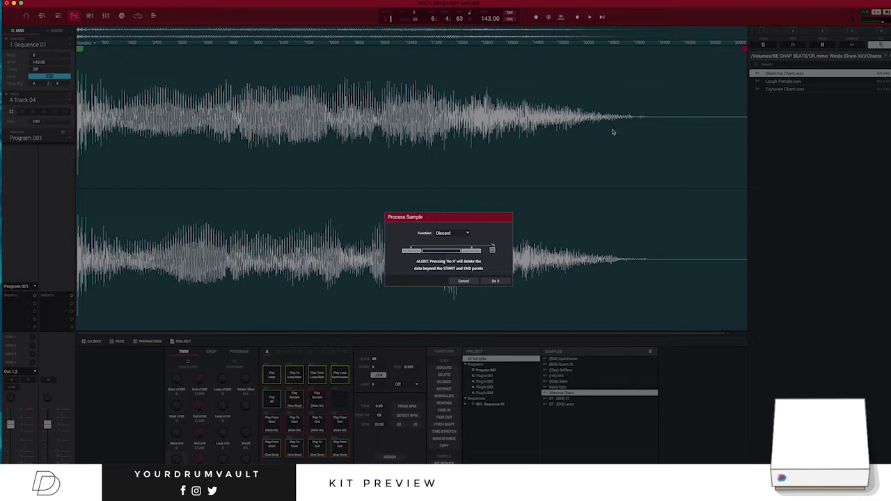
pyautogui.press('Return')
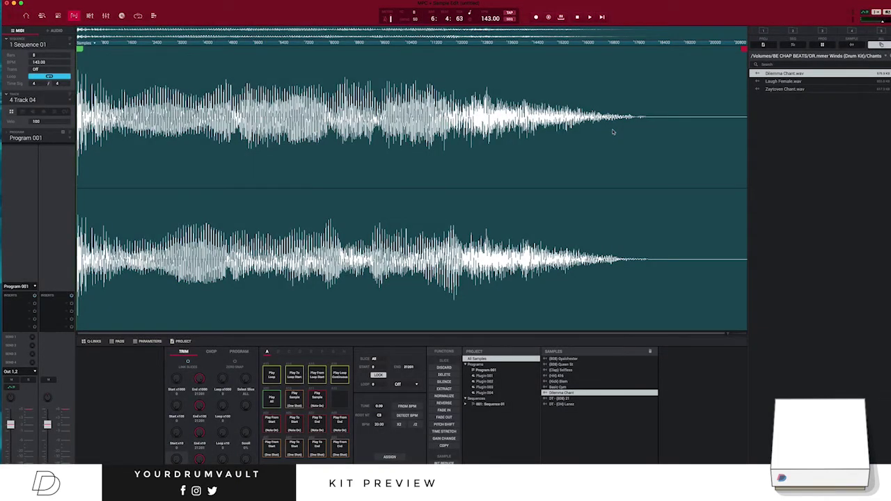
# Move the Dilemma Chant sample's start to where the sound begins, discard the lead-in and return to the note grid
pyautogui.scroll(10, 613, 132)
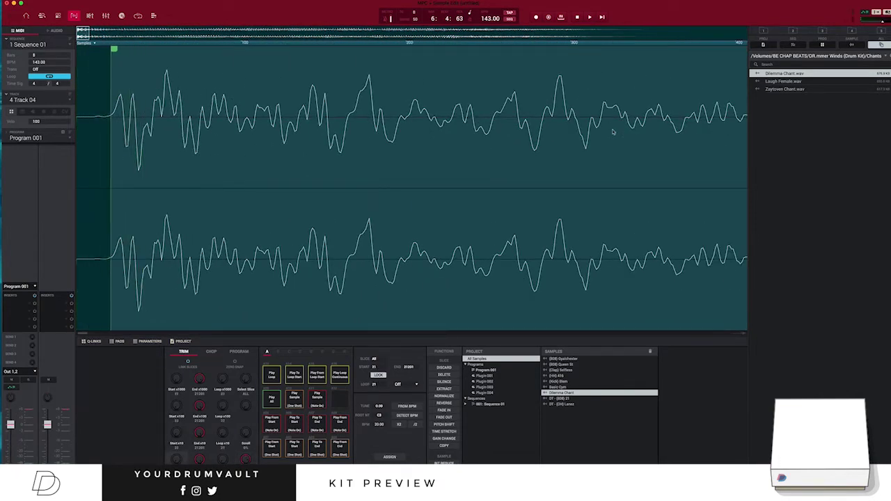
pyautogui.press('F5')
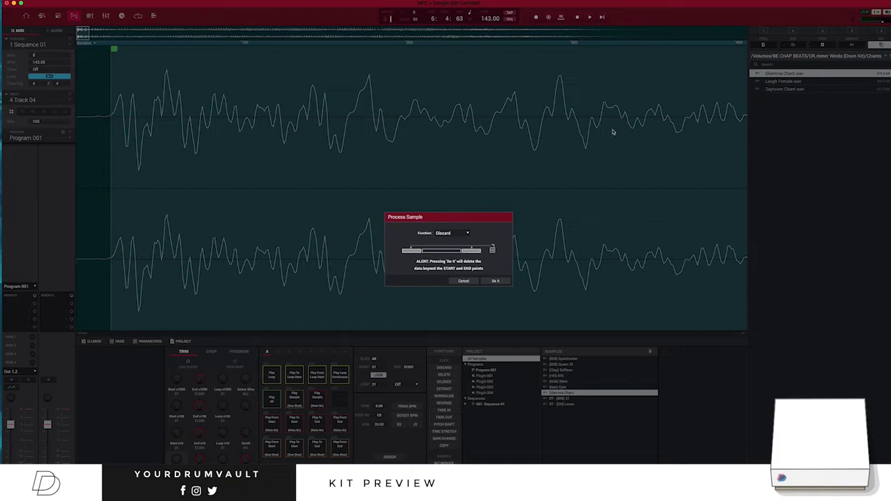
pyautogui.press('Return')
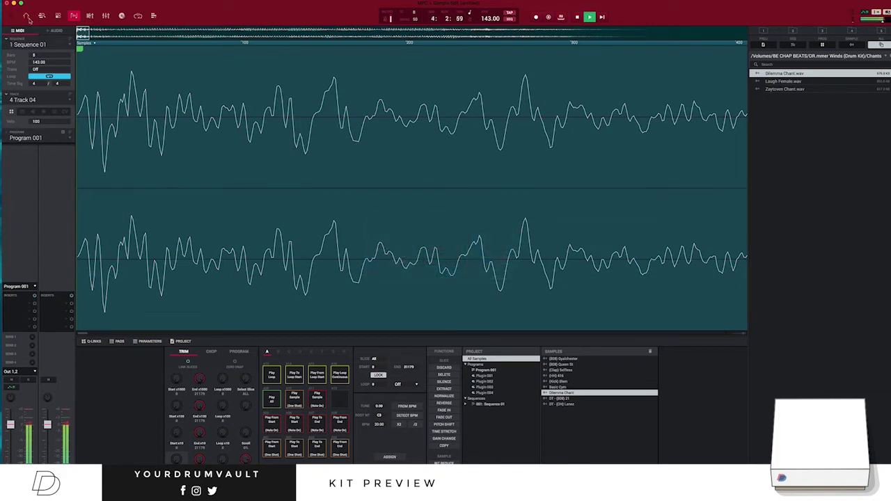
pyautogui.click(26, 16)
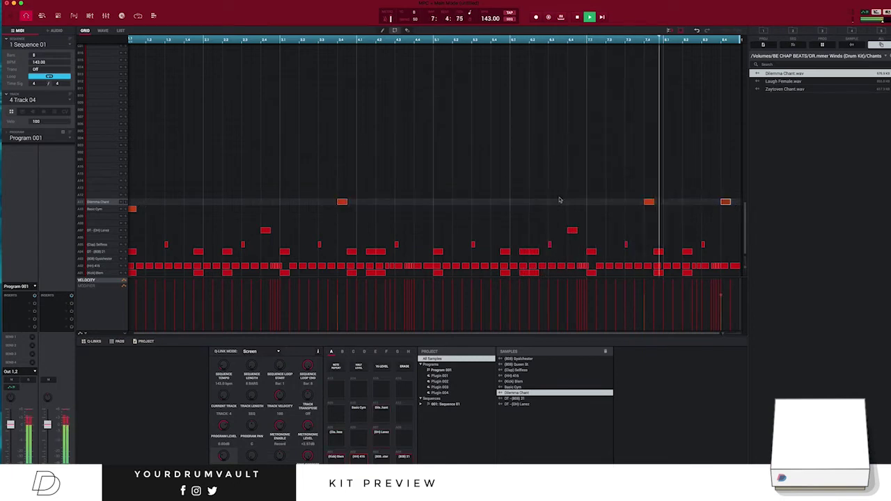
# Lower the Dilemma Chant pad's volume slightly in the pad mixer
pyautogui.click(90, 16)
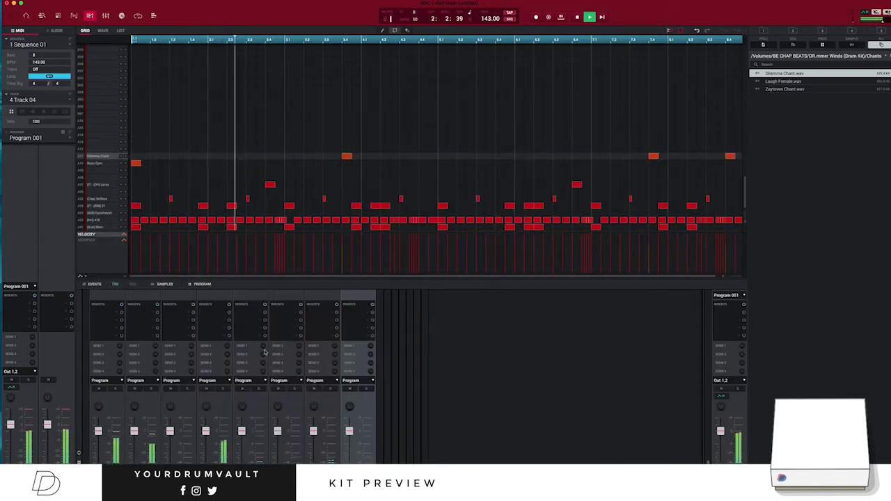
pyautogui.moveTo(317, 433)
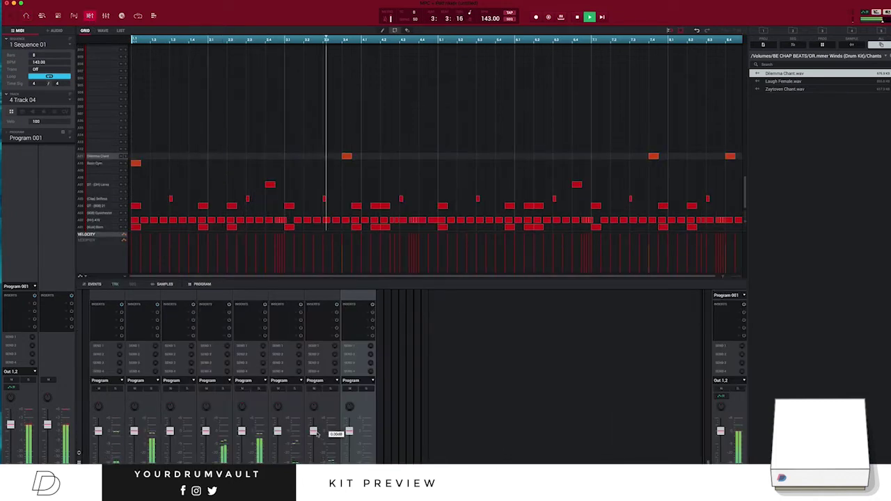
pyautogui.moveTo(351, 431); pyautogui.dragTo(351, 437)
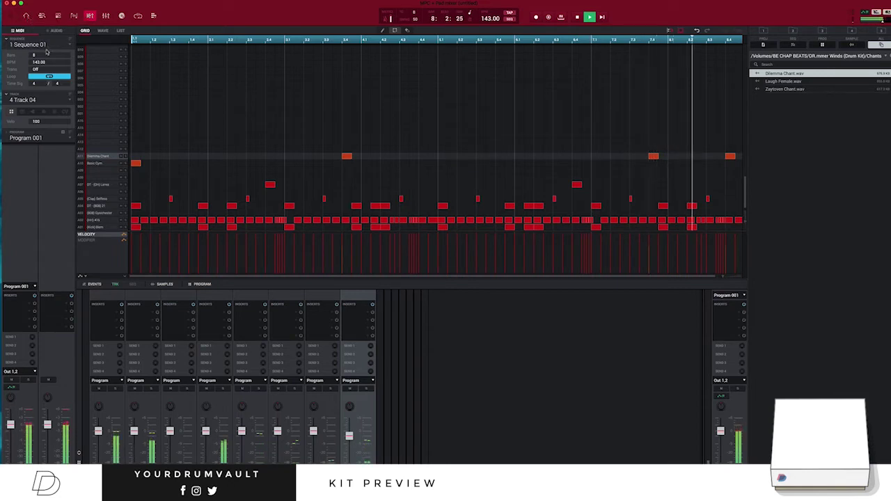
pyautogui.click(26, 16)
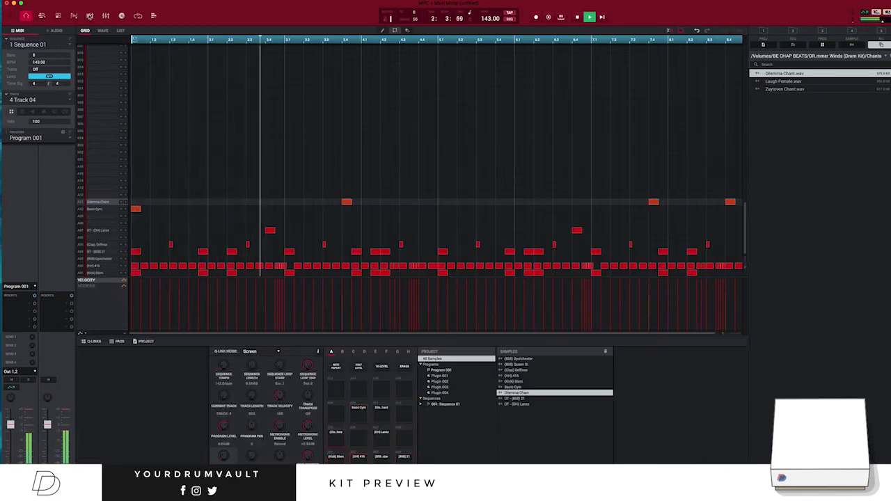
# Add the EchoBoy Jr effect from Favorites to the first insert of the Dilemma Chant pad's mixer channel
pyautogui.click(90, 16)
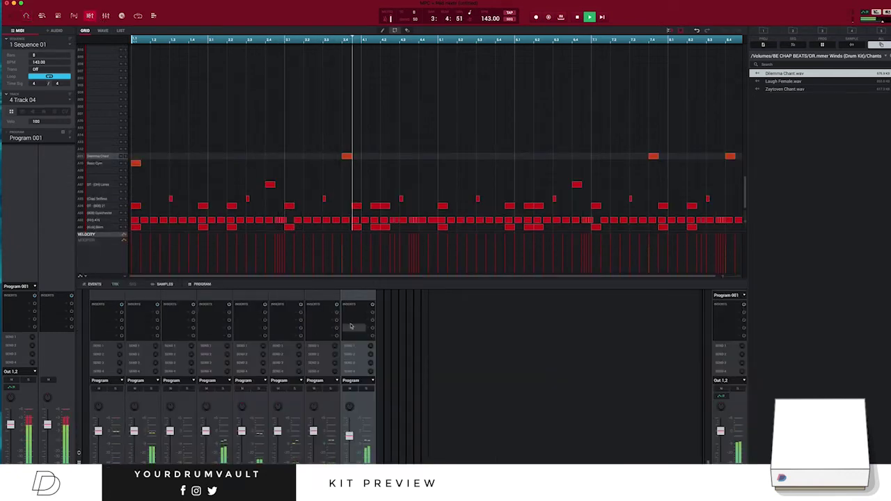
pyautogui.doubleClick(369, 313)
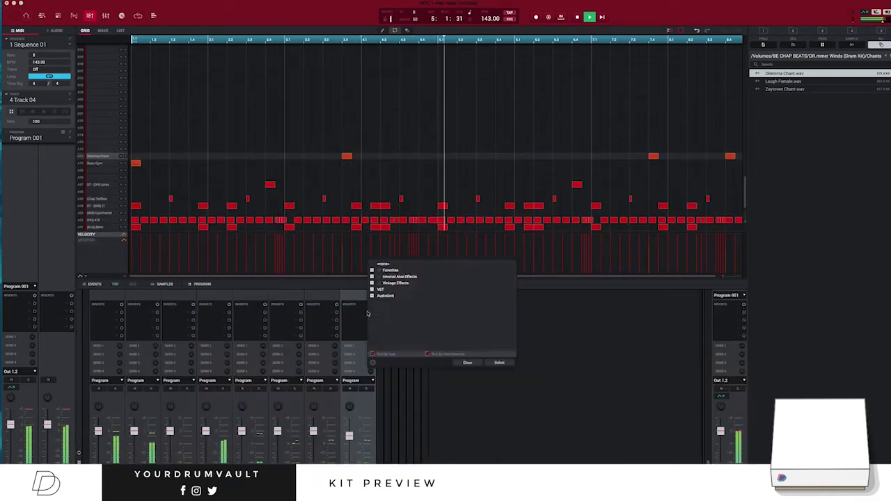
pyautogui.click(372, 270)
pyautogui.click(402, 278)
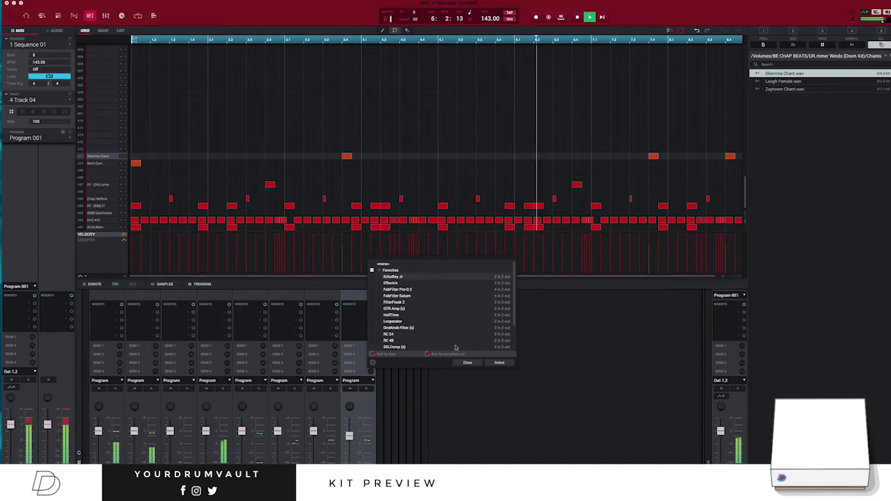
pyautogui.click(499, 362)
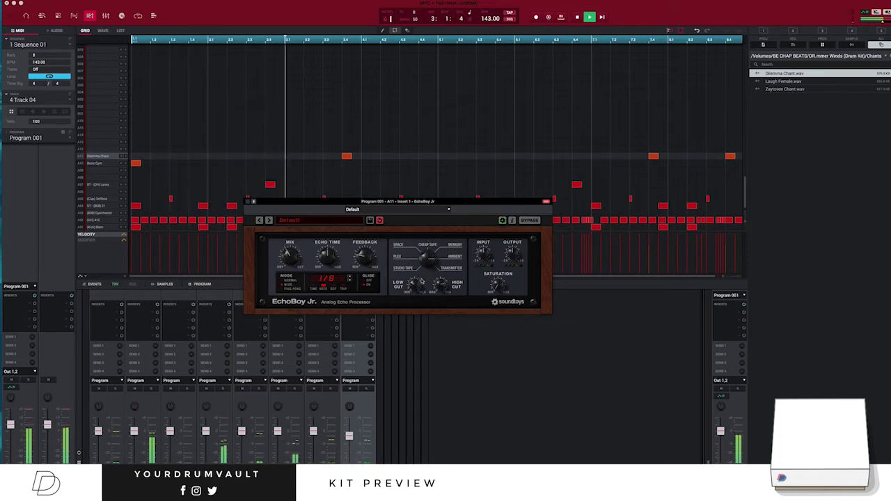
# Set EchoBoy Jr's echo time to a 1/2 note and remove the Dilemma Chant hit at 8.4
pyautogui.press('XF86MonBrightnessUp')
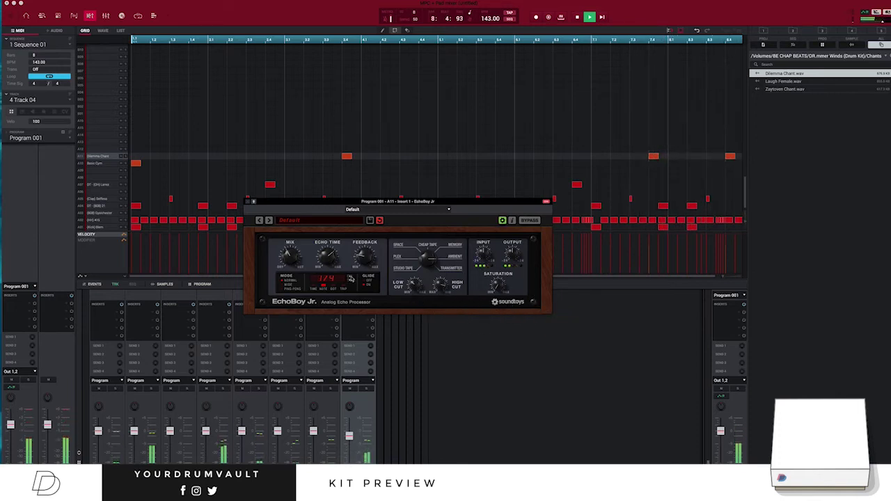
pyautogui.click(350, 278)
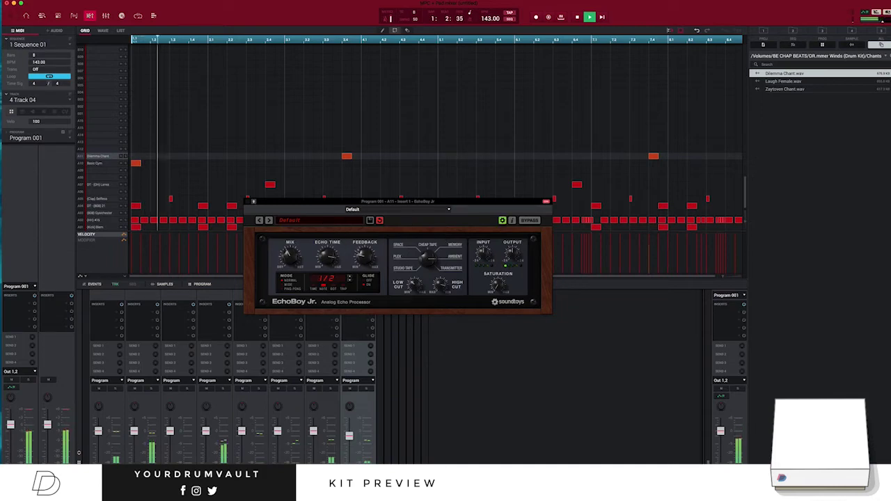
pyautogui.click(248, 202)
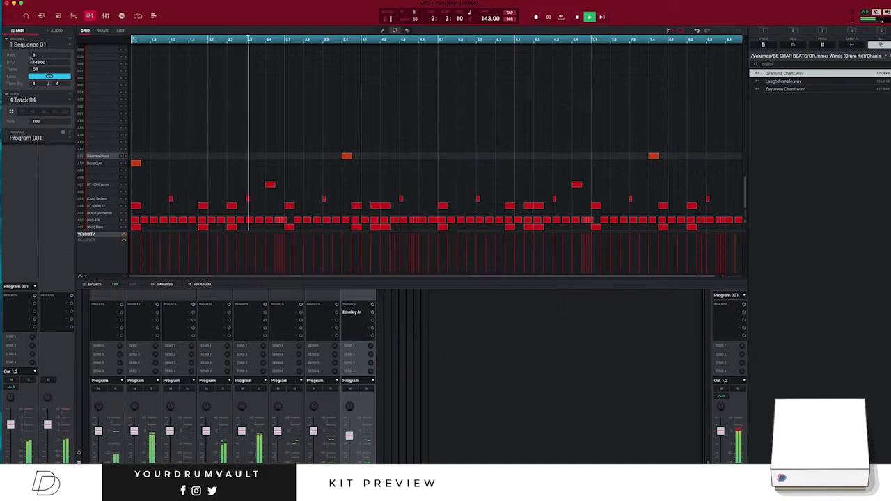
pyautogui.click(26, 15)
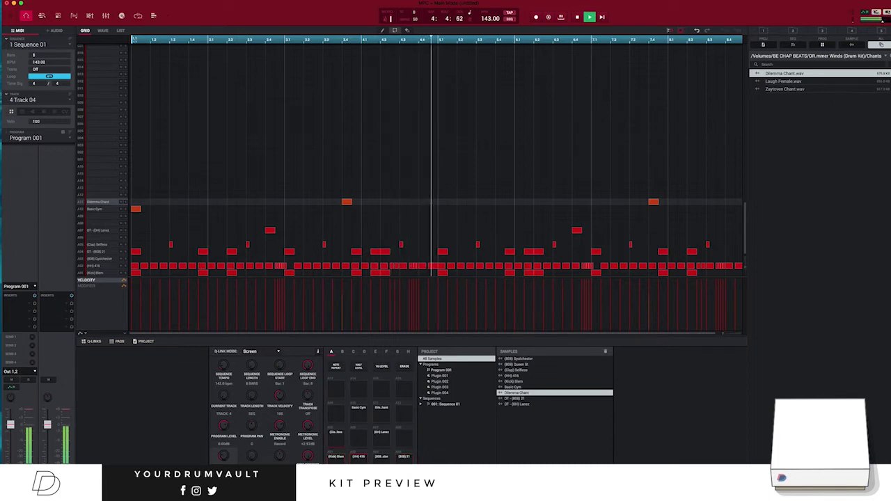
# Open the Summer Winds kit's Percs folder and audition the Cavern Perc sample
pyautogui.click(889, 57)
pyautogui.doubleClick(771, 143)
pyautogui.click(845, 88)
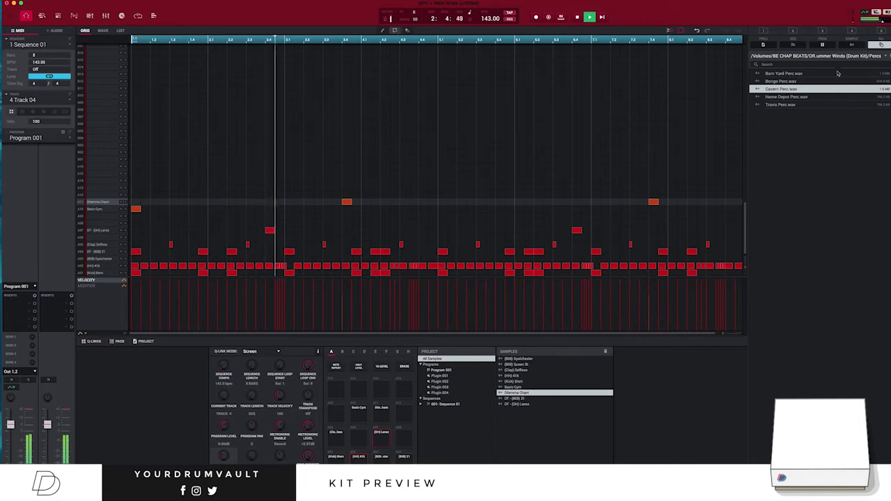
# Audition samples in the Summer Winds kit's Snare folder against the playing loop, from Bando Snare through Trap Snare
pyautogui.click(890, 56)
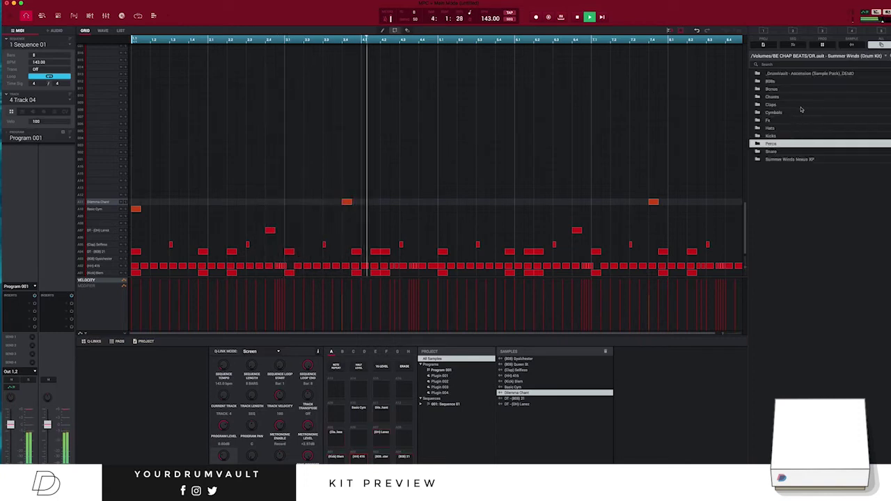
pyautogui.doubleClick(772, 151)
pyautogui.click(799, 89)
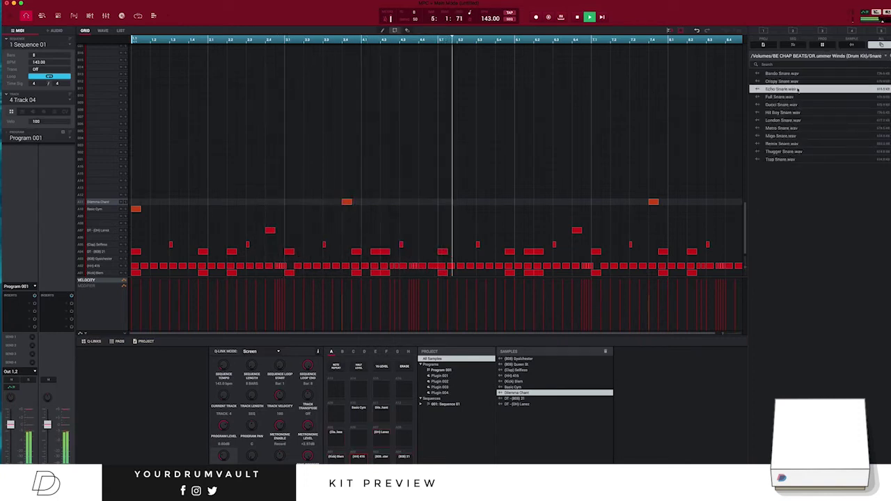
pyautogui.click(802, 81)
pyautogui.click(805, 74)
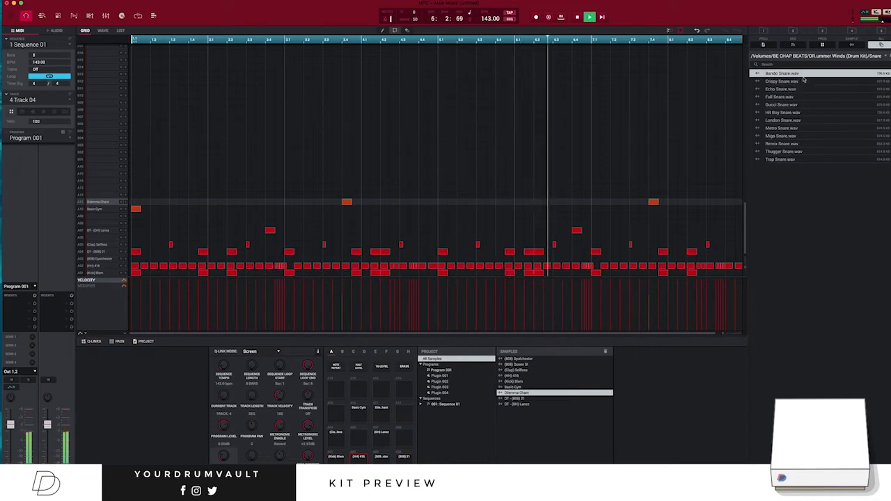
pyautogui.click(796, 121)
pyautogui.click(797, 128)
pyautogui.click(801, 136)
pyautogui.click(804, 143)
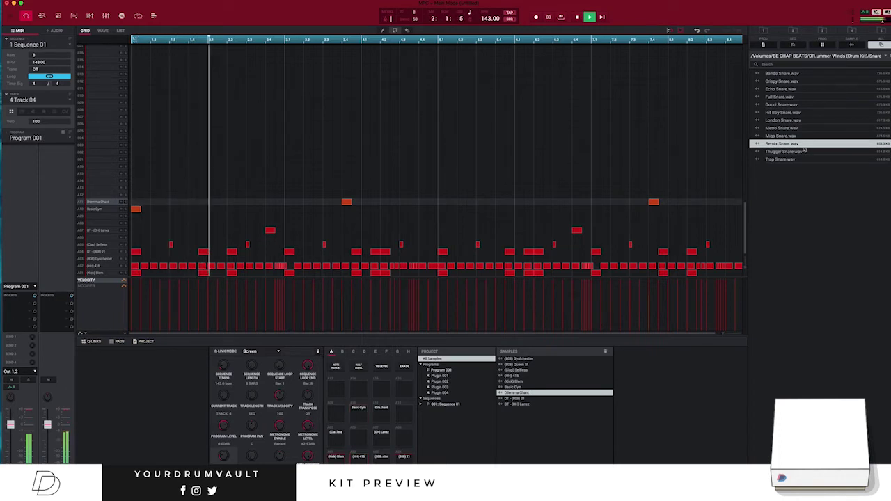
pyautogui.click(803, 153)
pyautogui.click(802, 160)
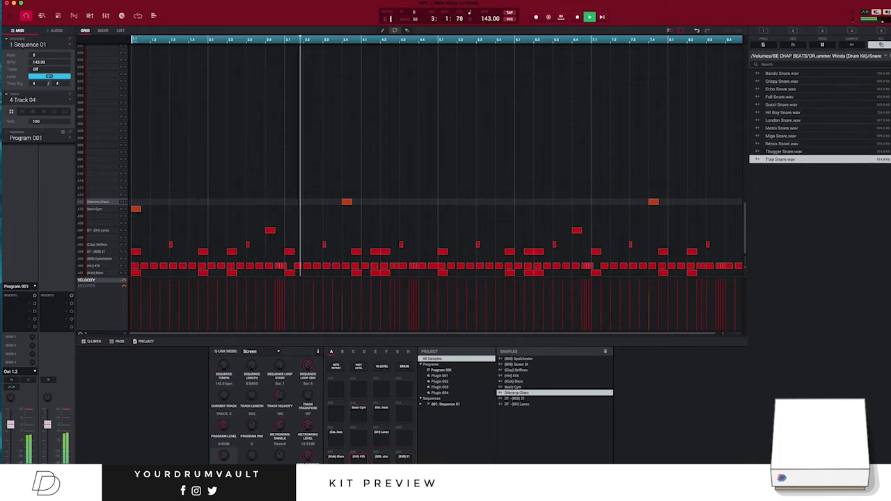
# Open the Snares folder of the DrumVault Blem kit and audition its samples against the loop, up to (SN) N'ah Mean
pyautogui.click(890, 56)
pyautogui.click(890, 56)
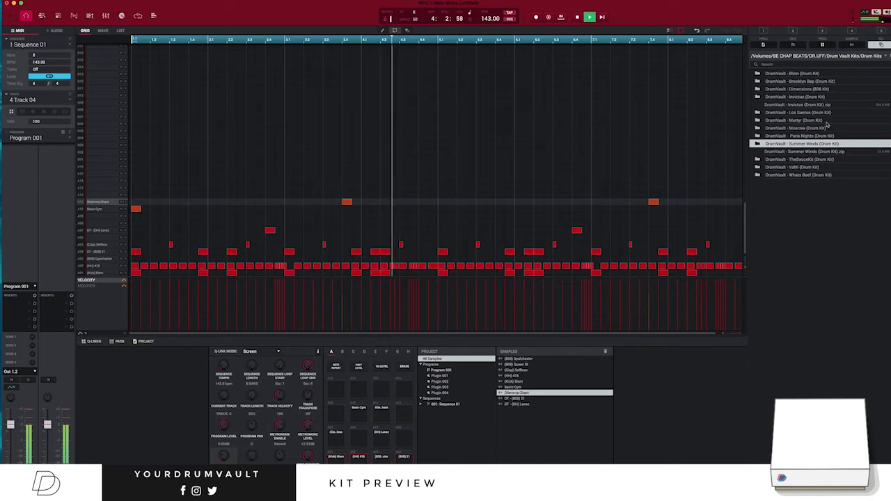
pyautogui.doubleClick(811, 73)
pyautogui.doubleClick(786, 159)
pyautogui.click(803, 89)
pyautogui.click(808, 74)
pyautogui.click(805, 105)
pyautogui.click(806, 112)
pyautogui.click(806, 120)
pyautogui.click(805, 128)
pyautogui.click(805, 136)
pyautogui.click(804, 143)
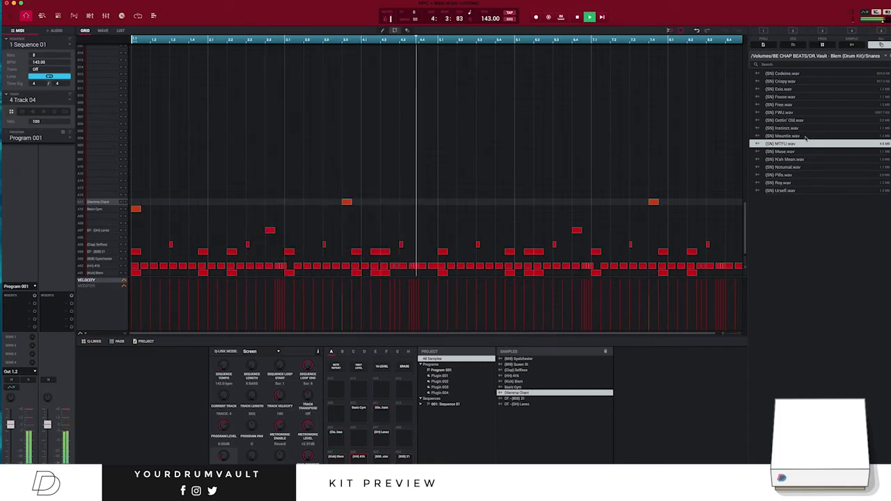
pyautogui.click(806, 136)
pyautogui.click(806, 145)
pyautogui.click(806, 153)
pyautogui.click(806, 160)
# Load (SN) Muse from the Blem snares onto pad A08 and place hits at 1.4 and 5.4
pyautogui.click(808, 152)
pyautogui.moveTo(808, 153); pyautogui.dragTo(146, 225)
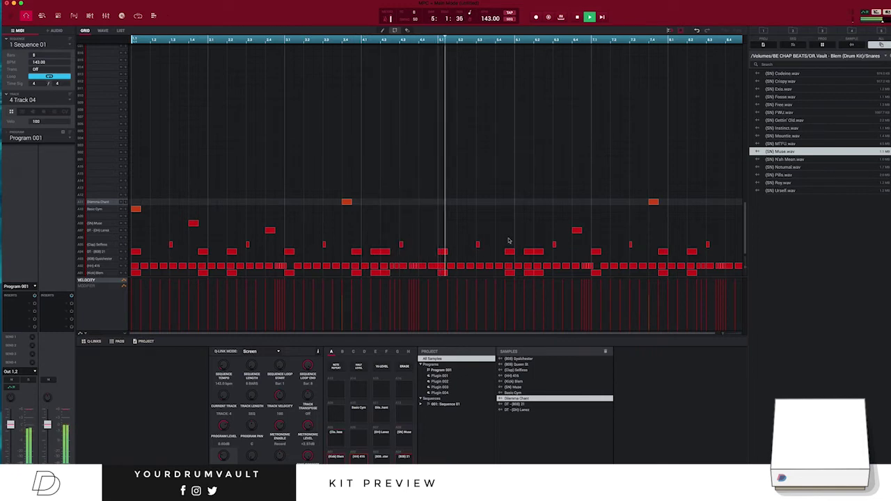
pyautogui.click(498, 223)
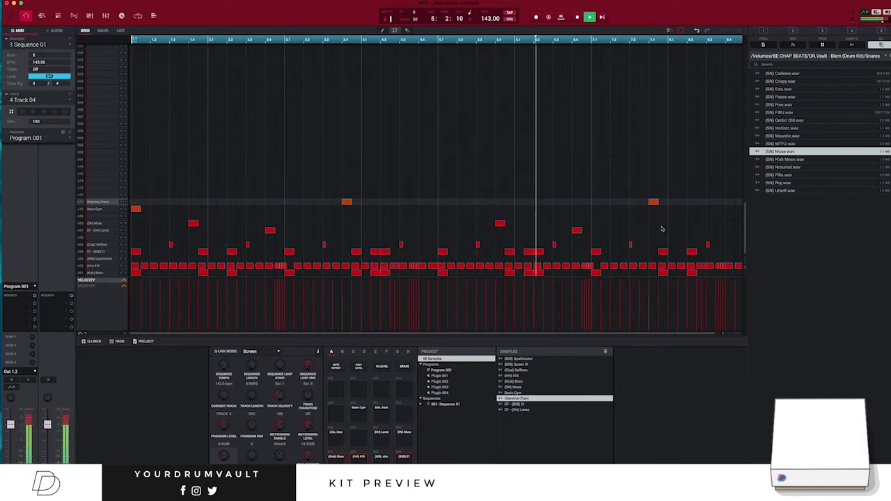
# Try extra (SN) Muse hits at 8.4 and 4.4 in the grid, and remove both
pyautogui.click(728, 224)
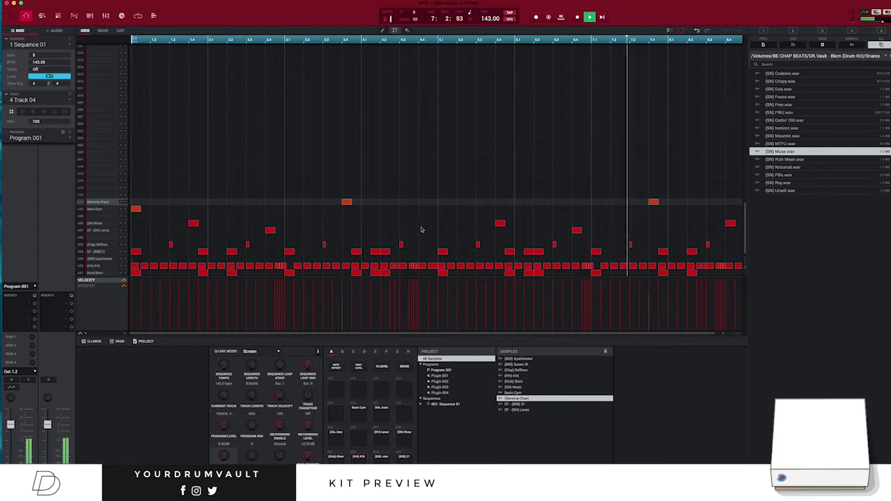
pyautogui.click(422, 223)
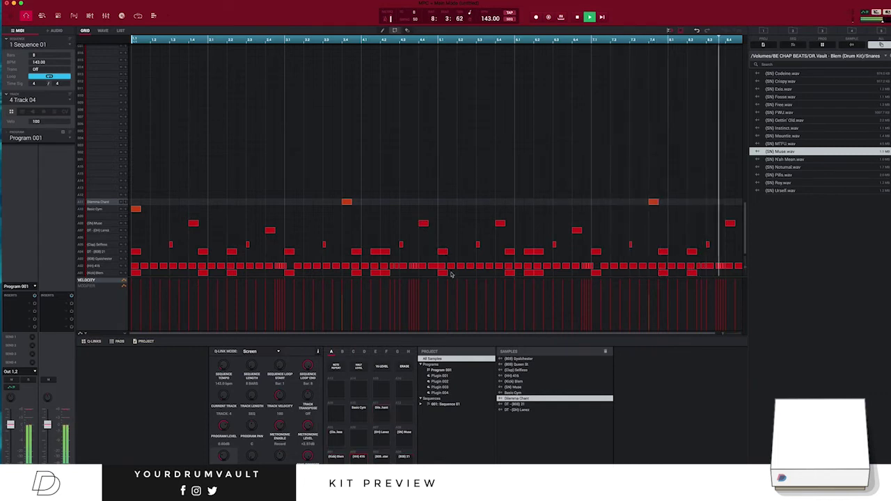
pyautogui.click(425, 223)
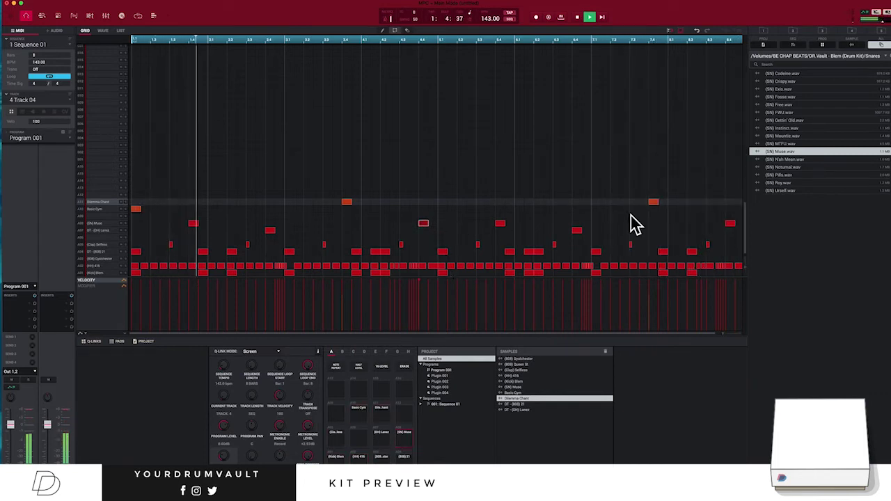
pyautogui.press('Delete')
pyautogui.moveTo(715, 215); pyautogui.dragTo(741, 230)
pyautogui.press('Delete')
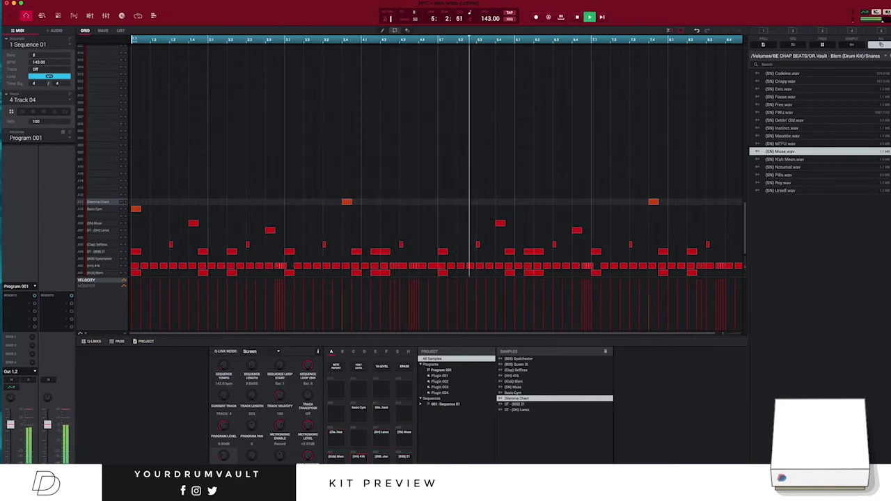
# Audition more of the Blem kit's snares, comparing (SN) Free, (SN) N'ah Mean and (SN) Roy
pyautogui.click(890, 56)
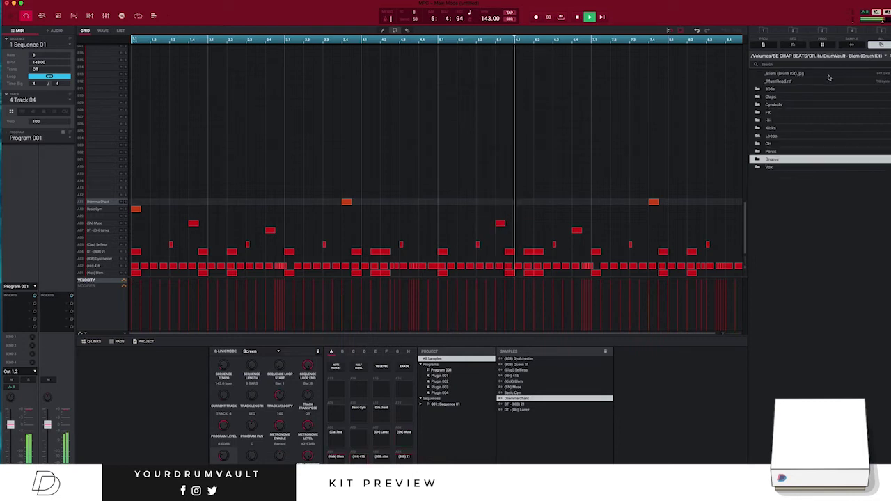
pyautogui.doubleClick(800, 162)
pyautogui.click(801, 105)
pyautogui.click(801, 160)
pyautogui.click(801, 181)
pyautogui.click(800, 160)
# Try the (SN) N'ah Mean sample on pad A11 and restore Dilemma Chant on that pad
pyautogui.moveTo(801, 160); pyautogui.dragTo(108, 204)
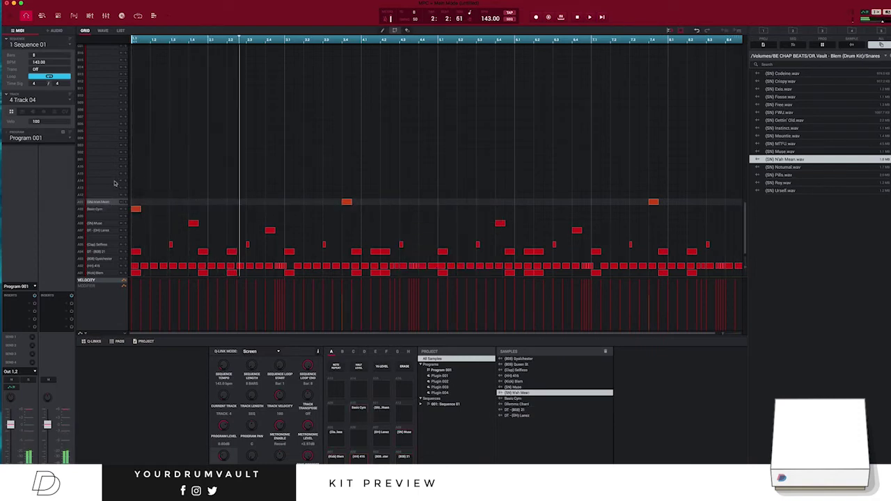
pyautogui.hotkey('ctrl', 'z')
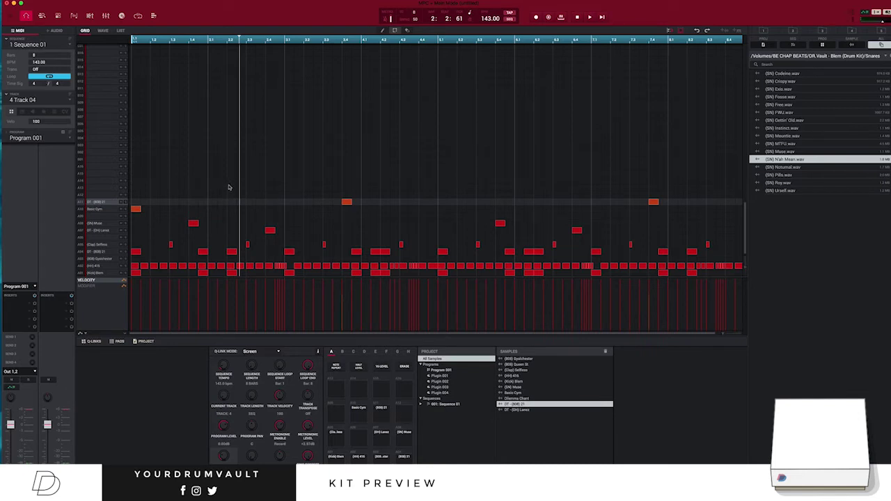
pyautogui.click(516, 399)
pyautogui.moveTo(352, 404); pyautogui.dragTo(101, 204)
pyautogui.press('space')
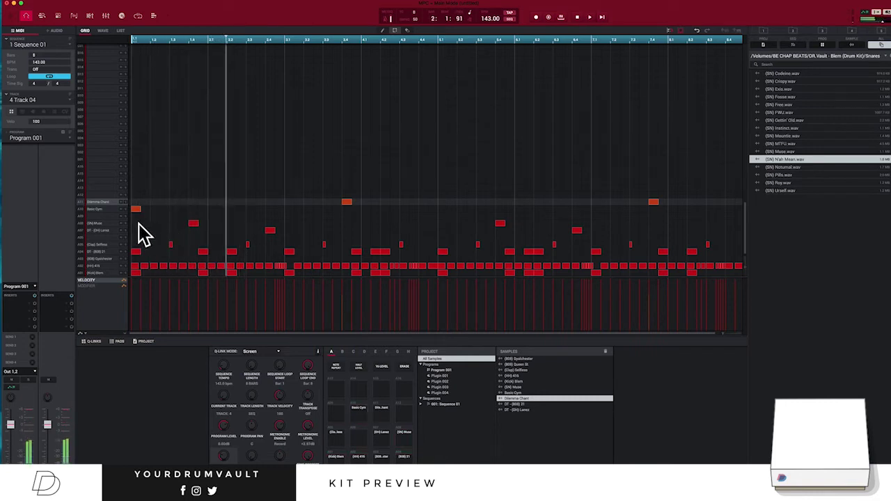
# Replace the sample on pad A08 with (SN) N'ah Mean and lower the velocity of its two hits
pyautogui.click(101, 223)
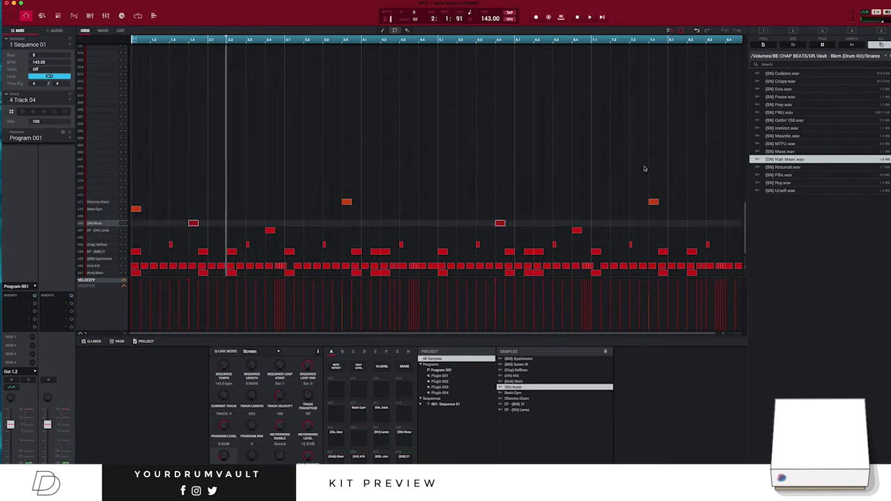
pyautogui.moveTo(801, 160); pyautogui.dragTo(104, 223)
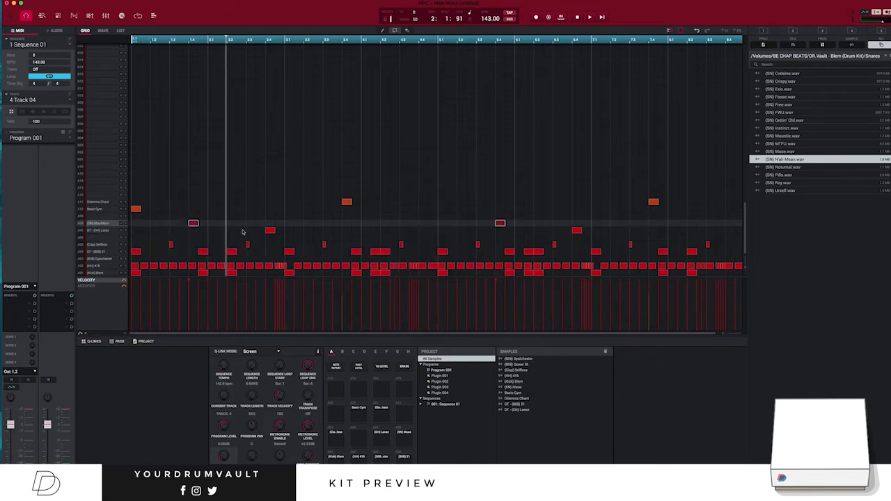
pyautogui.press('space')
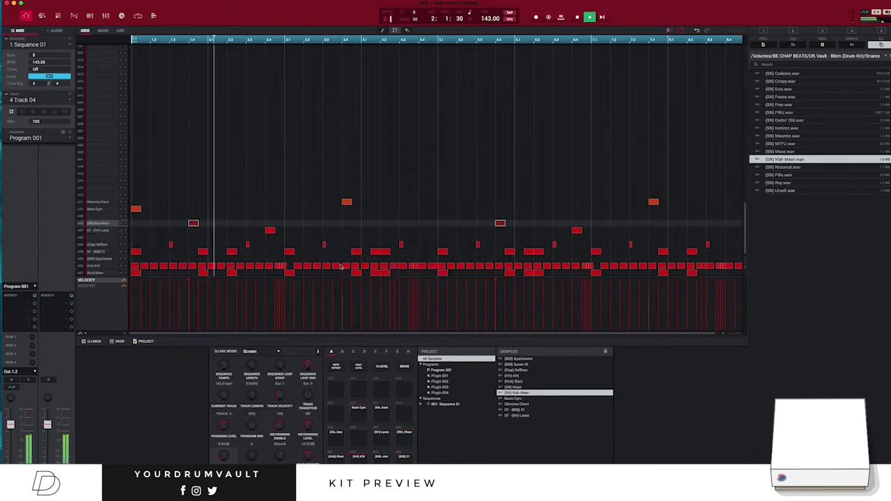
pyautogui.moveTo(190, 280); pyautogui.dragTo(188, 295)
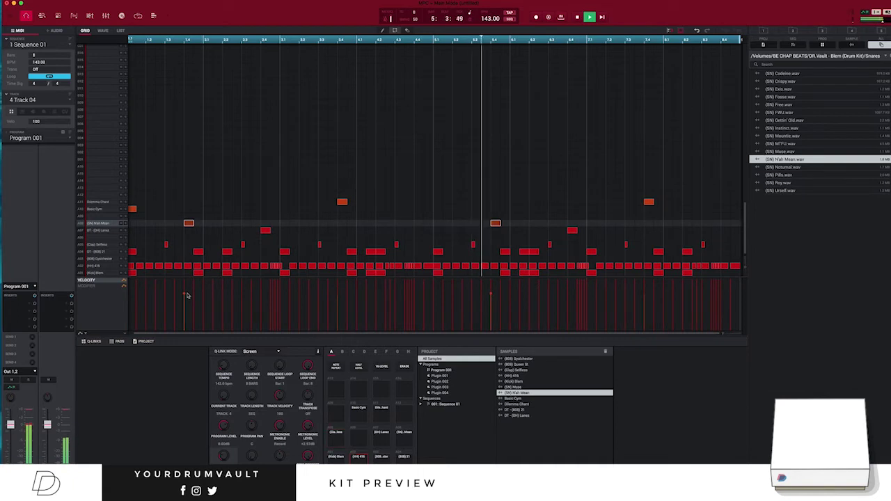
pyautogui.moveTo(184, 294); pyautogui.dragTo(184, 296)
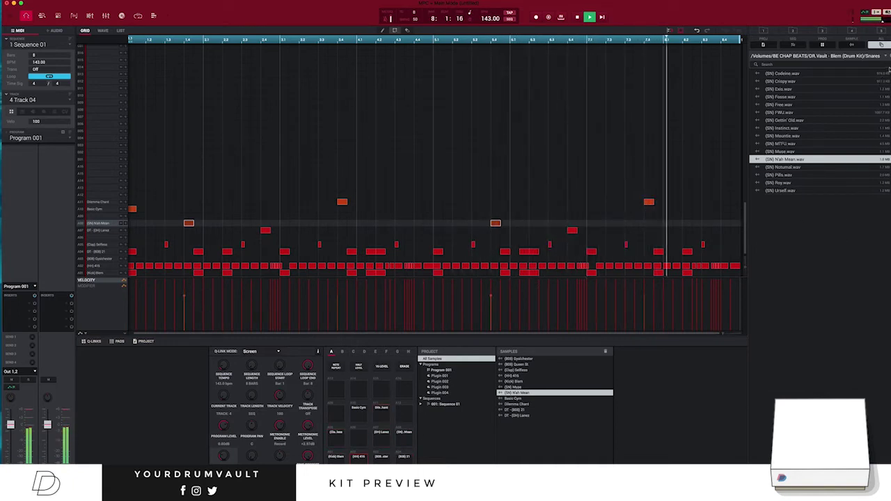
# Look through the Blem kit's Percs folder and return to the kit's main folder
pyautogui.click(890, 55)
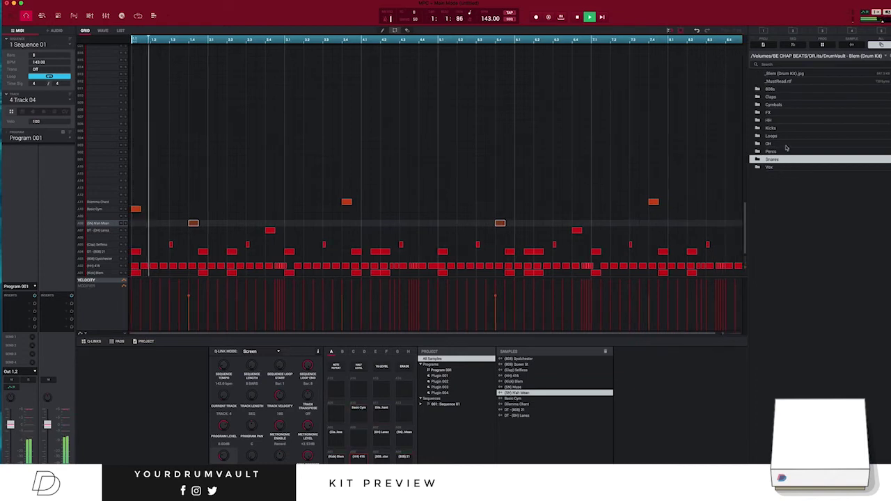
pyautogui.doubleClick(785, 152)
pyautogui.click(890, 56)
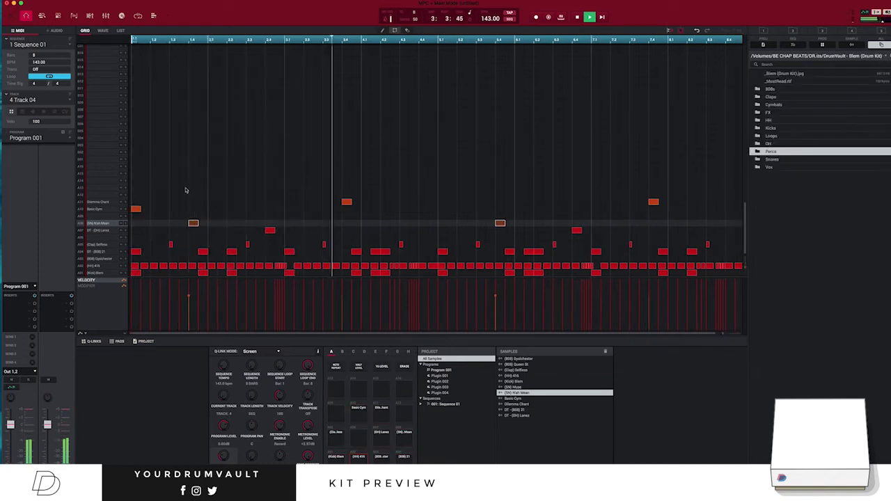
# Audition the pads from A05 up to the N'ah Mean snare on A08
pyautogui.click(81, 245)
pyautogui.click(82, 237)
pyautogui.click(84, 230)
pyautogui.click(85, 223)
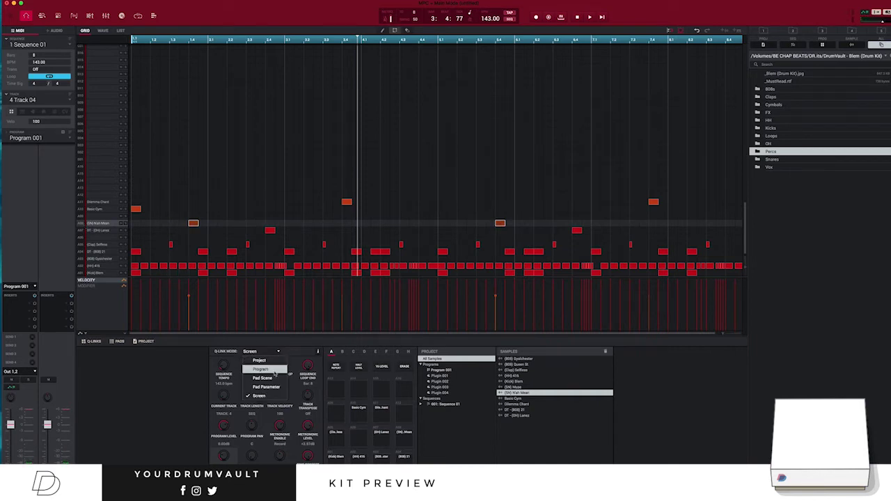
# Adjust the N'ah Mean pad's tuning against the loop with the Q-Links in Pad Scene mode, and set the Q-Links to Project mode
pyautogui.click(273, 378)
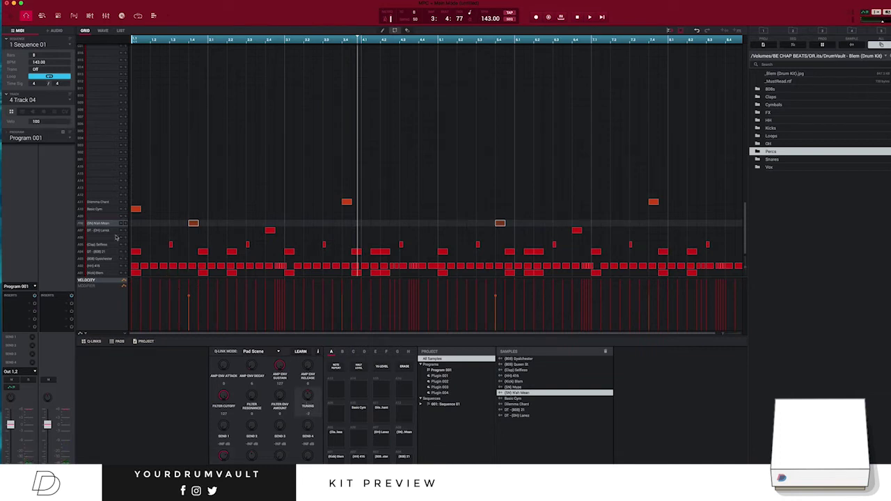
pyautogui.press('space')
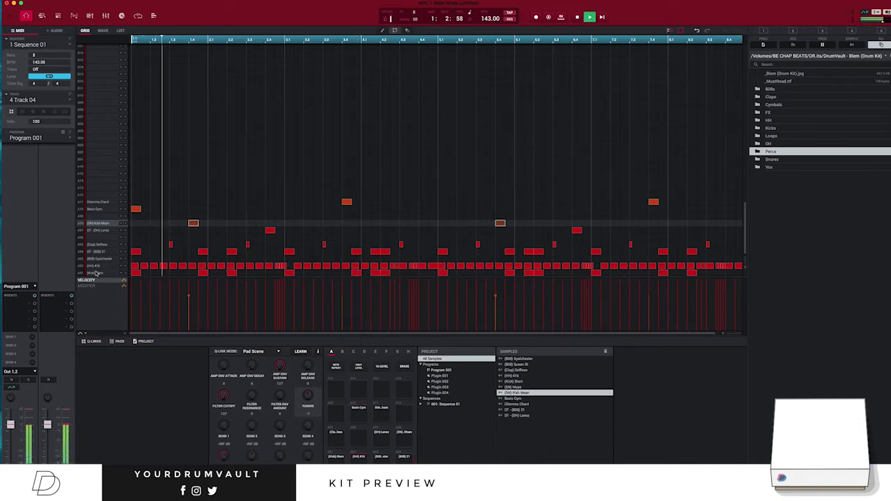
pyautogui.press('space')
pyautogui.press('space')
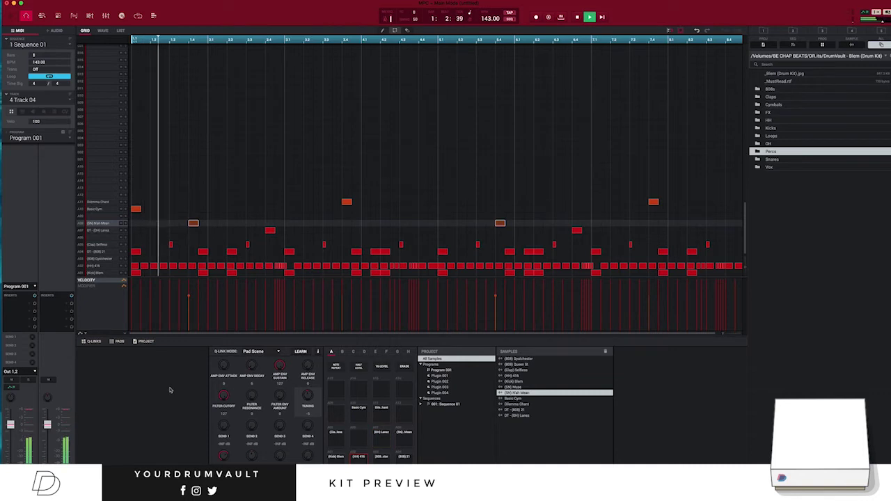
pyautogui.press('space')
pyautogui.press('space')
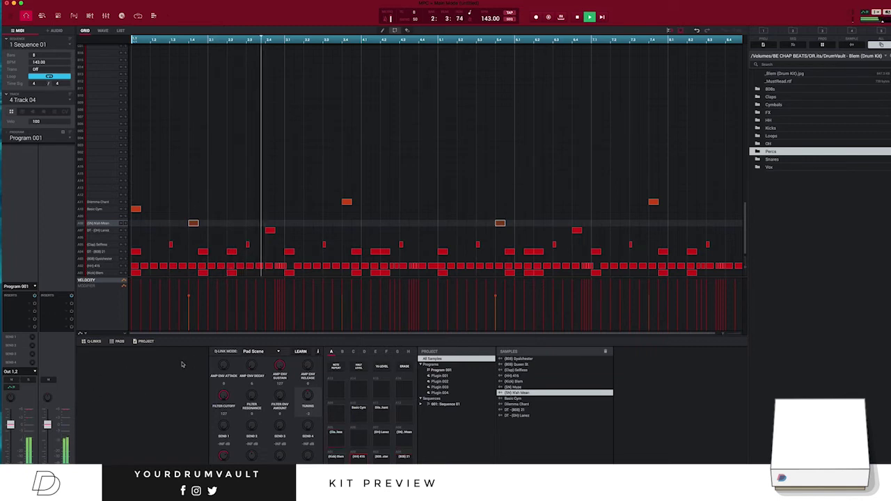
pyautogui.click(270, 352)
pyautogui.click(269, 360)
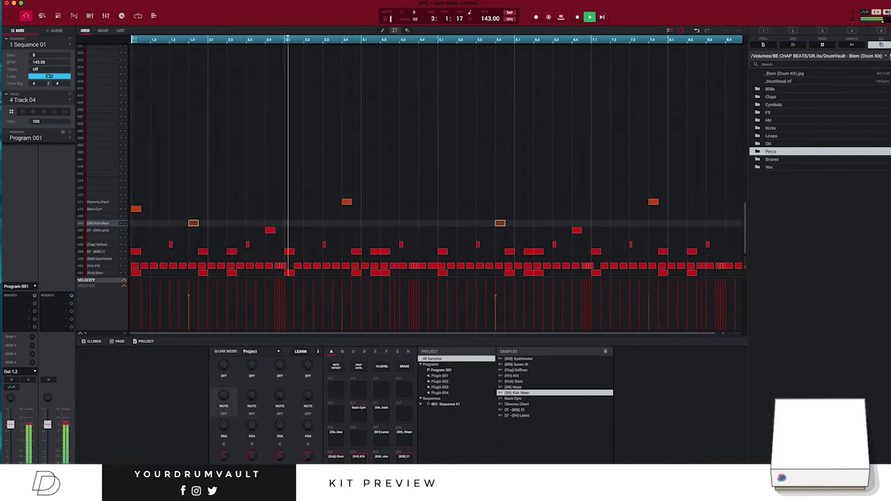
# Go back up to the parent Drum Vault Kits folder and open DrumVault - Oxymoron Perc Kit
pyautogui.click(890, 56)
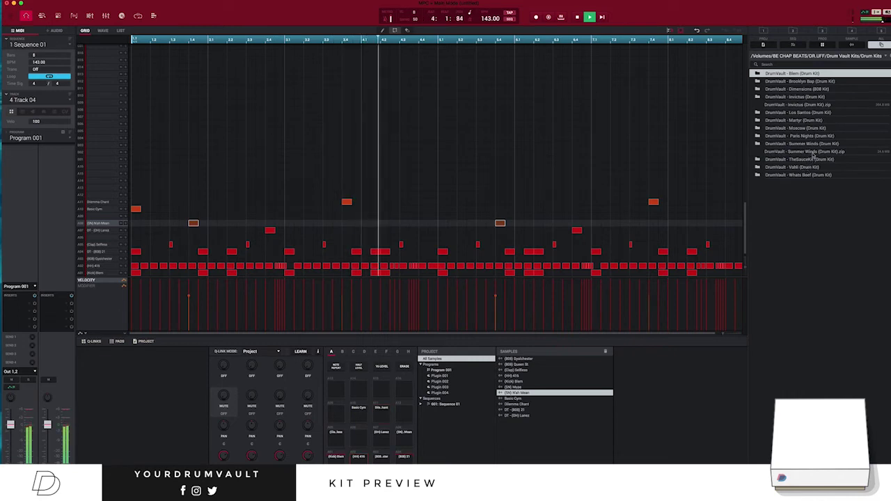
pyautogui.click(890, 56)
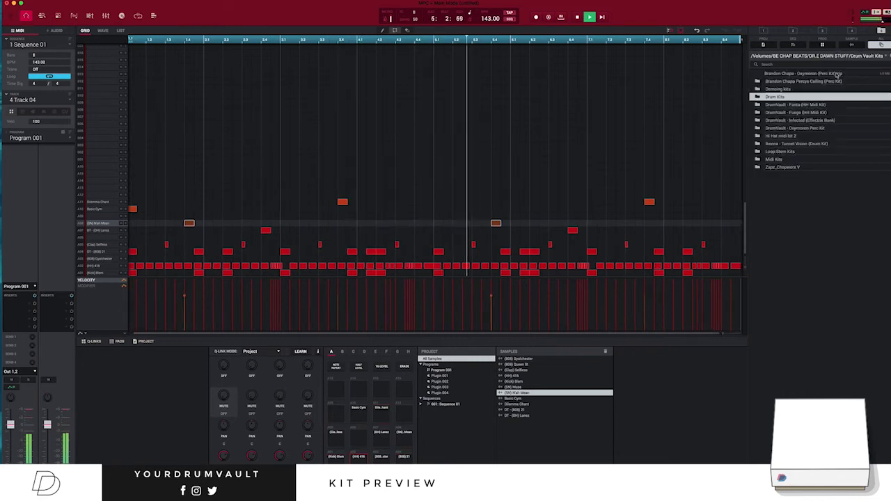
pyautogui.doubleClick(815, 128)
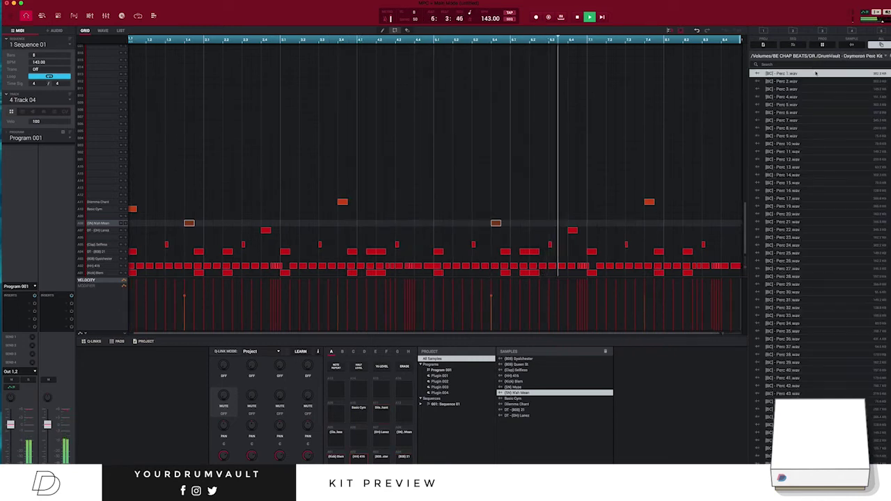
# Audition the Oxymoron kit's percussion samples against the loop, from [BC] - Perc 3 to [BC] - Perc 14
pyautogui.click(801, 90)
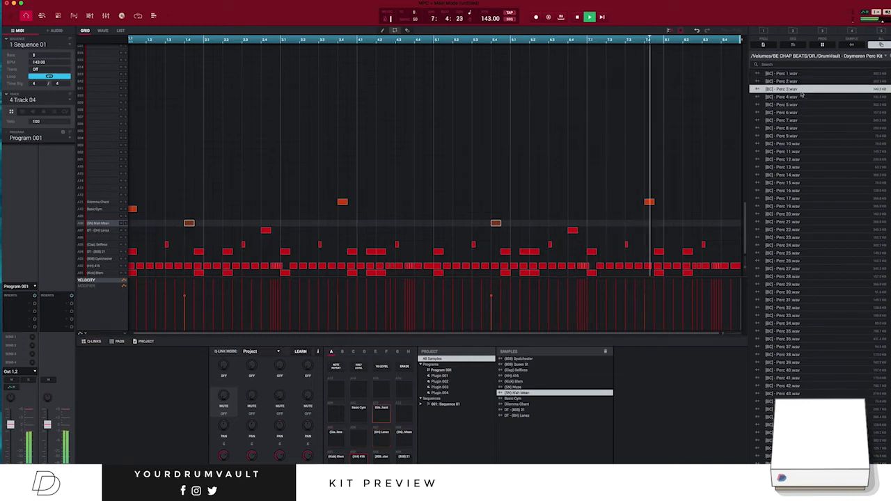
pyautogui.click(801, 98)
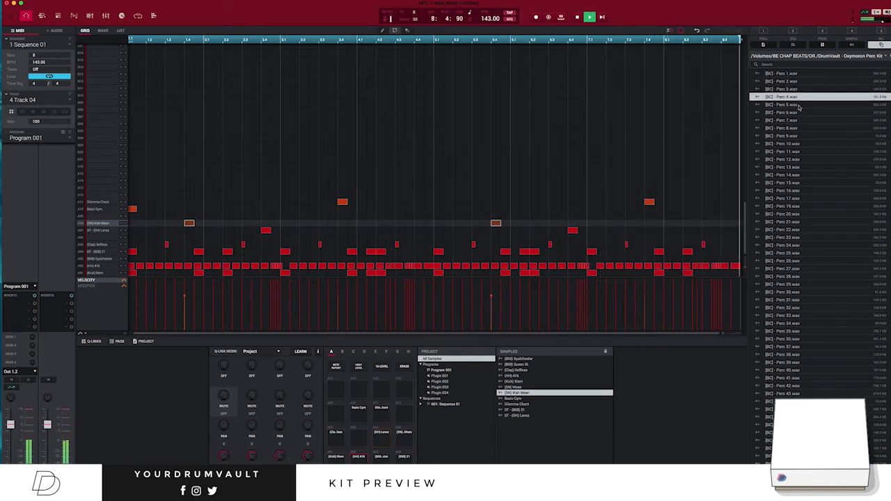
pyautogui.click(800, 106)
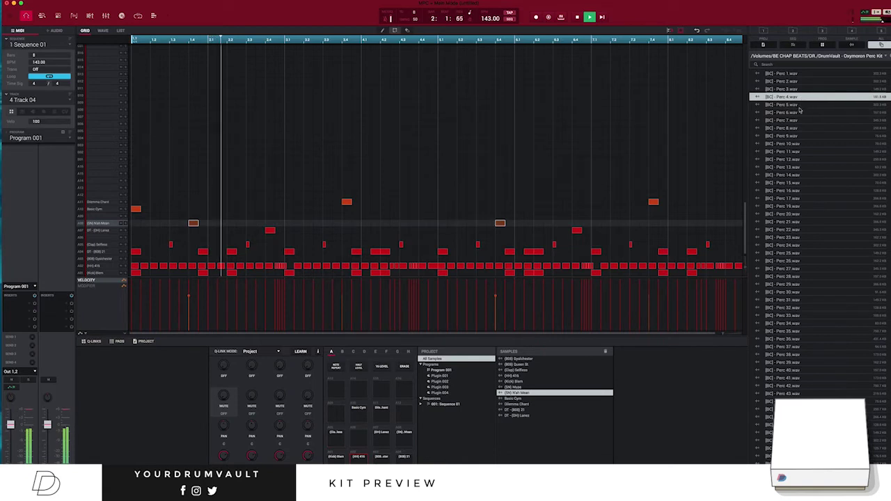
pyautogui.click(800, 113)
pyautogui.click(799, 121)
pyautogui.click(798, 129)
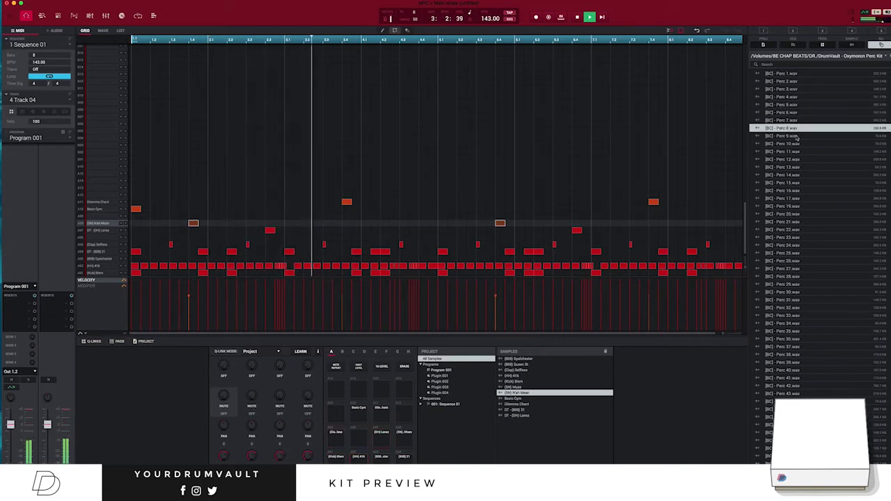
pyautogui.click(796, 143)
pyautogui.click(796, 151)
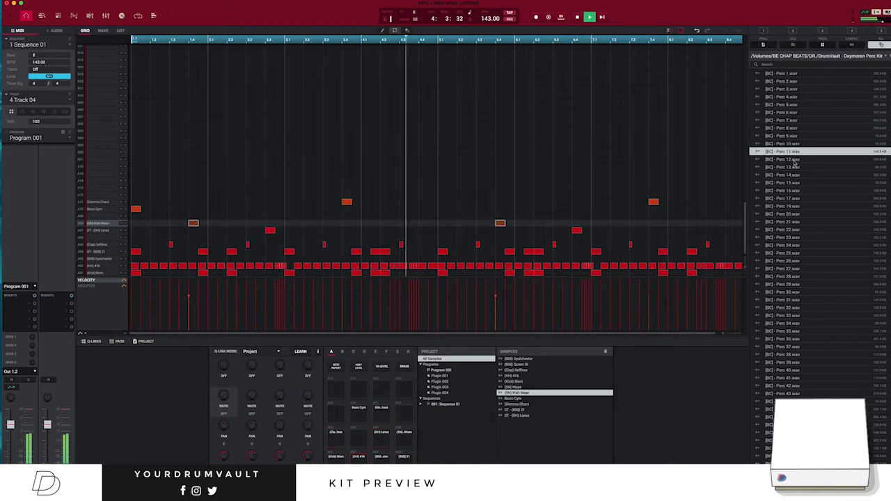
pyautogui.click(797, 159)
pyautogui.click(795, 167)
pyautogui.click(792, 174)
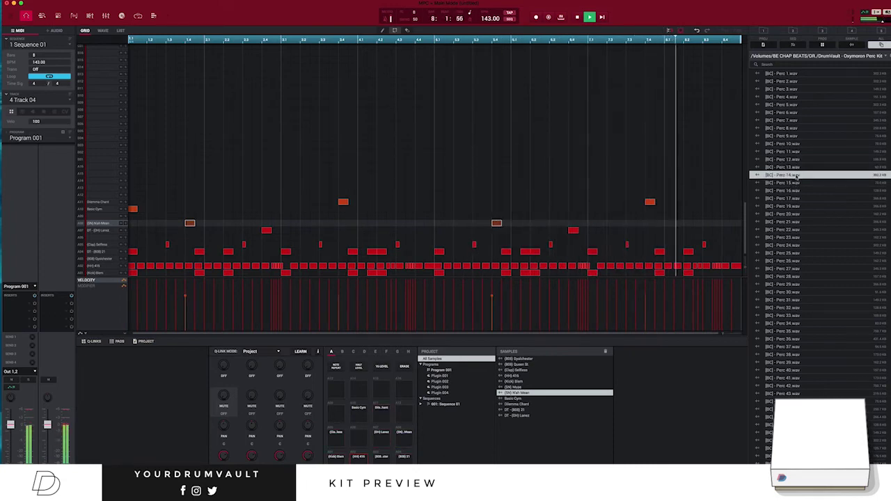
# Load [BC] - Perc 14 onto pad A14 and place hits on beat 4 of bars 4 and 8
pyautogui.moveTo(796, 176); pyautogui.dragTo(119, 183)
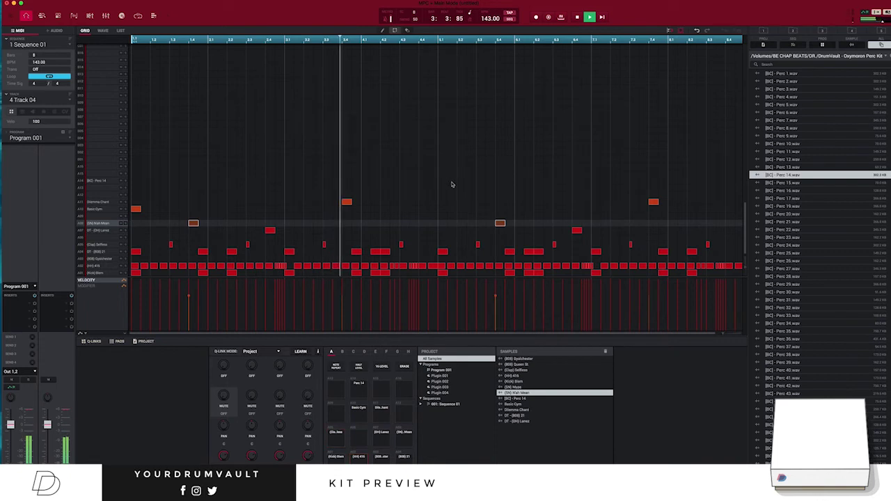
pyautogui.click(423, 181)
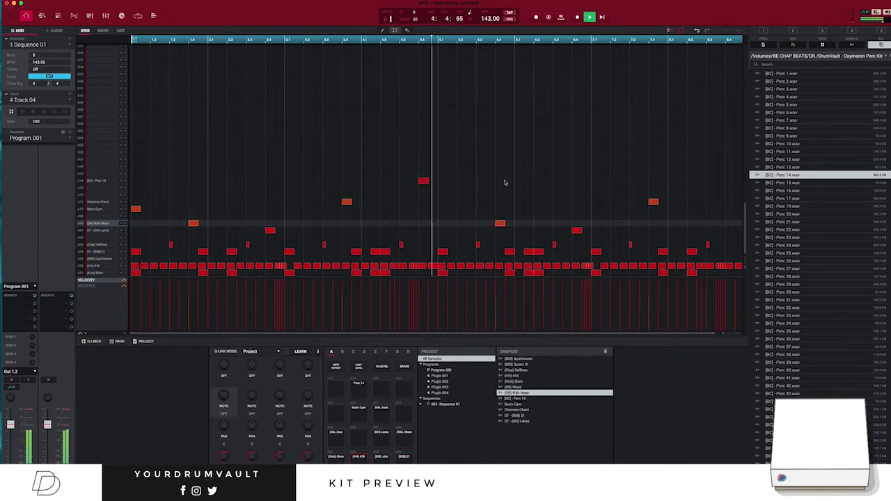
pyautogui.doubleClick(729, 181)
pyautogui.moveTo(404, 170); pyautogui.dragTo(739, 189)
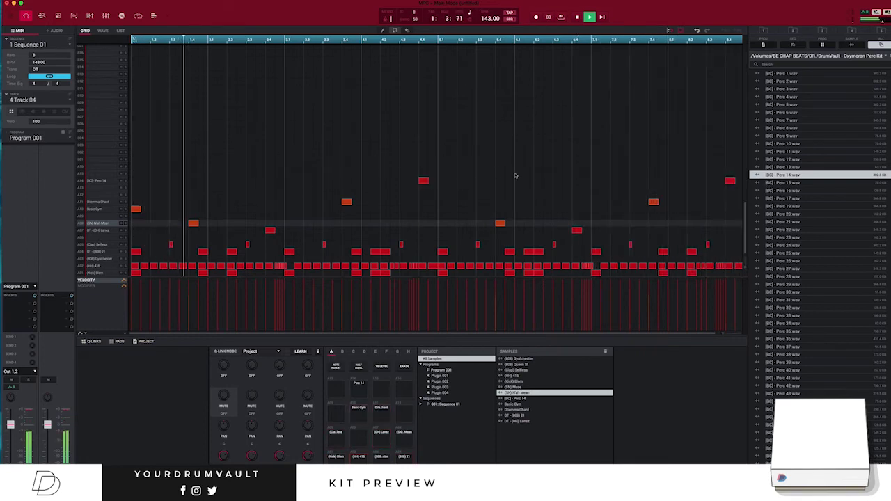
# Leave the Oxymoron folder and look over the sequence's tracks before returning to Track 04's grid
pyautogui.click(890, 56)
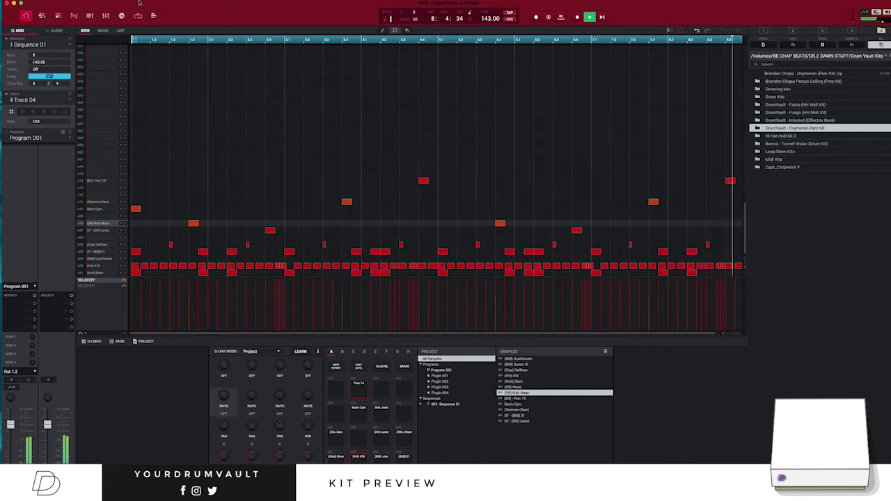
pyautogui.click(154, 15)
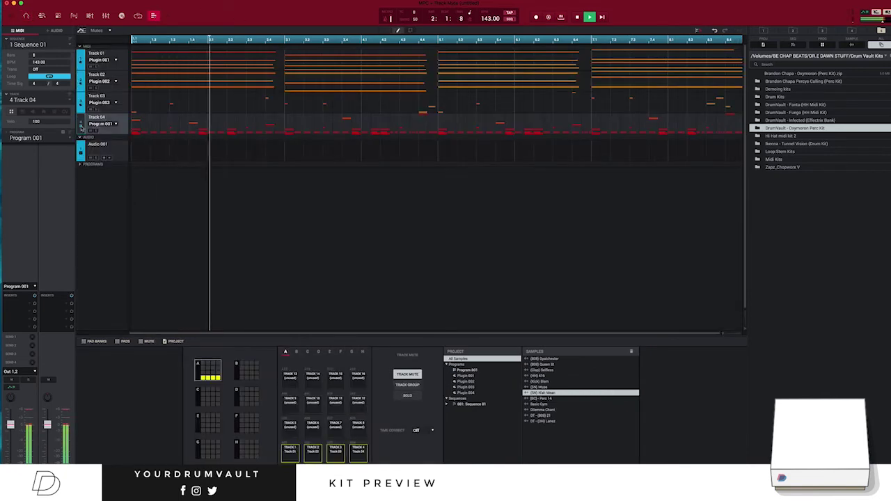
pyautogui.click(26, 16)
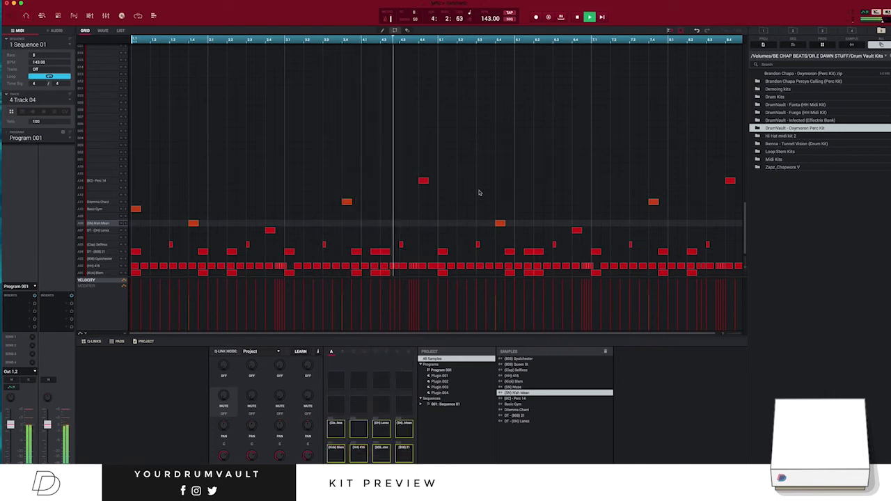
# Copy all Track 04 events to the unused track 5 and open that track with Program 001
pyautogui.press('super+c')
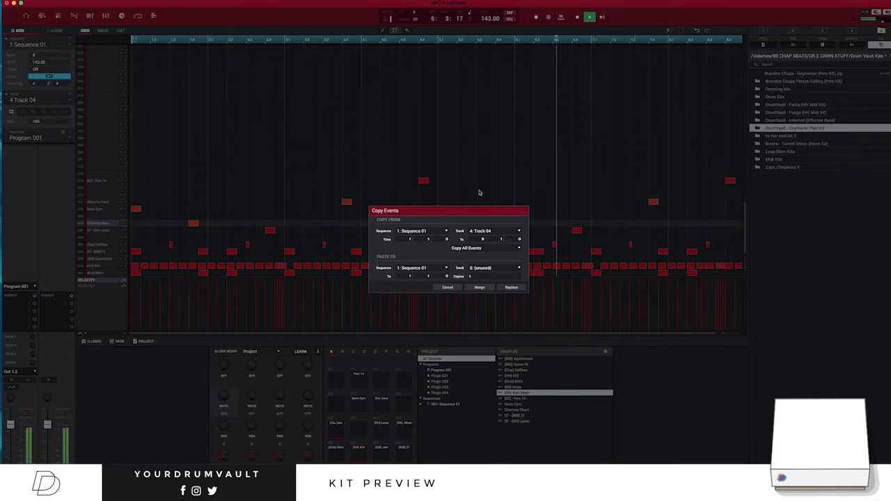
pyautogui.press('Return')
pyautogui.press('space')
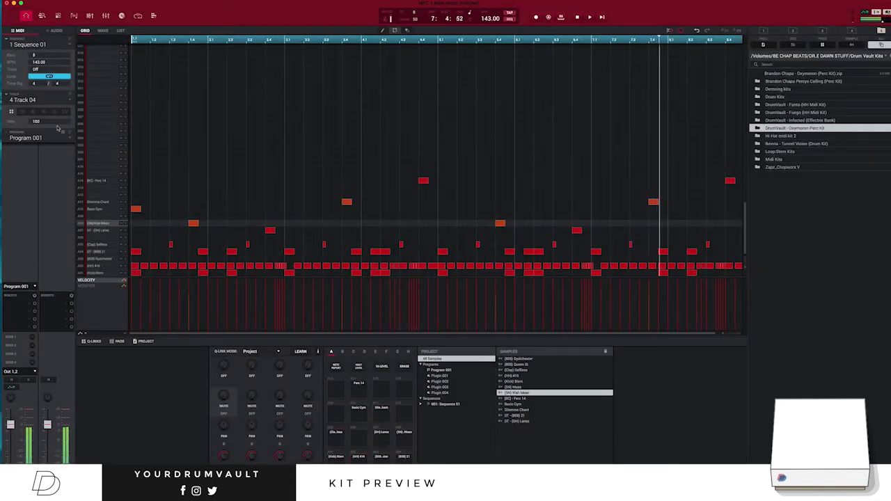
pyautogui.click(64, 104)
pyautogui.click(50, 138)
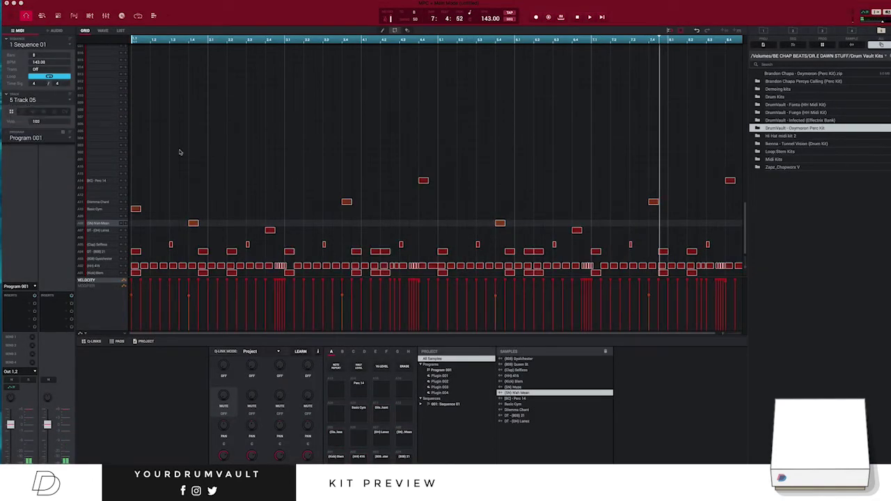
# Delete all notes on Track 05 except the DT - (808) 21 hits
pyautogui.moveTo(132, 180); pyautogui.dragTo(777, 246)
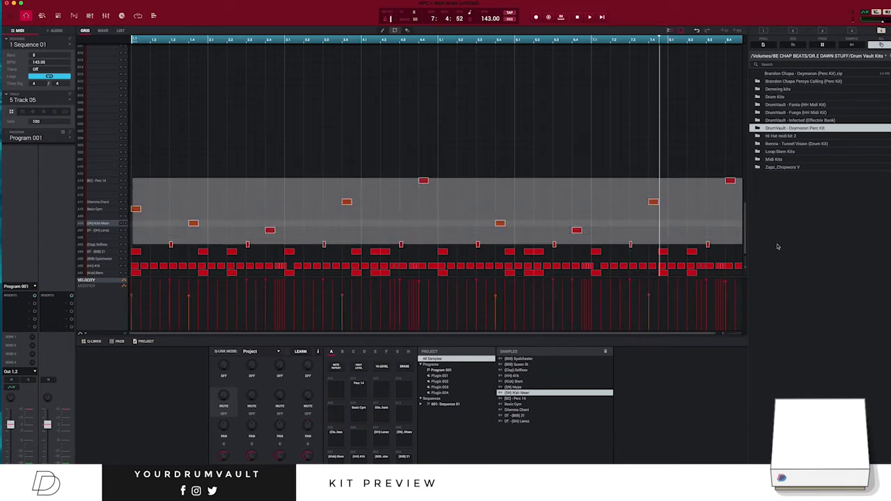
pyautogui.press('Delete')
pyautogui.moveTo(131, 261); pyautogui.dragTo(743, 282)
pyautogui.press('Delete')
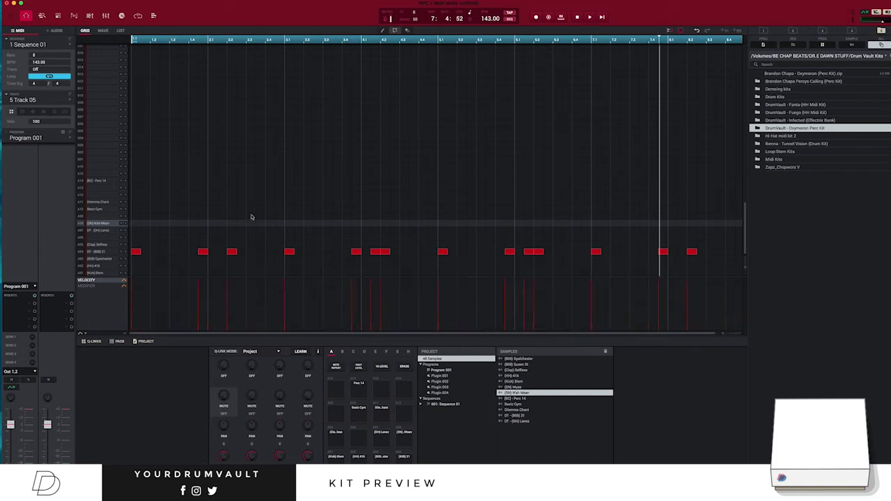
# Turn Track 05 into a keygroup track and move all its 808 notes down together to A2
pyautogui.click(23, 113)
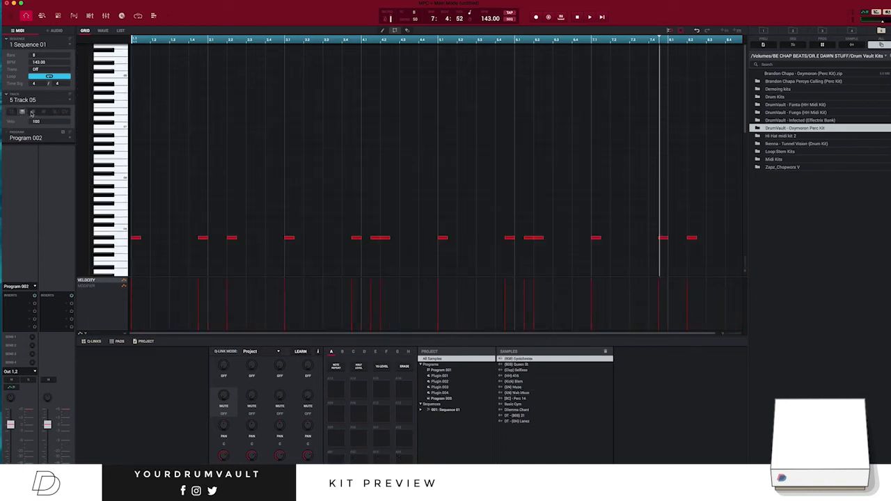
pyautogui.moveTo(136, 237); pyautogui.dragTo(134, 193)
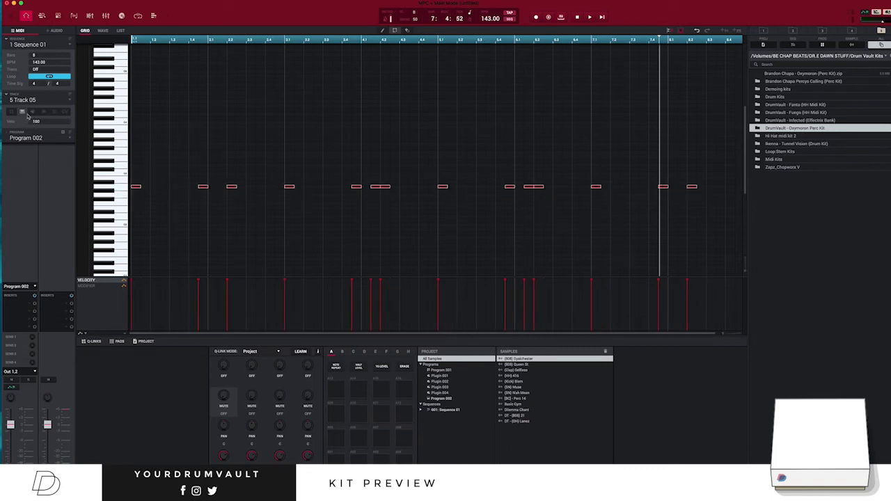
pyautogui.click(58, 16)
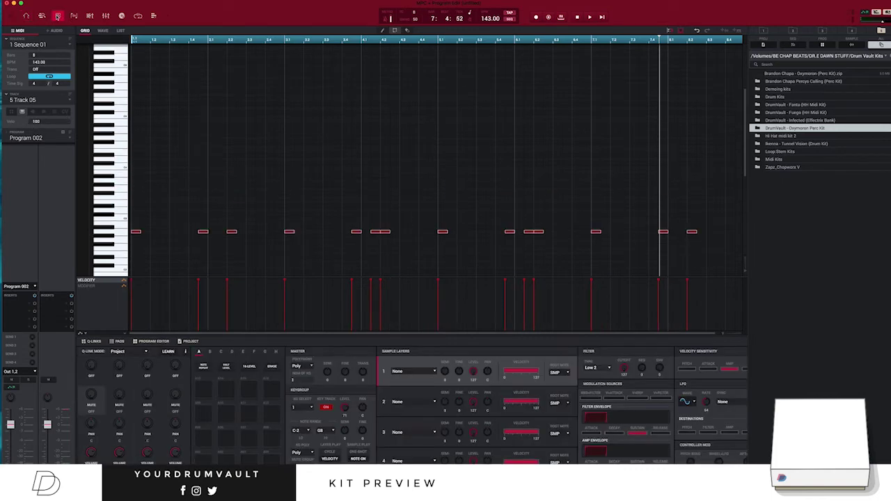
pyautogui.click(88, 17)
pyautogui.click(58, 16)
pyautogui.click(407, 373)
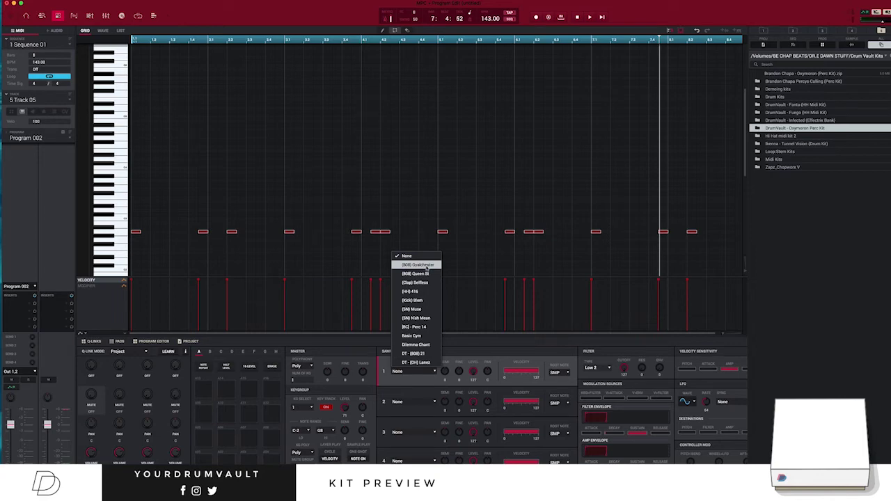
pyautogui.click(349, 191)
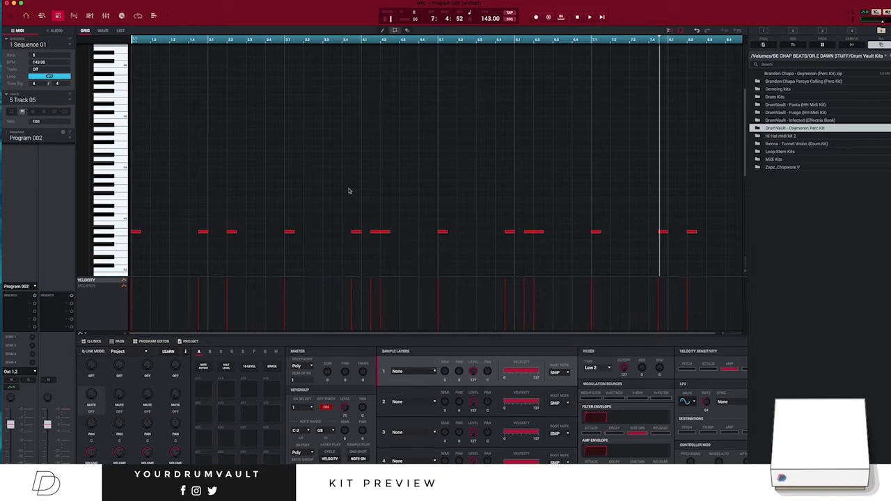
pyautogui.press('Escape')
# Check which 808 sample the copied hits use on Track 04, and return to Track 05
pyautogui.press('Up')
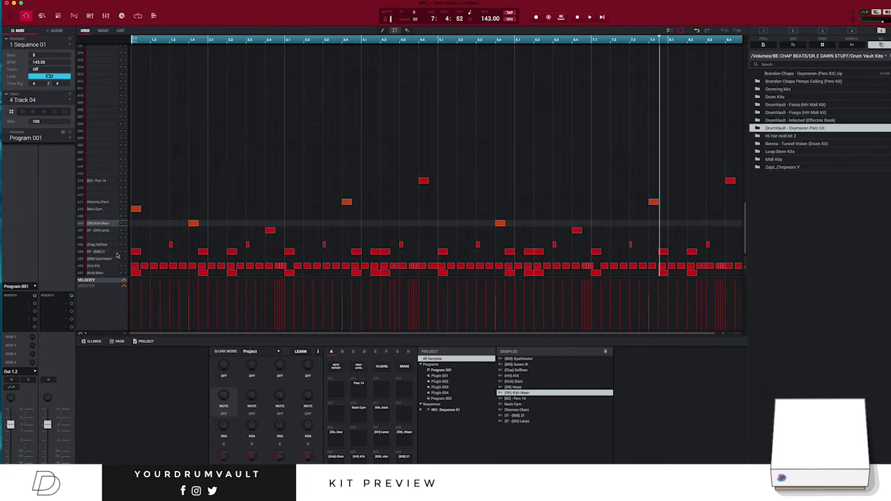
pyautogui.press('Down')
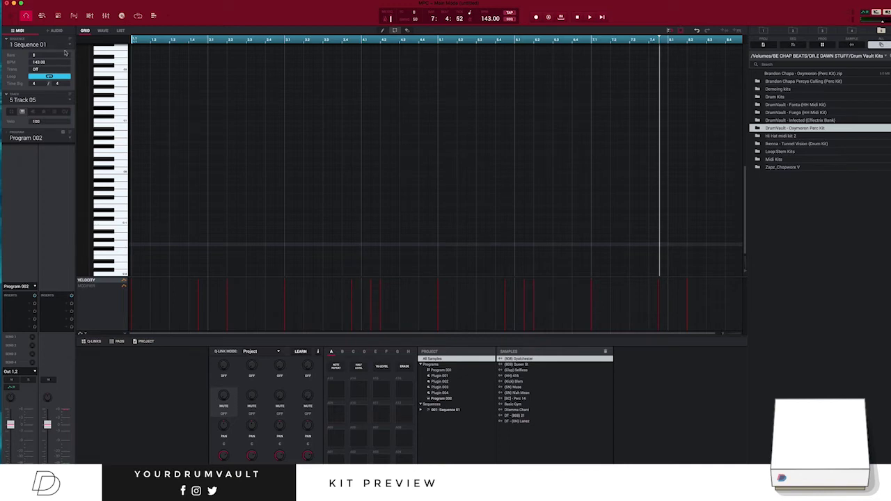
pyautogui.click(89, 16)
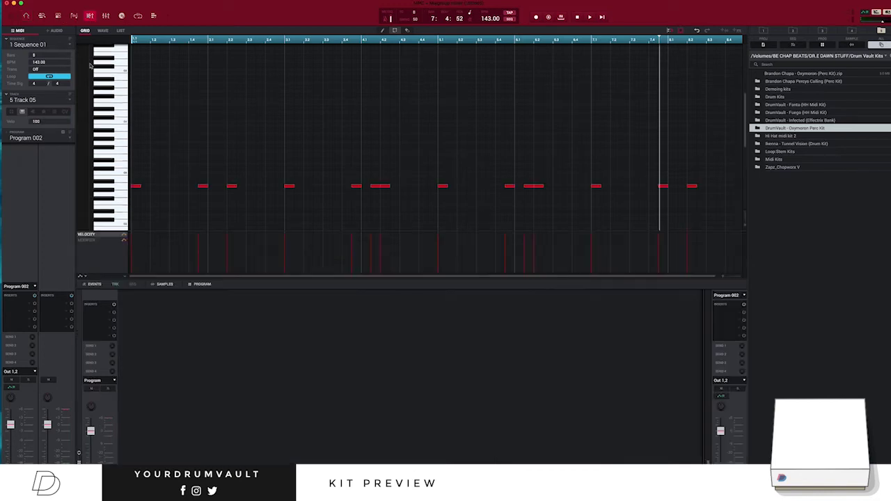
# Assign DT - (808) 21 to sample layer 1 of Program 002 and set its root note to A2
pyautogui.click(59, 17)
pyautogui.click(434, 372)
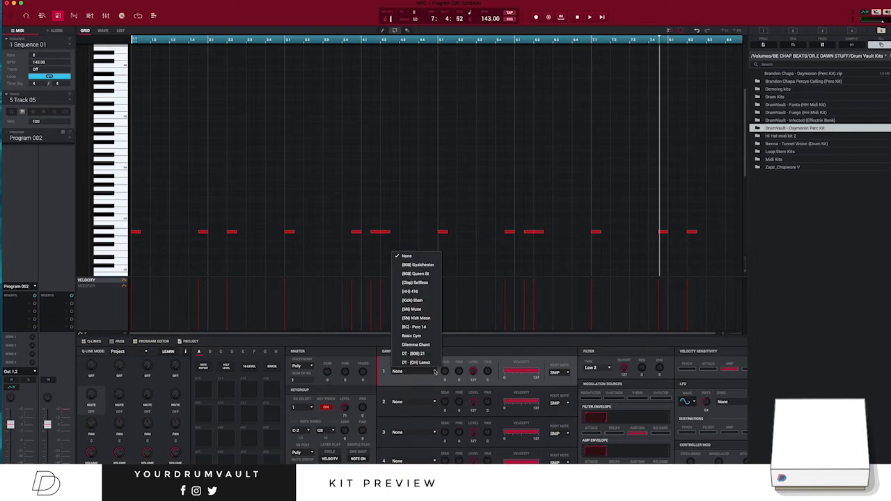
pyautogui.click(429, 353)
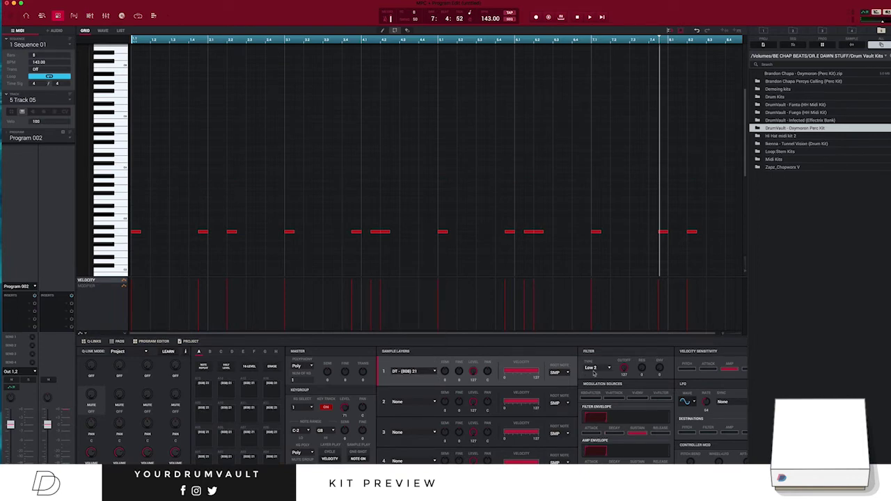
pyautogui.click(567, 374)
pyautogui.moveTo(581, 426)
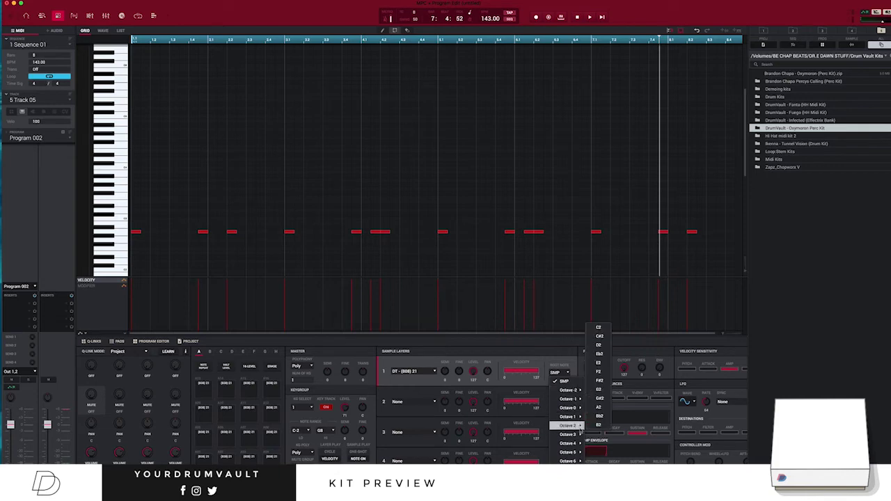
pyautogui.click(599, 407)
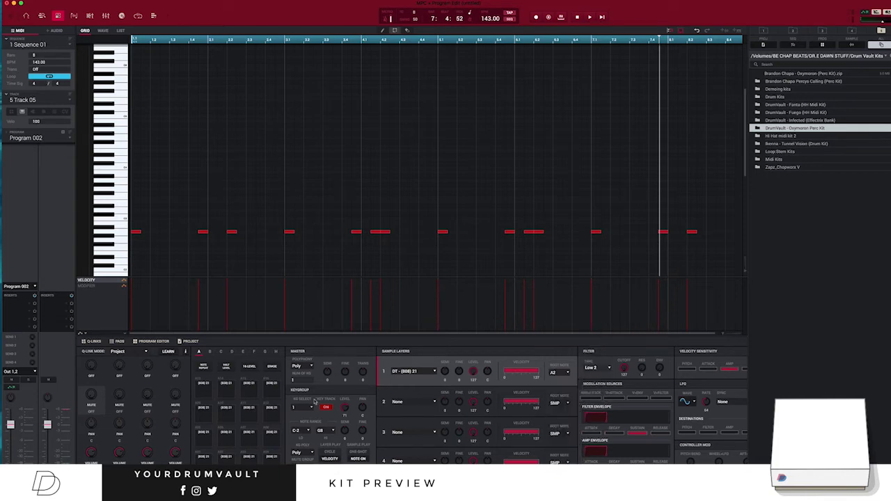
# Configure Program 002's keygroup with a note range of A1 to A5, one-shot sample play and mono polyphony
pyautogui.click(307, 431)
pyautogui.moveTo(314, 360)
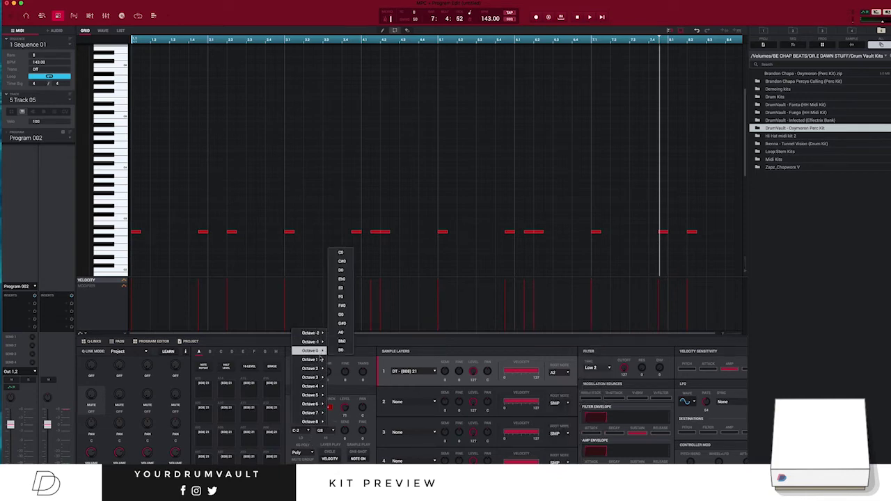
pyautogui.click(342, 342)
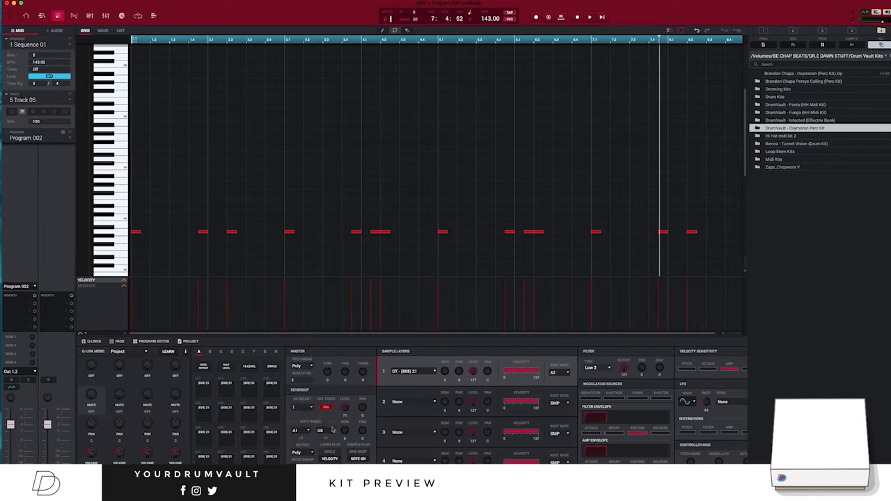
pyautogui.click(333, 431)
pyautogui.moveTo(339, 395)
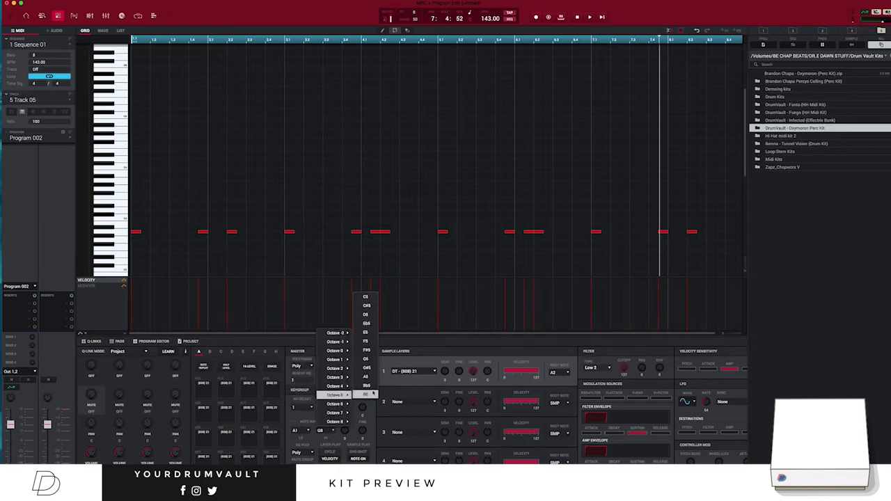
pyautogui.click(369, 377)
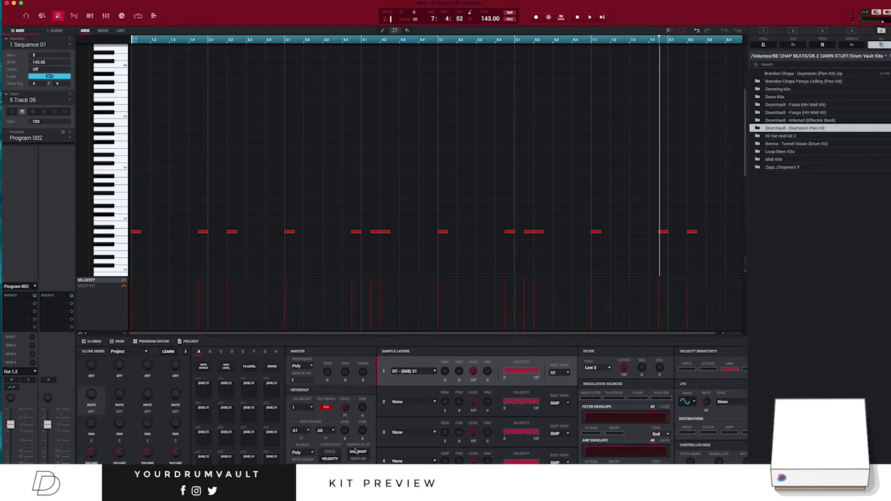
pyautogui.click(310, 367)
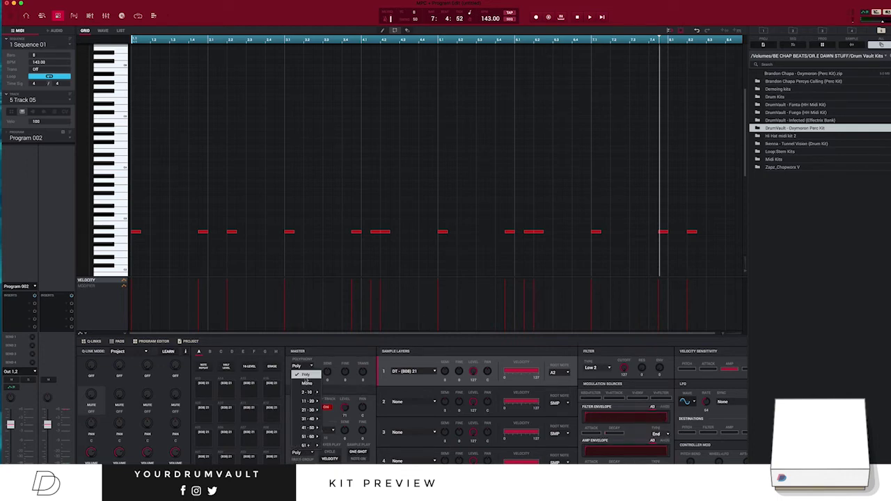
pyautogui.click(304, 383)
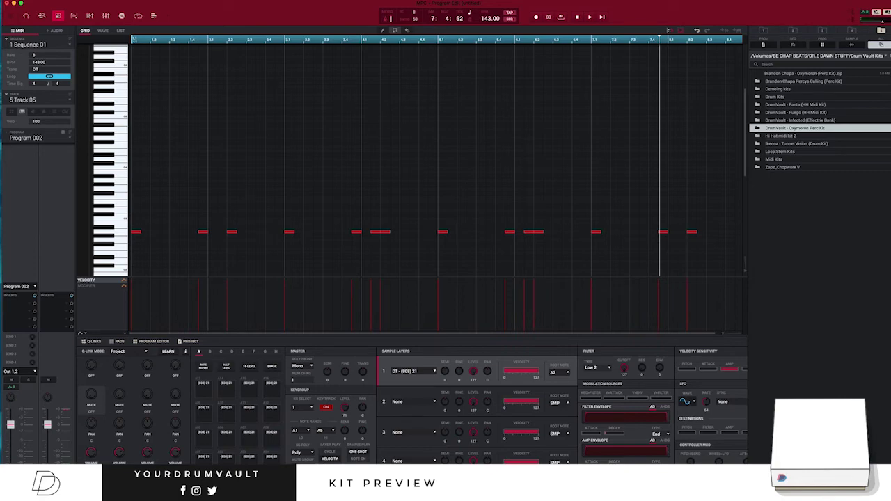
# Play back the 808 pattern and raise the last hit of bar 3 to D3 and the first hit of bar 4 to C3
pyautogui.press('space')
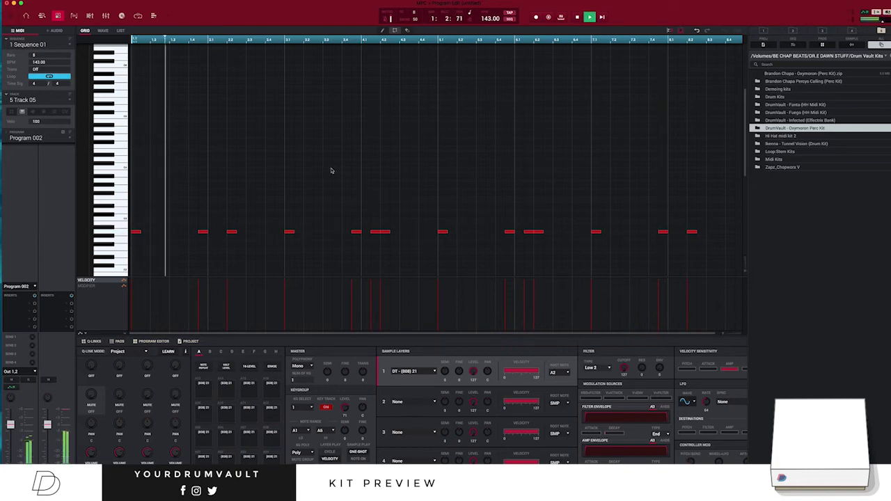
pyautogui.press('space')
pyautogui.scroll(-2, 275, 251)
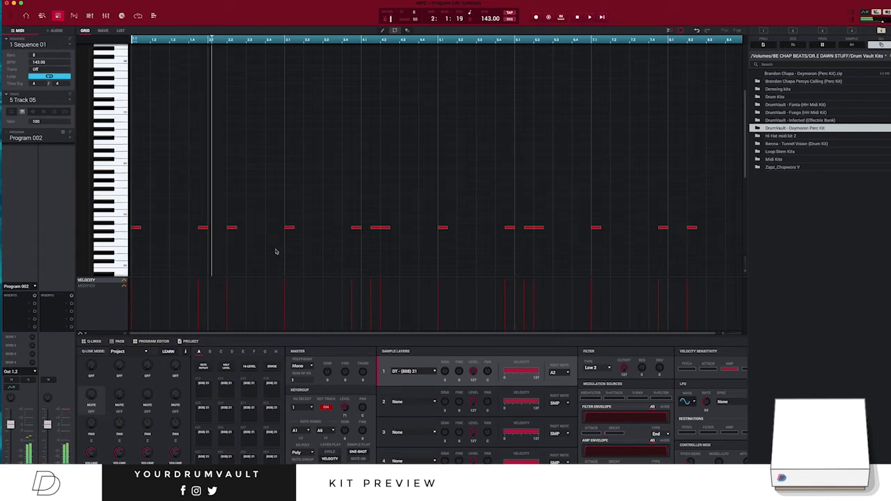
pyautogui.press('space')
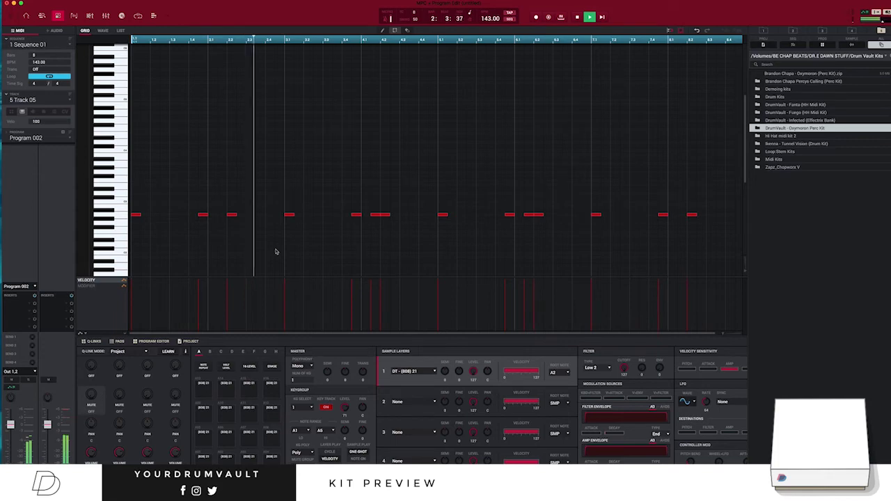
pyautogui.press('space')
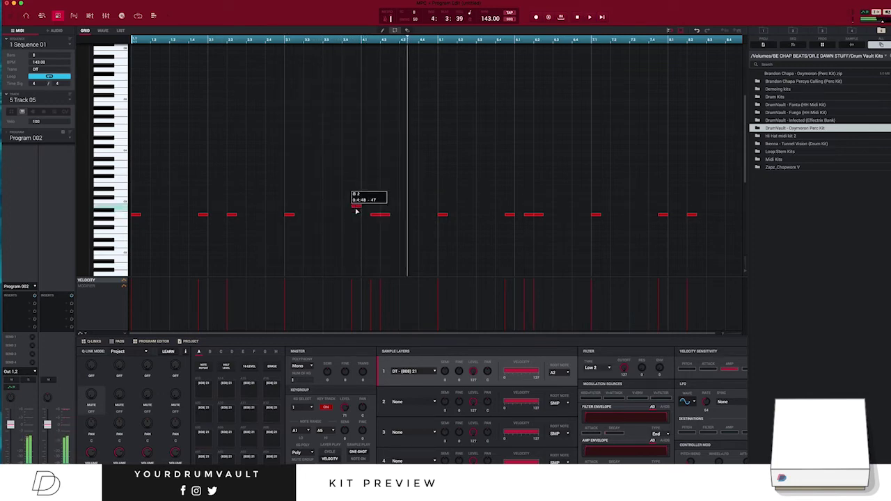
pyautogui.moveTo(358, 199); pyautogui.dragTo(358, 195)
pyautogui.press('space')
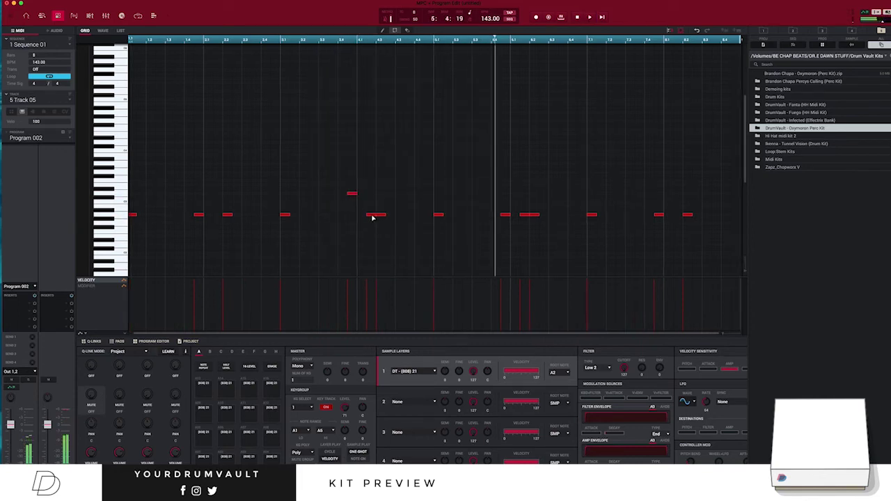
pyautogui.press('space')
pyautogui.moveTo(372, 212); pyautogui.dragTo(374, 206)
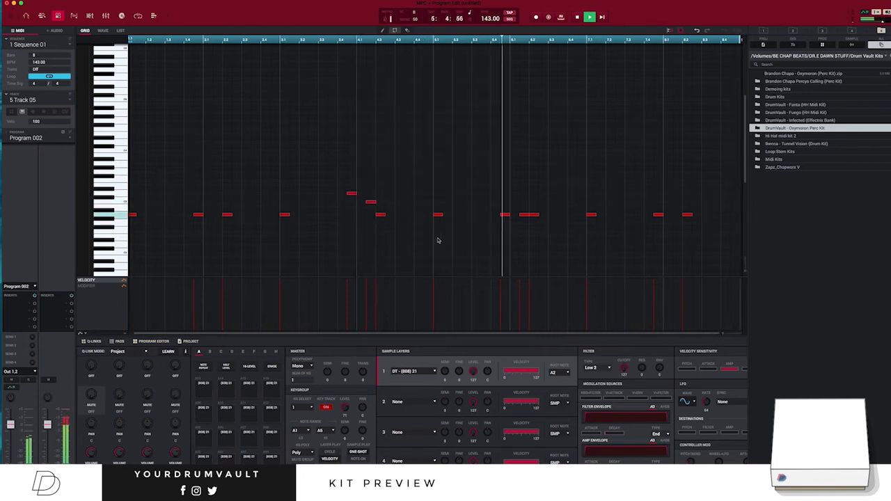
# Raise the first 808 hit in bar 6 to B2 and add hits on A3 at beat 7.4 and F3 early in bar 8
pyautogui.press('space')
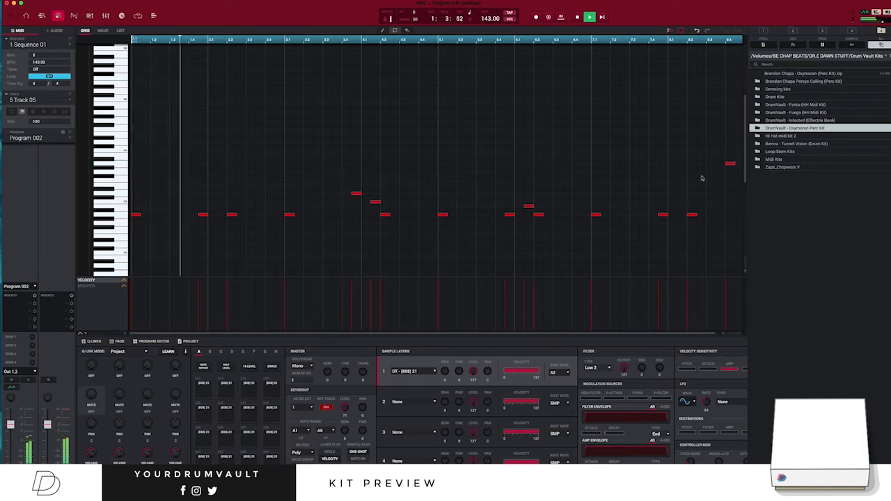
pyautogui.moveTo(729, 165); pyautogui.dragTo(654, 169)
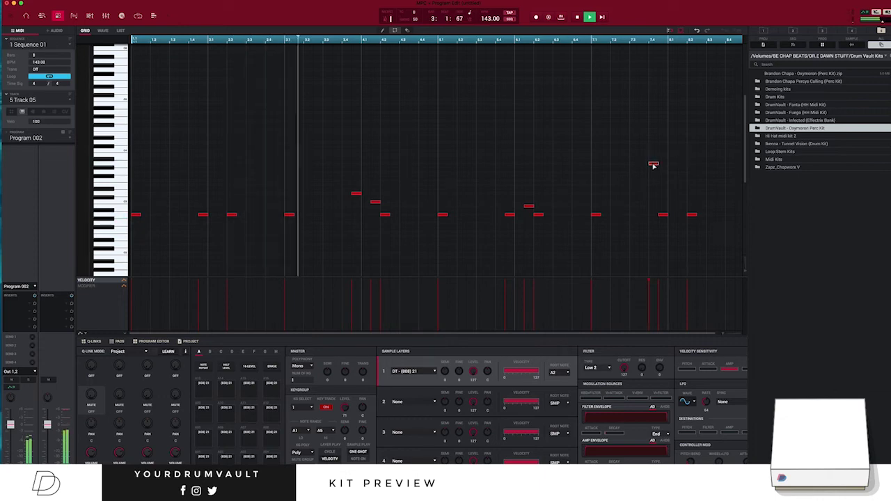
pyautogui.click(682, 187)
pyautogui.press('space')
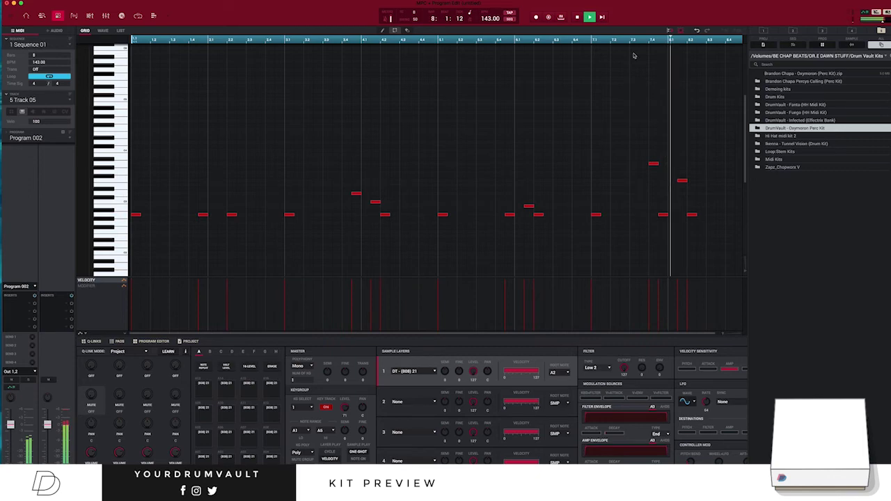
# Add a closing 808 hit at beat 8.4, audition it with the loop, and settle it on A2
pyautogui.click(728, 235)
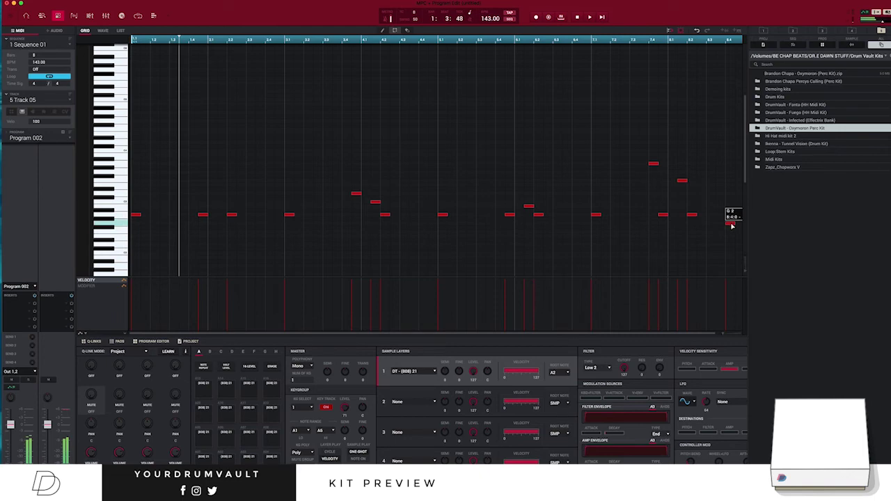
pyautogui.press('space')
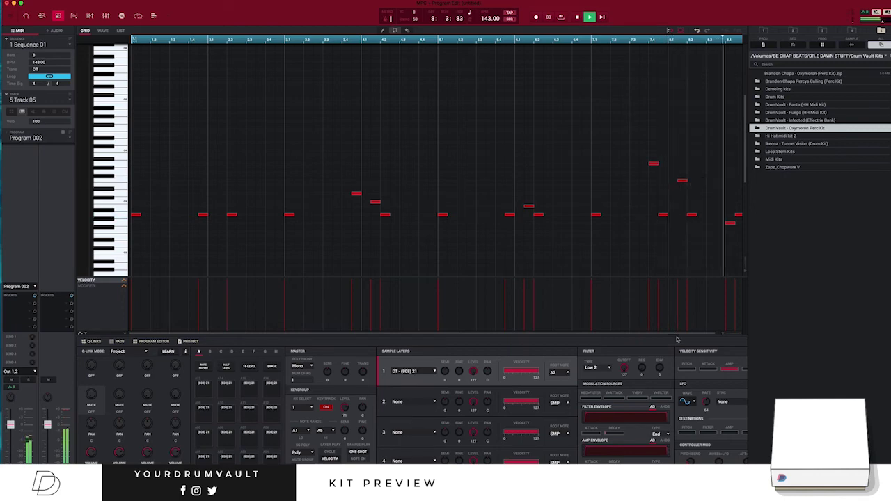
pyautogui.click(729, 222)
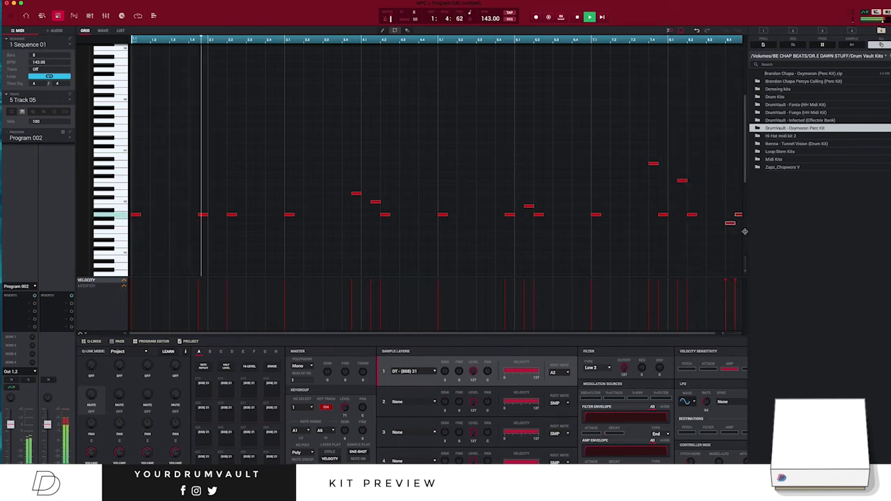
pyautogui.moveTo(728, 223); pyautogui.dragTo(730, 217)
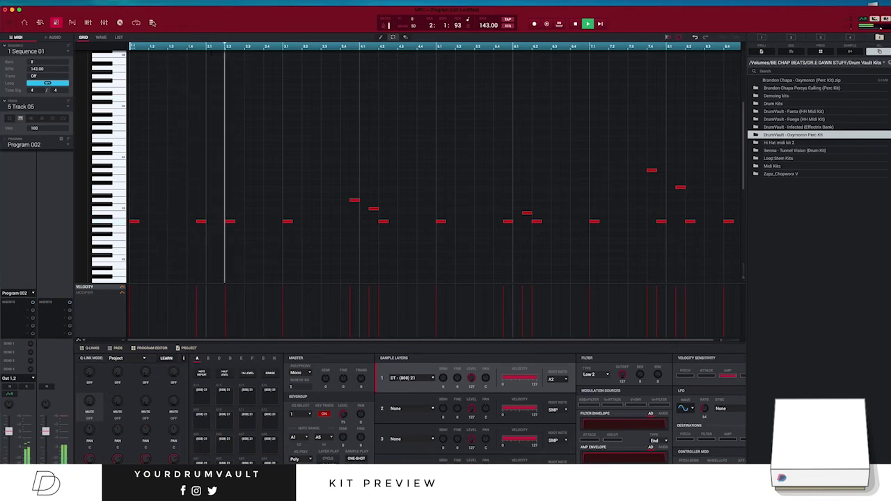
# Copy all events of Track 04 to the unused Track 06 and stop playback
pyautogui.click(151, 22)
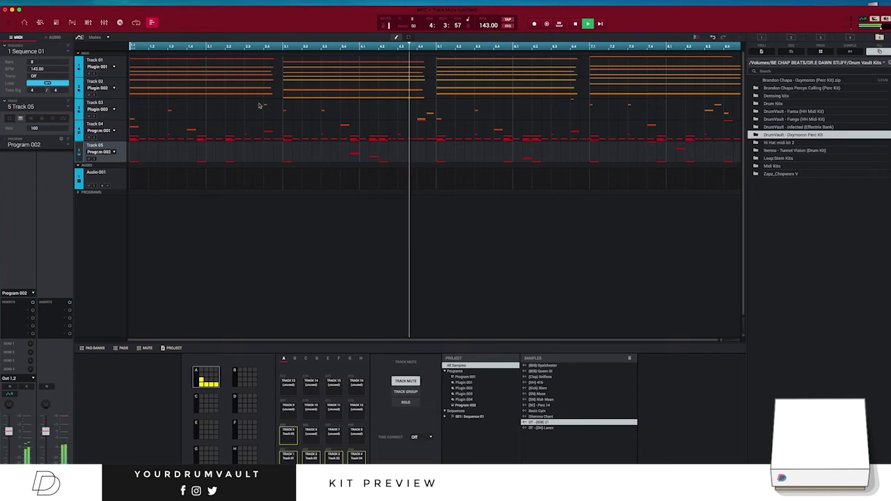
pyautogui.press('Escape')
pyautogui.press('super+c')
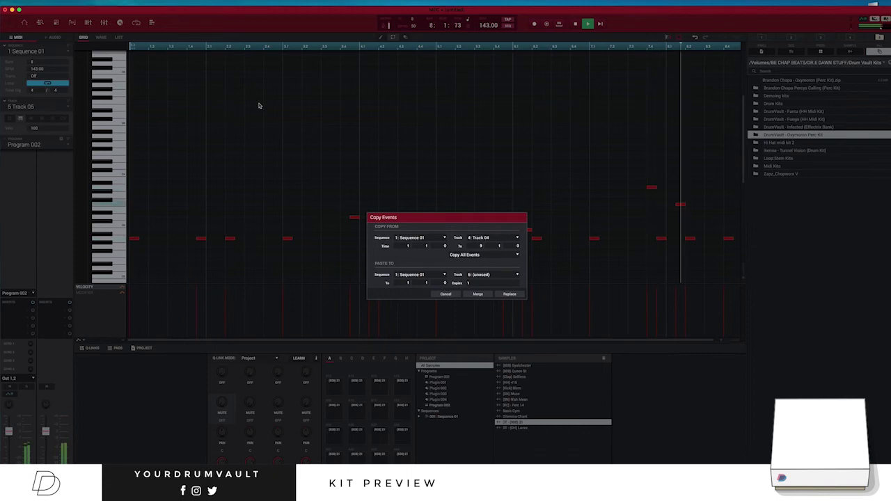
pyautogui.press('Return')
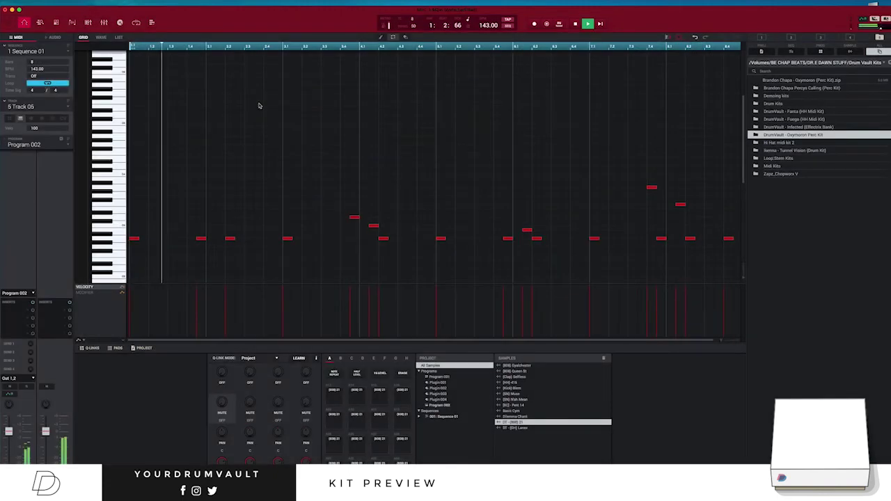
pyautogui.press('space')
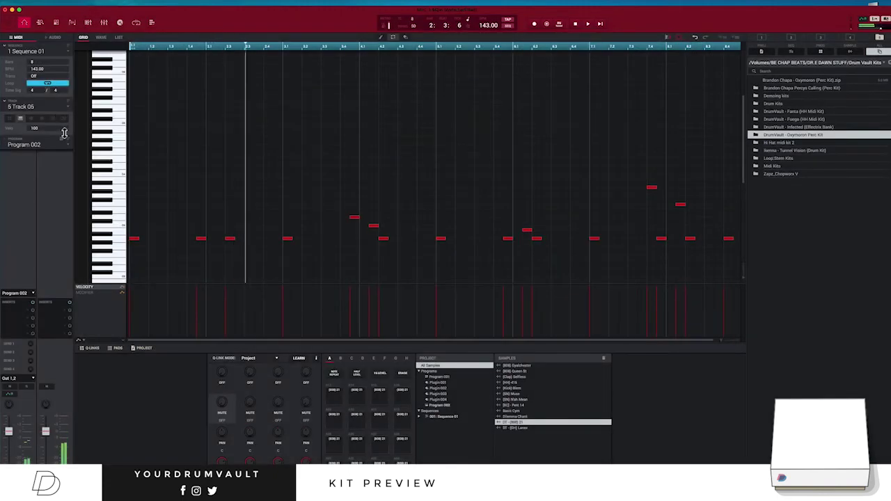
# Check the (HH) 416 hi-hat row on Track 04 to identify its notes
pyautogui.click(68, 107)
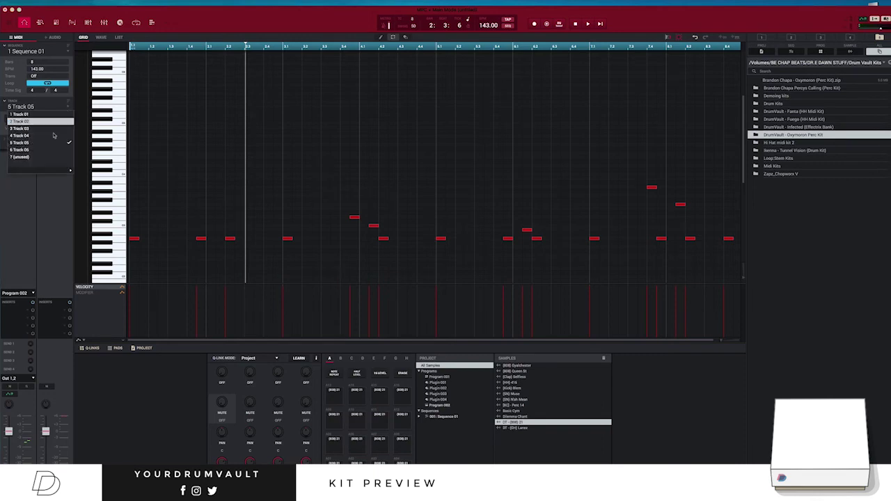
pyautogui.click(53, 135)
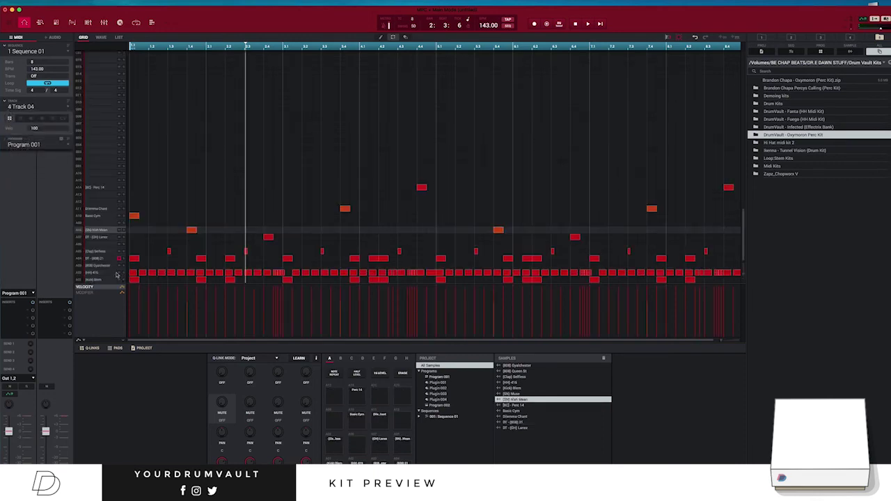
pyautogui.click(117, 273)
pyautogui.click(68, 107)
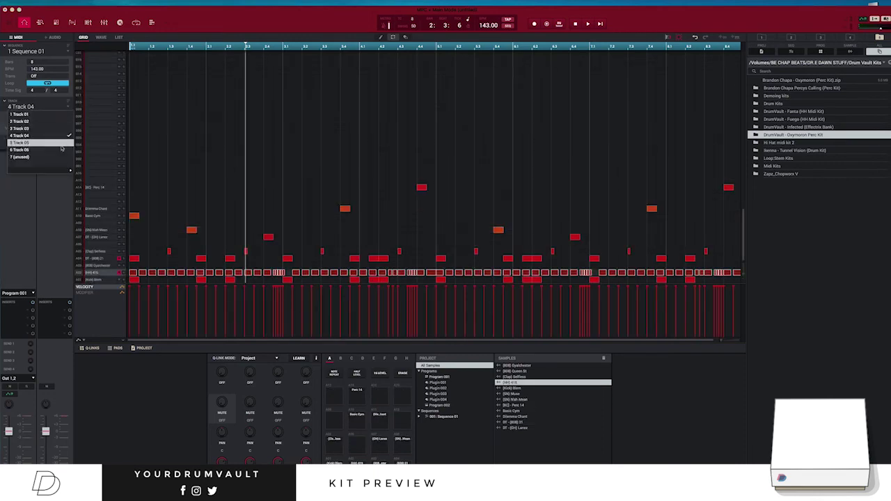
# Delete all notes on Track 06 except the (HH) 416 hi-hat hits
pyautogui.click(56, 146)
pyautogui.scroll(-2, 279, 148)
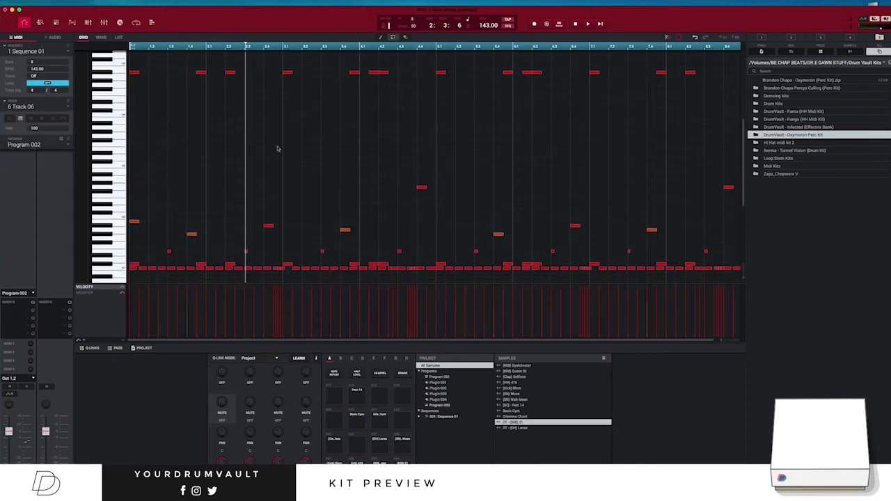
pyautogui.moveTo(131, 257); pyautogui.dragTo(740, 49)
pyautogui.moveTo(742, 137); pyautogui.dragTo(723, 190)
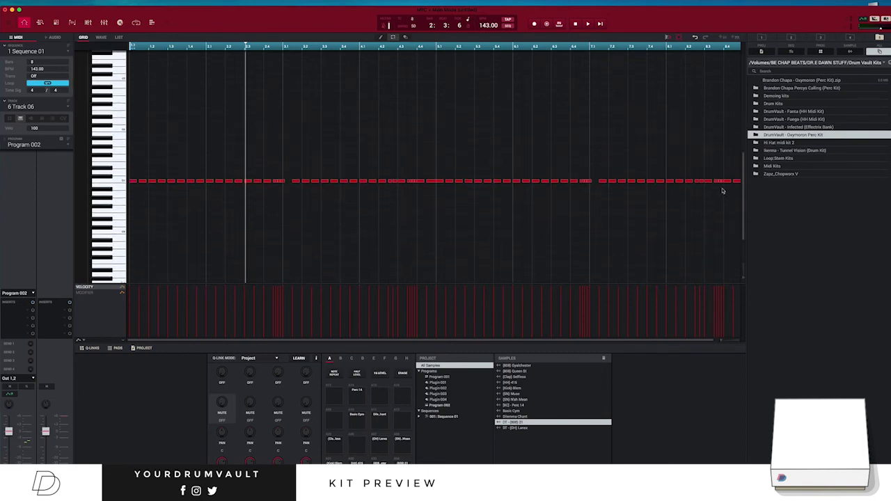
# Move all the hi-hat notes on Track 06 up together to A2 and give the track a new keygroup program
pyautogui.press('super+a')
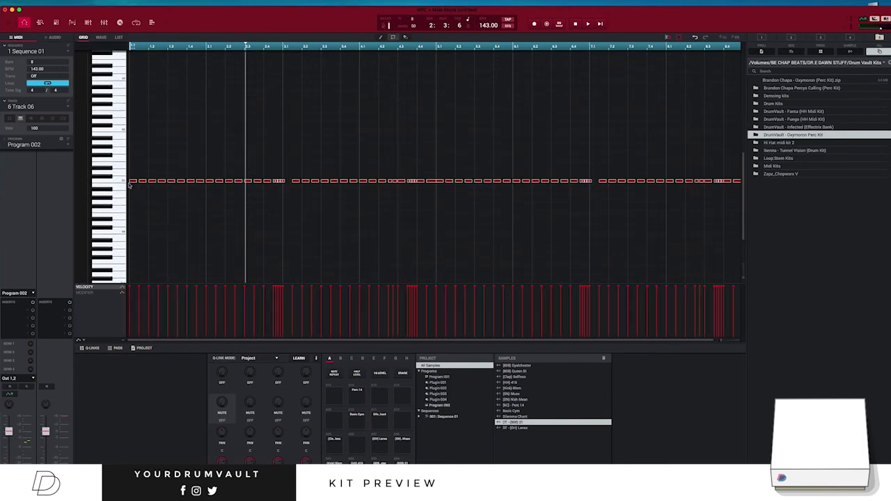
pyautogui.moveTo(133, 183); pyautogui.dragTo(89, 98)
pyautogui.click(62, 141)
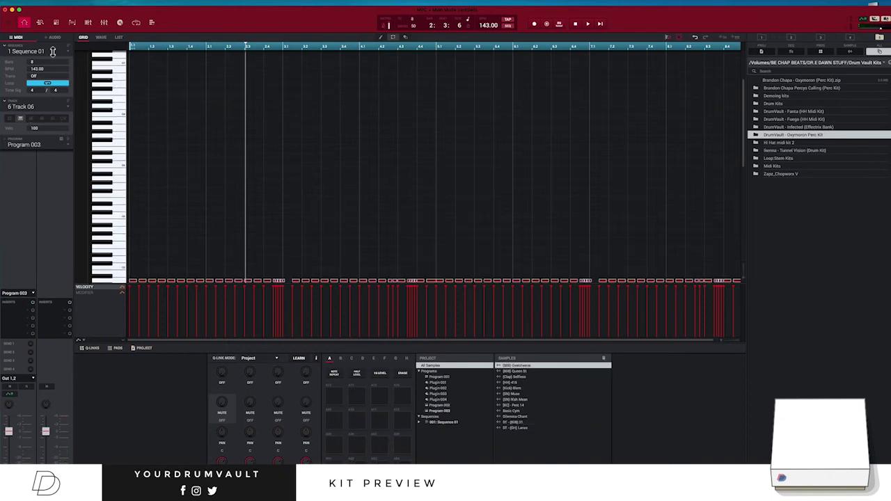
# Assign (HH) 416 to sample layer 1 of Program 003 and set its root note to A2
pyautogui.click(88, 23)
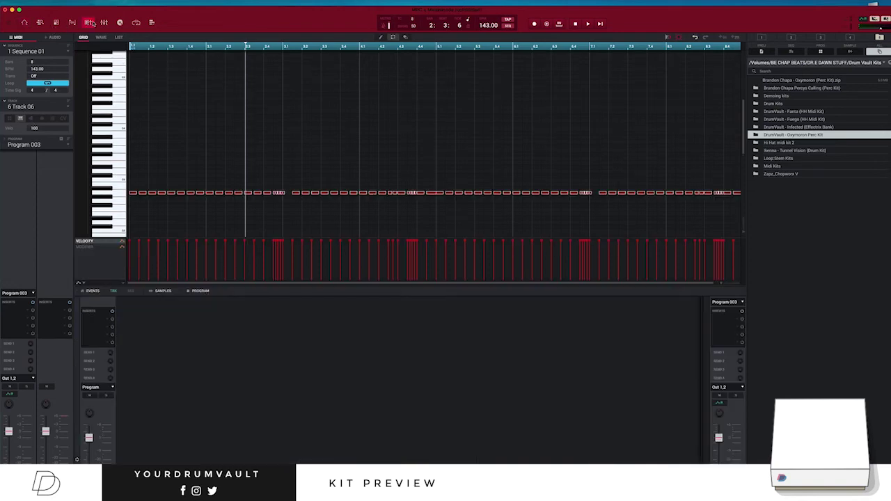
pyautogui.click(57, 23)
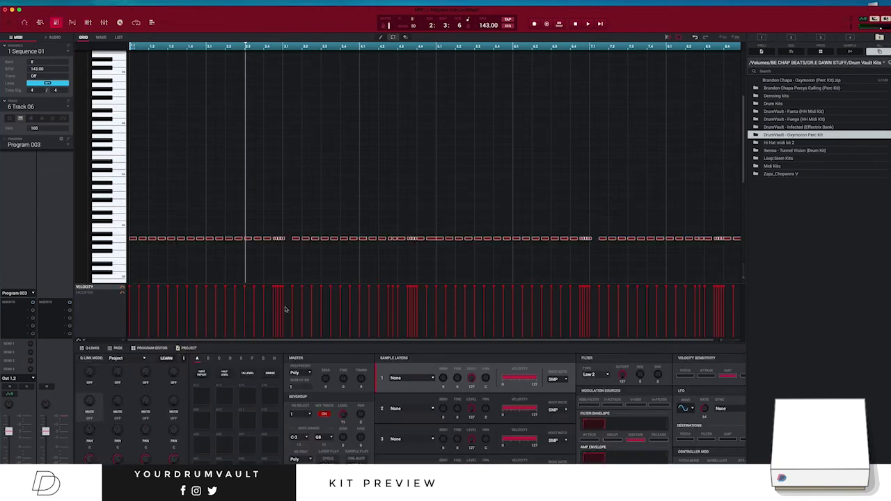
pyautogui.click(432, 379)
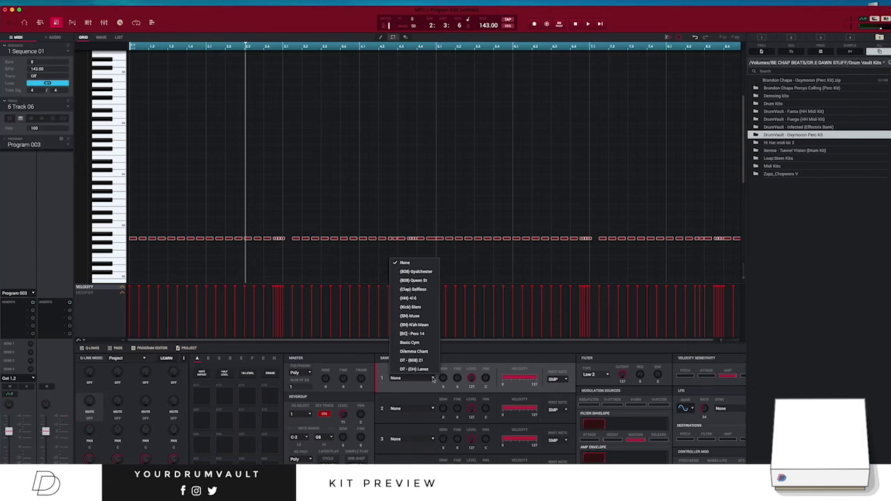
pyautogui.click(418, 298)
pyautogui.click(554, 385)
pyautogui.moveTo(579, 424)
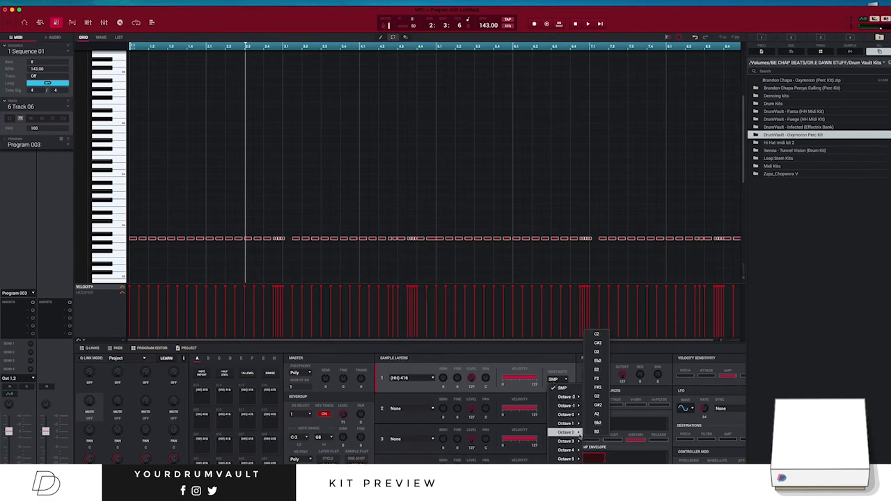
pyautogui.click(597, 415)
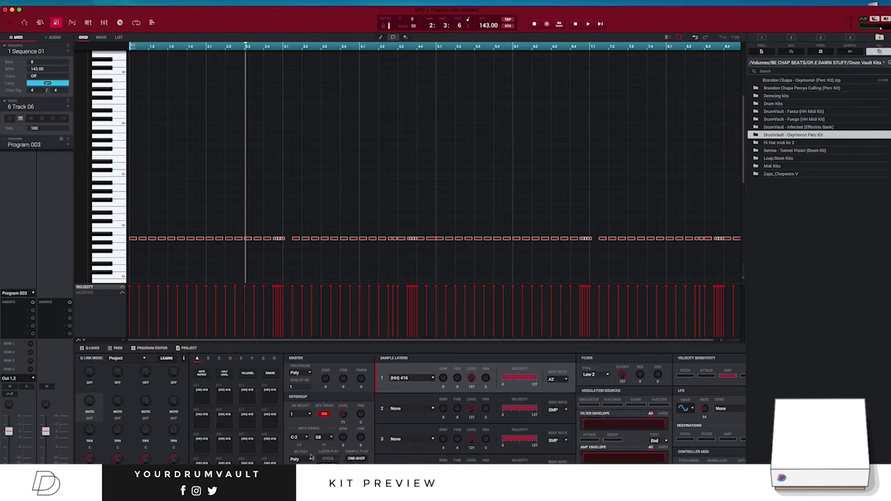
# Set Program 003 to Mono polyphony and limit its keygroup note range to A1 through A5
pyautogui.click(309, 373)
pyautogui.click(305, 390)
pyautogui.click(295, 437)
pyautogui.moveTo(315, 395)
pyautogui.moveTo(314, 367)
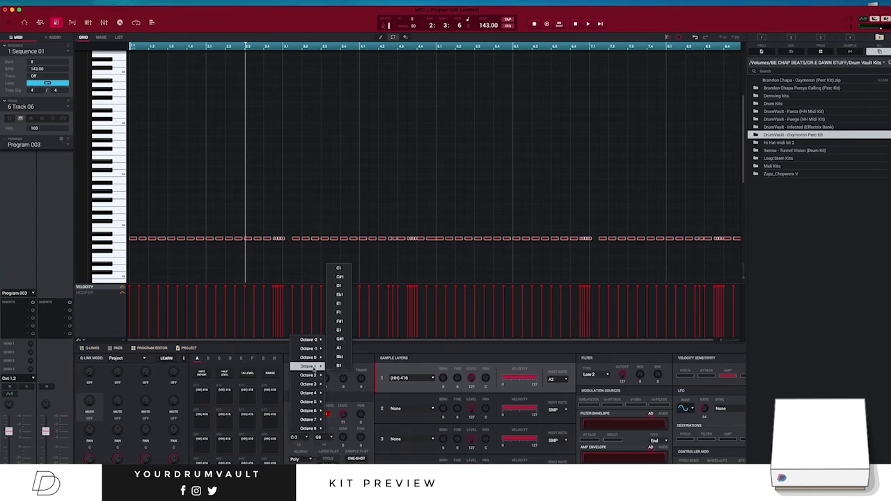
pyautogui.click(340, 348)
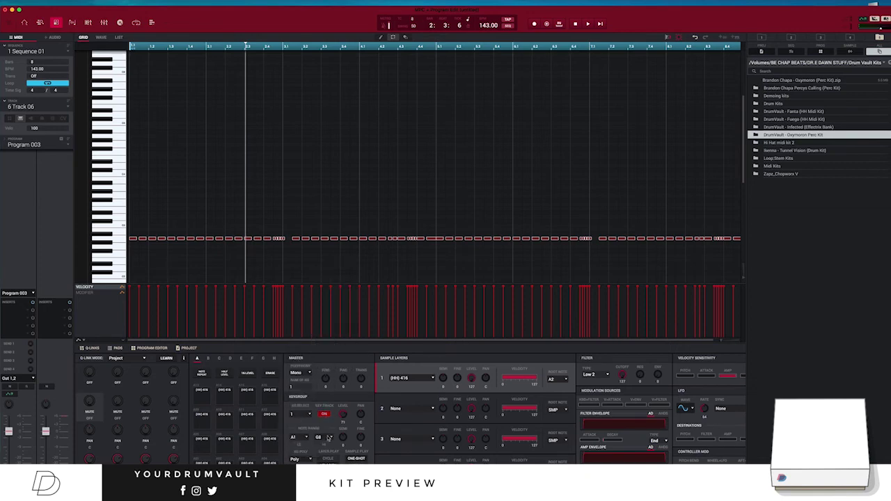
pyautogui.click(327, 437)
pyautogui.moveTo(346, 394)
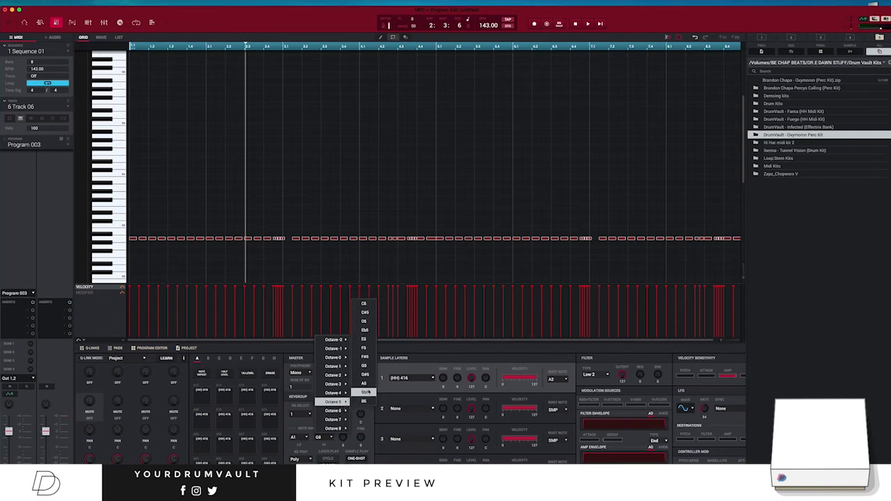
pyautogui.click(369, 384)
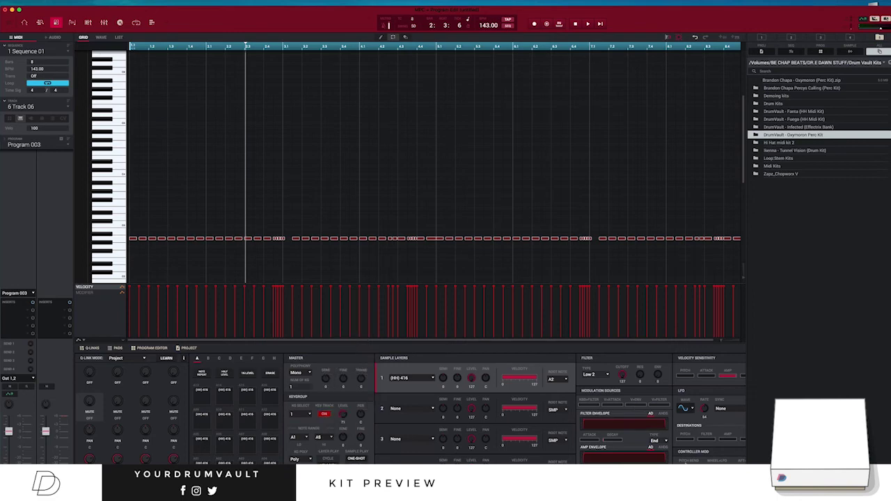
# Lower the hi-hat roll at the end of bar 2 to E2 and the two bar 4 rolls to G2 and F2
pyautogui.scroll(-3, 314, 183)
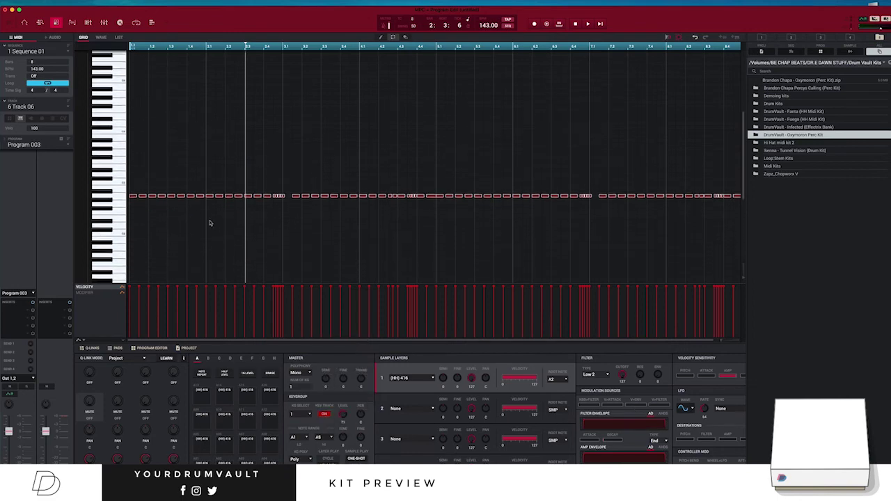
pyautogui.press('space')
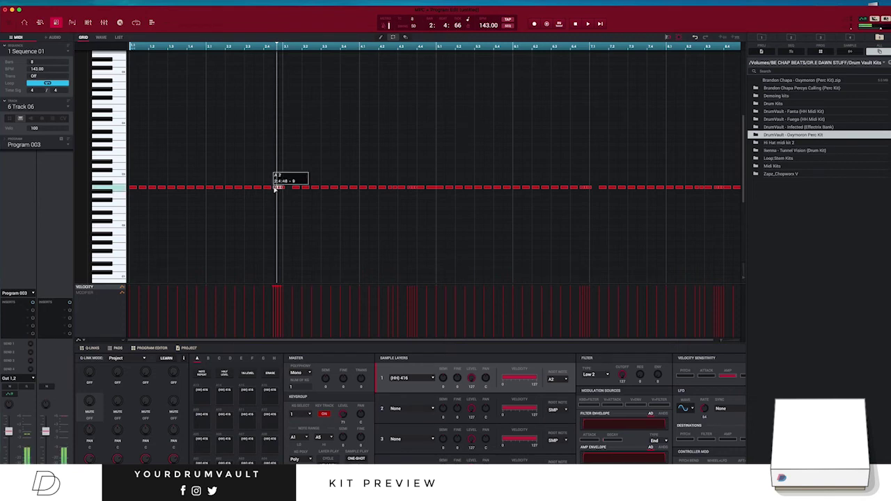
pyautogui.press('space')
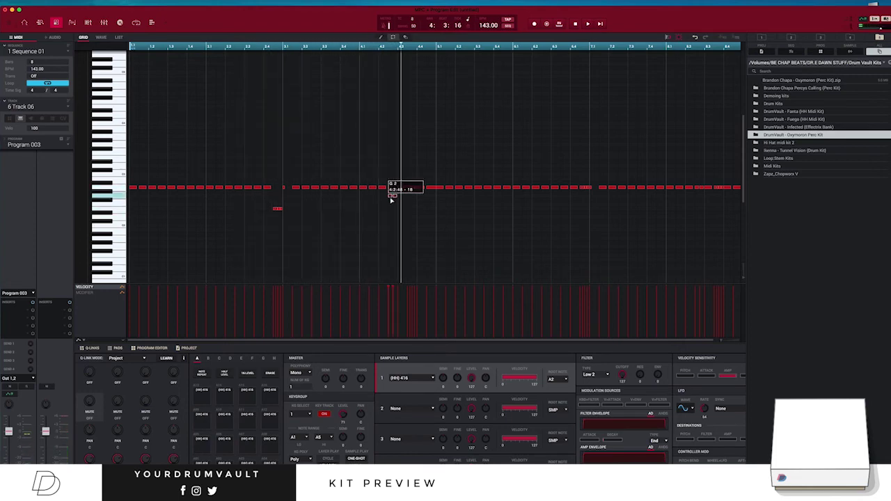
pyautogui.press('space')
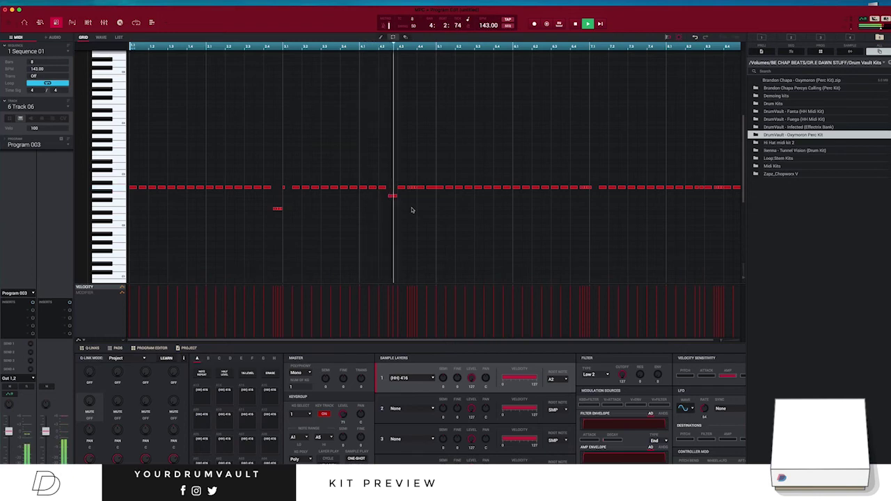
pyautogui.press('space')
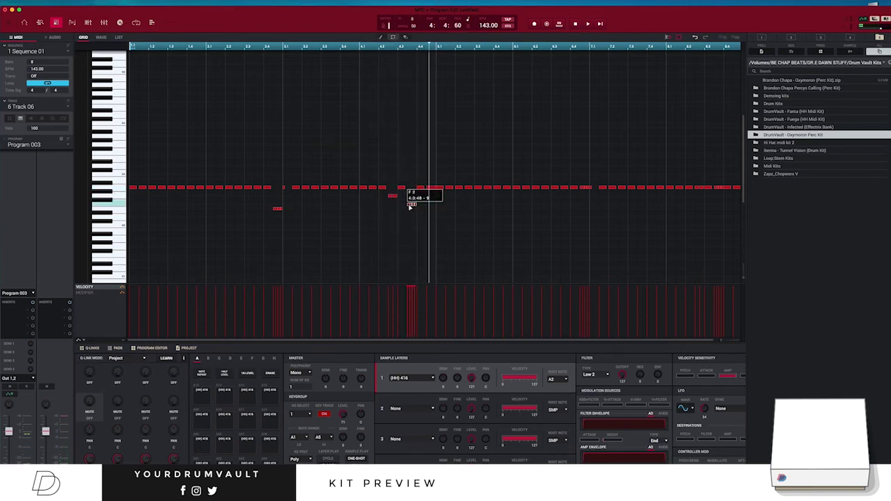
# Raise the bar 2 hi-hat roll to F2, lower the bar 8 groups to F2, D2 and C2, and play the pattern
pyautogui.press('space')
pyautogui.click(275, 209)
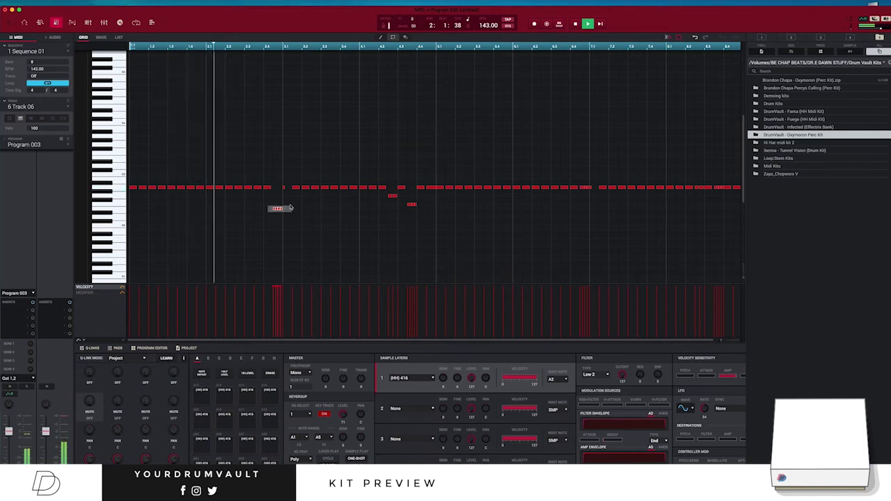
pyautogui.press('space')
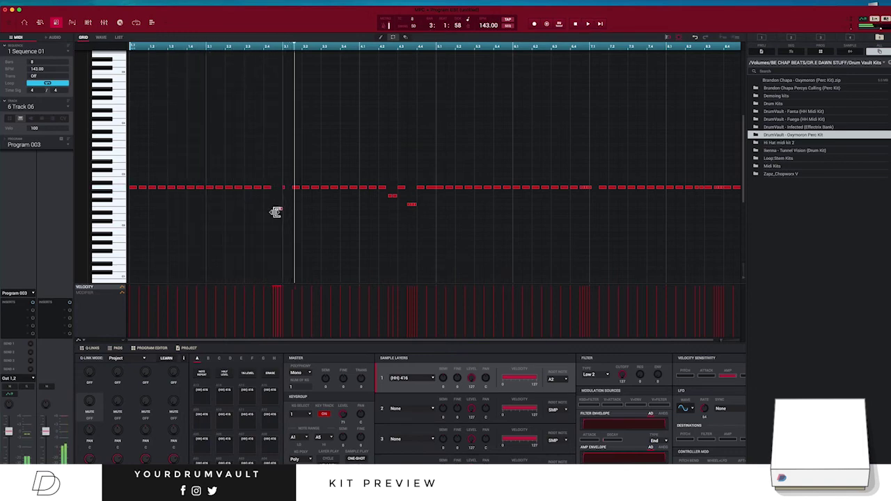
pyautogui.press('space')
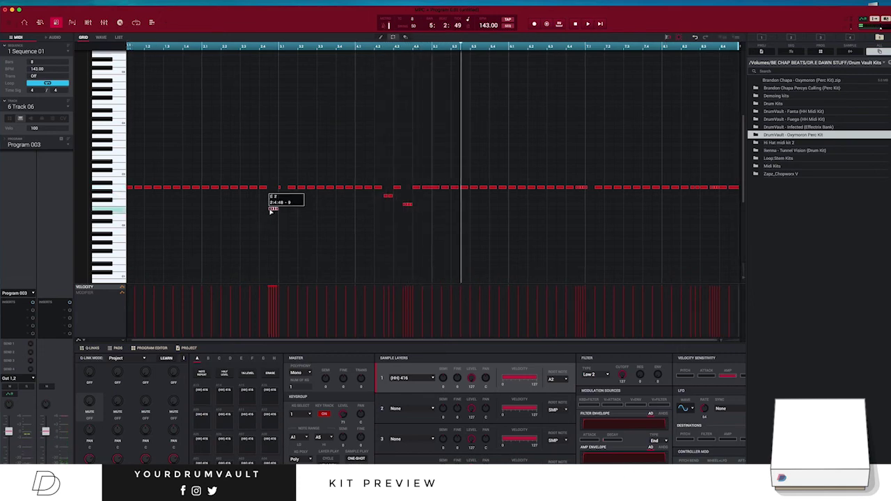
pyautogui.moveTo(270, 211); pyautogui.dragTo(272, 207)
pyautogui.press('space')
pyautogui.click(322, 225)
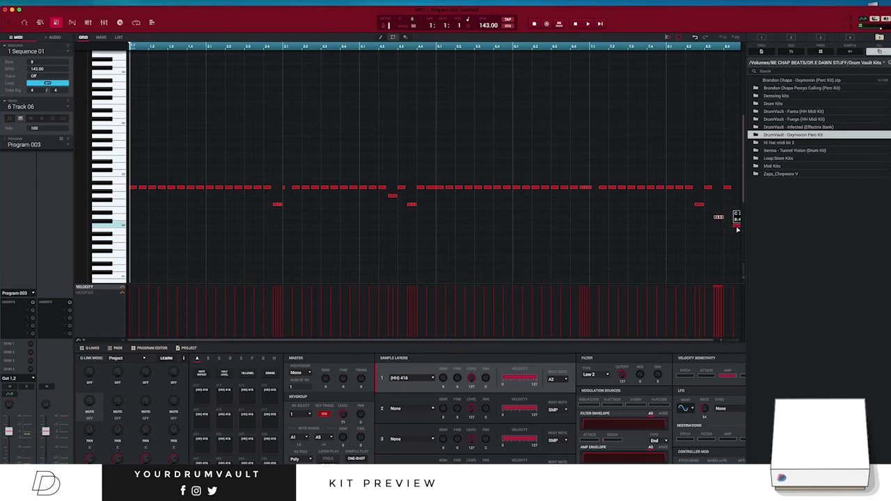
pyautogui.press('space')
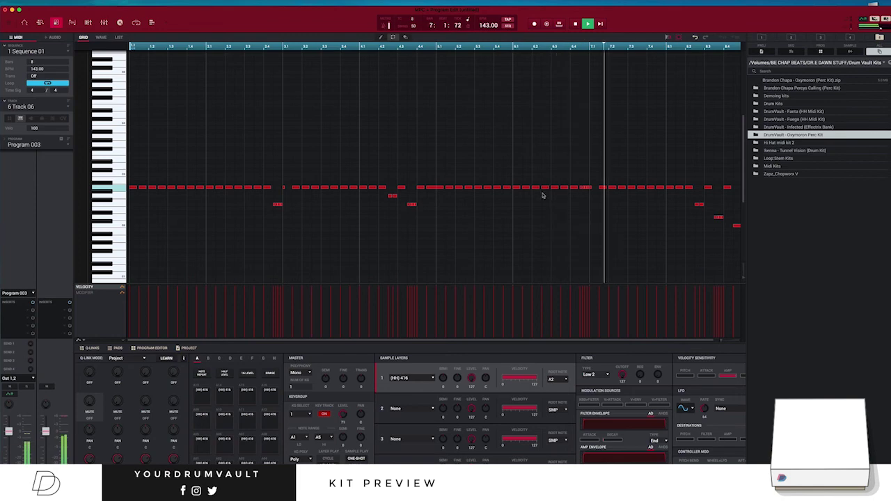
# Draw slightly lower, uneven velocities across all hi-hat notes and raise the last group in bar 8 to F2
pyautogui.press('super+a')
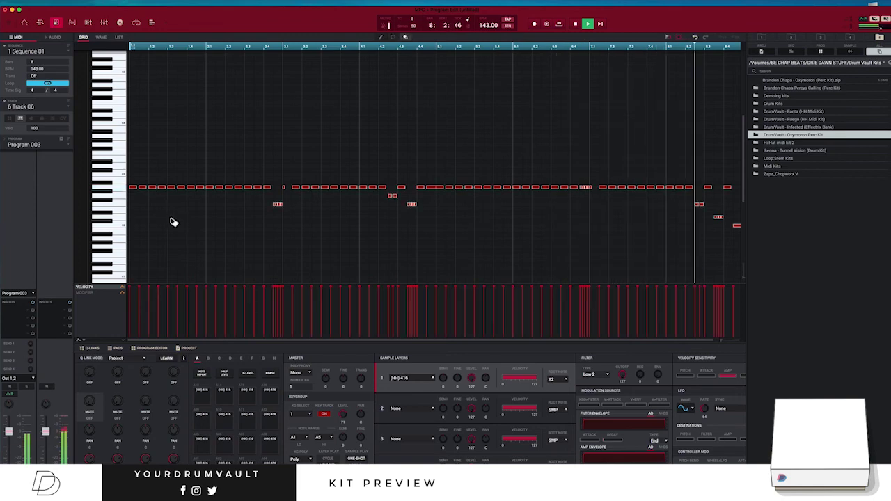
pyautogui.click(382, 38)
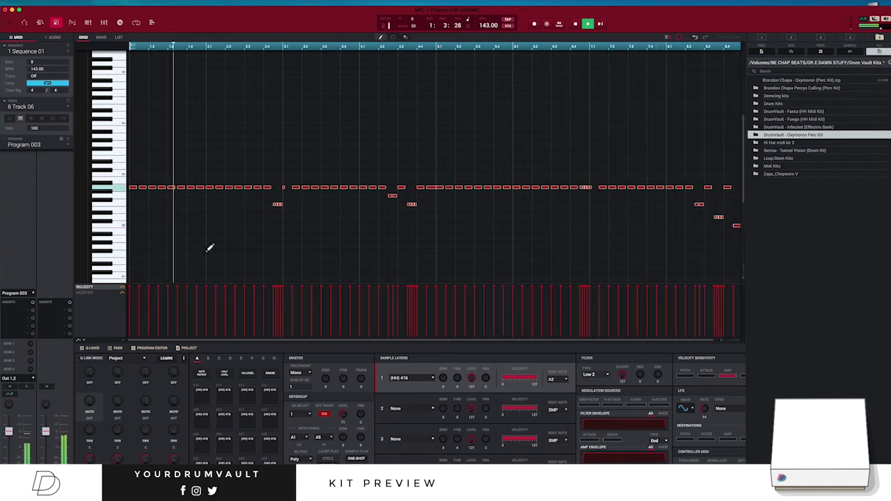
pyautogui.moveTo(132, 292); pyautogui.dragTo(729, 290)
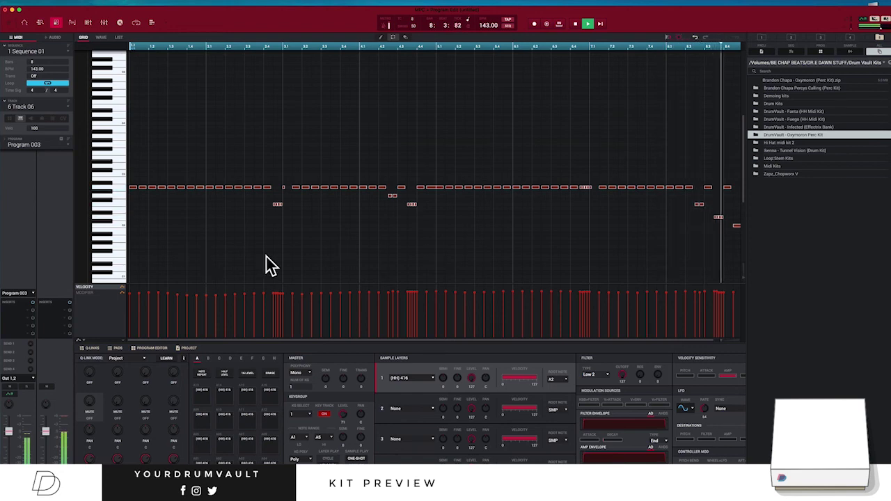
pyautogui.click(656, 238)
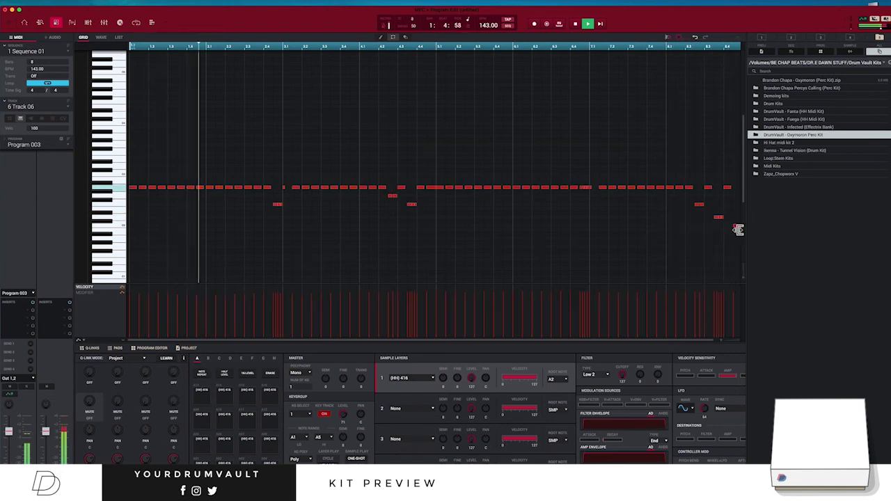
pyautogui.moveTo(736, 227); pyautogui.dragTo(737, 205)
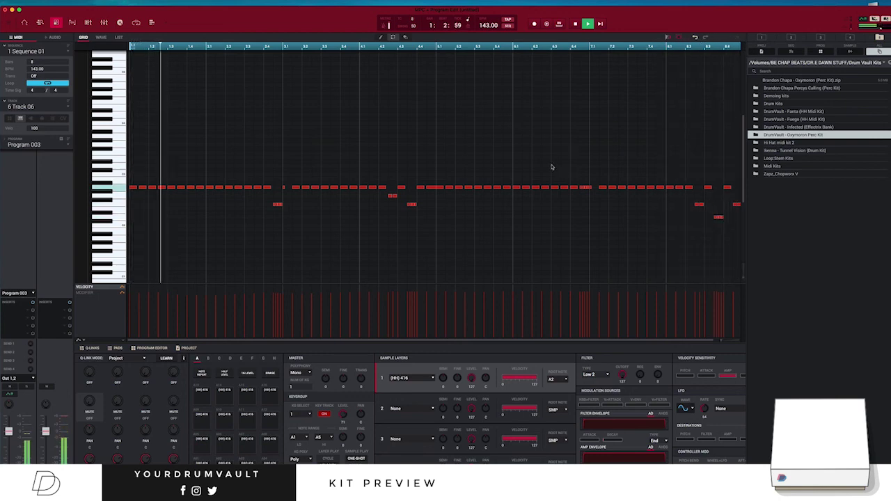
# Review the drum pattern on Track 04 and play the full sequence from the overview of all tracks
pyautogui.click(152, 23)
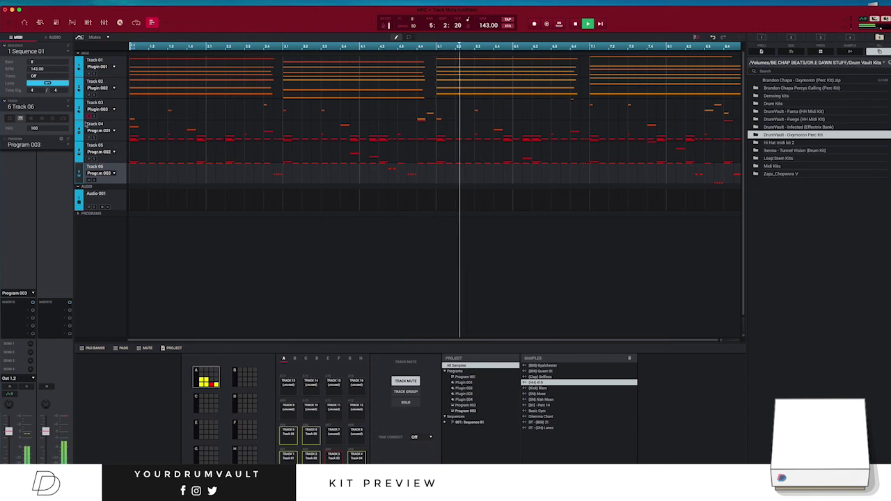
pyautogui.click(78, 134)
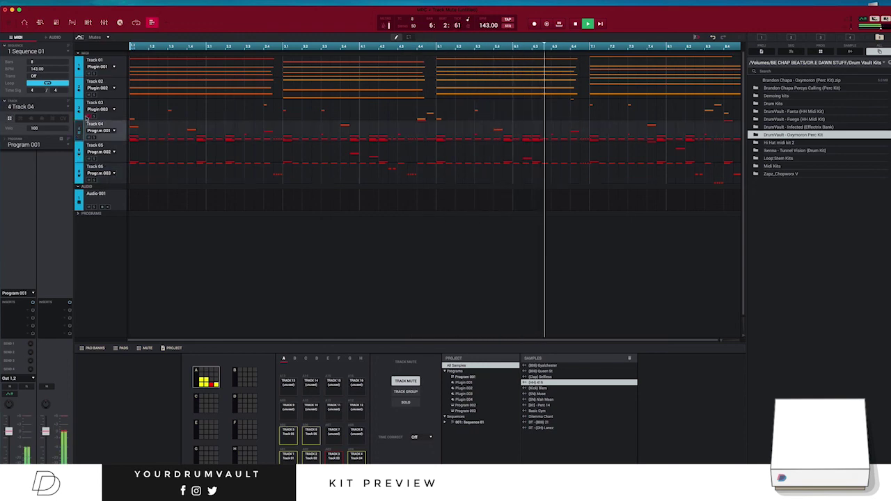
pyautogui.click(25, 23)
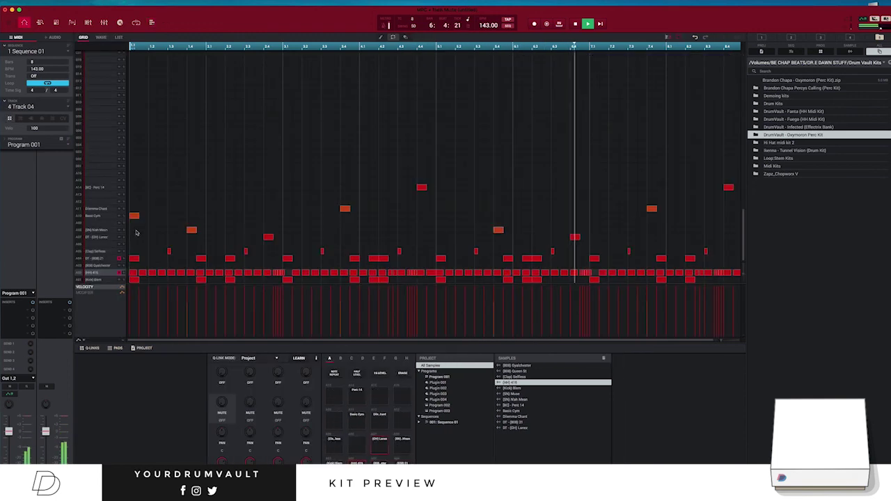
pyautogui.click(151, 22)
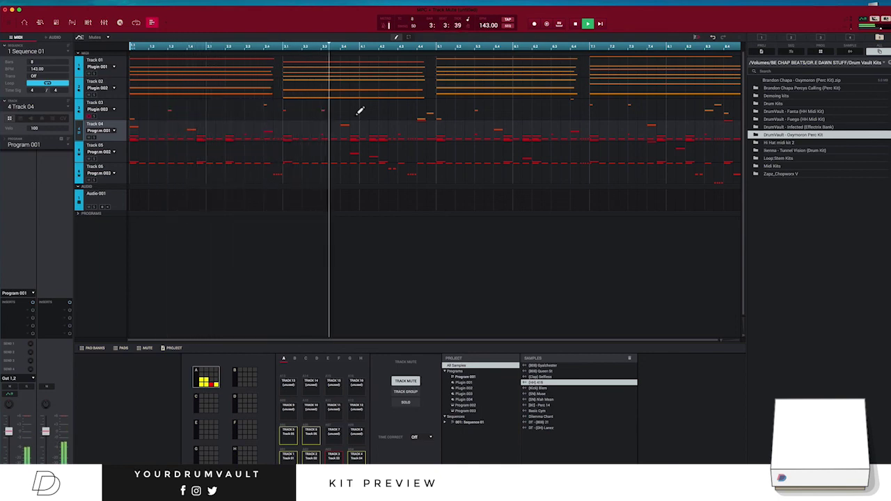
pyautogui.press('space')
pyautogui.press('space')
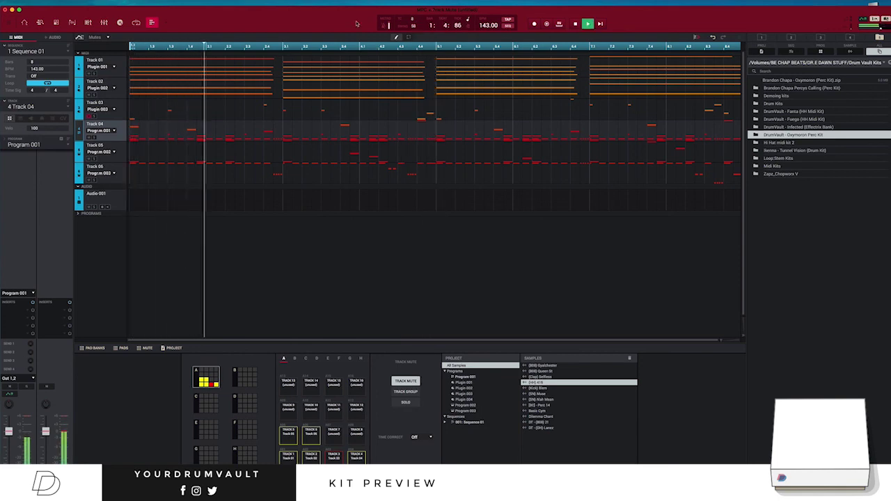